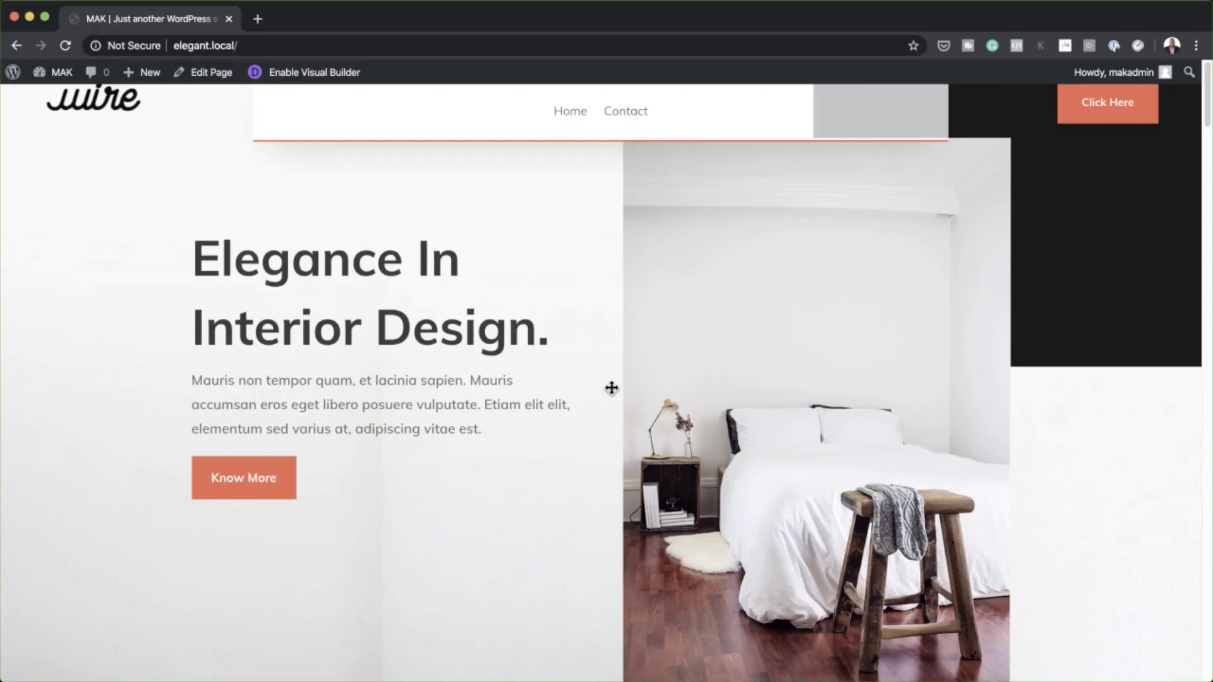
Scroll through the live home page's current header, then reload the home page.
{"action": "scroll", "coordinate": [612, 388], "scroll_direction": "down", "scroll_amount": 2}
{"action": "scroll", "coordinate": [611, 388], "scroll_direction": "down", "scroll_amount": 15}
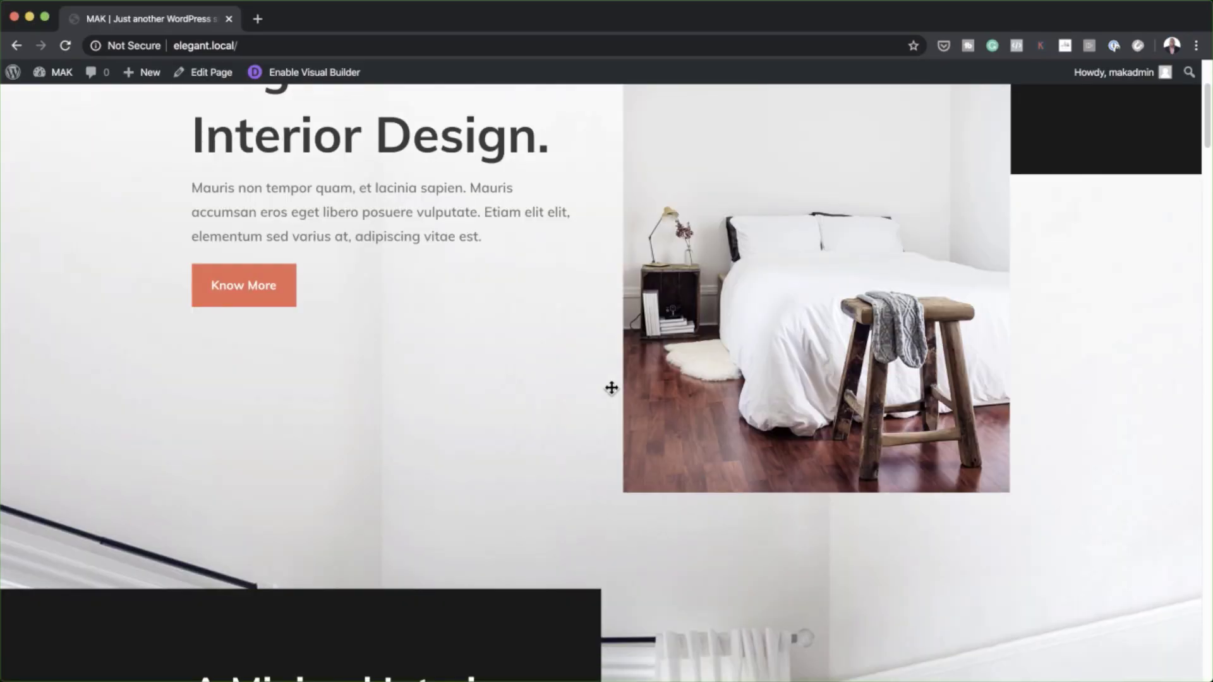
{"action": "scroll", "coordinate": [612, 388], "scroll_direction": "up", "scroll_amount": 10}
{"action": "scroll", "coordinate": [612, 388], "scroll_direction": "up", "scroll_amount": 8}
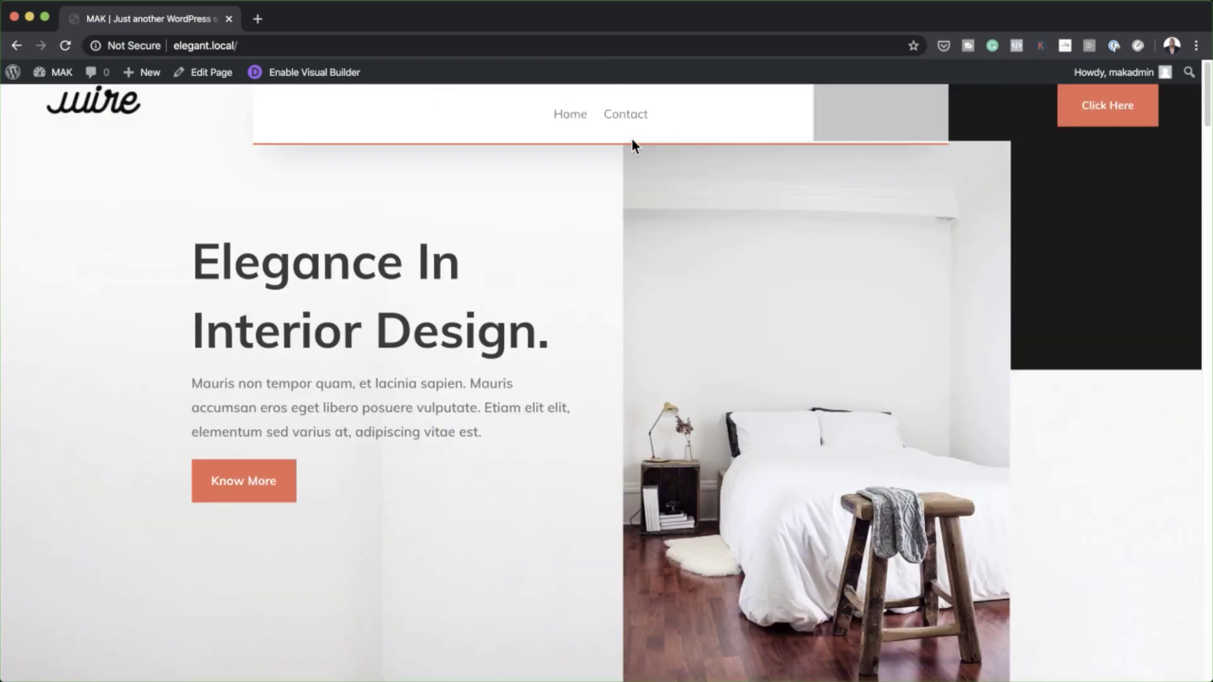
{"action": "left_click", "coordinate": [578, 122]}
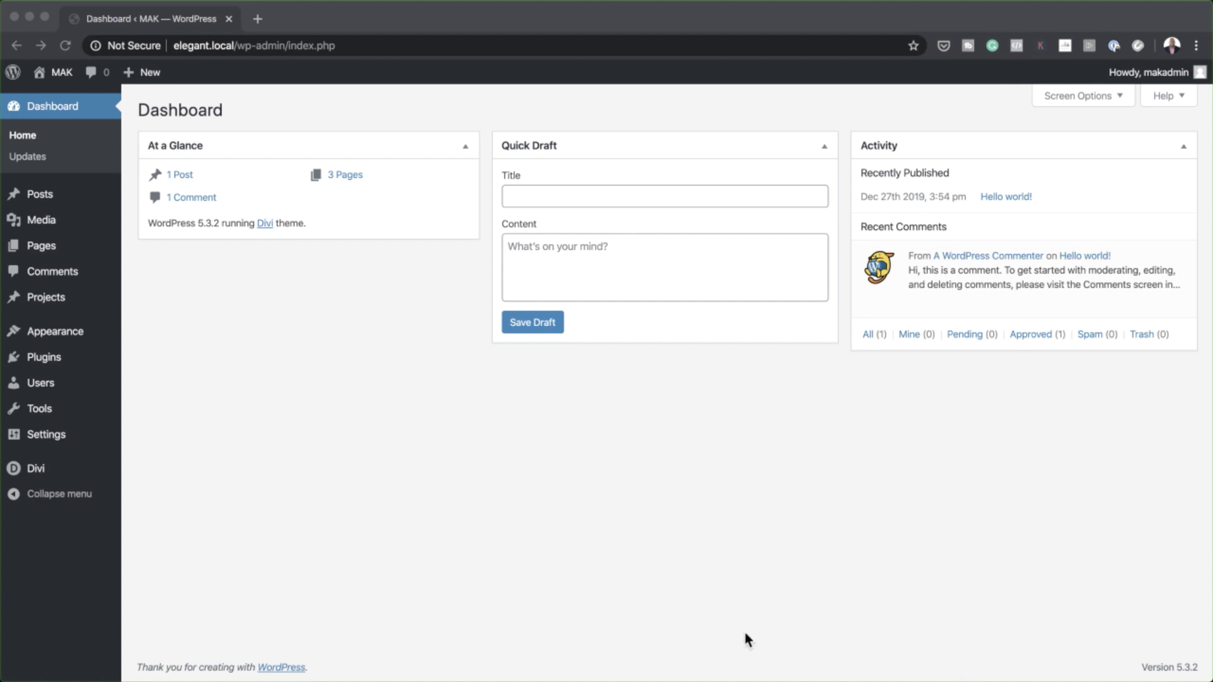
Create a new global header layout for the Default Website Template in the Divi Theme Builder.
{"action": "left_click", "coordinate": [530, 463]}
{"action": "mouse_move", "coordinate": [59, 474]}
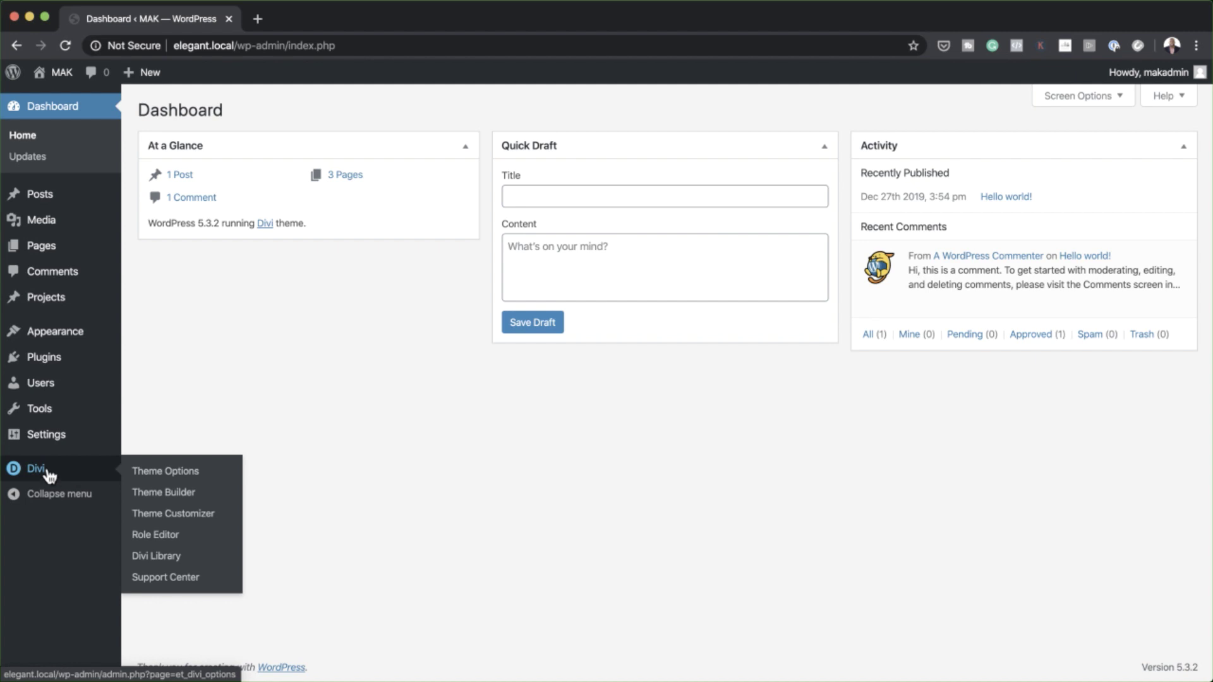
{"action": "left_click", "coordinate": [162, 494]}
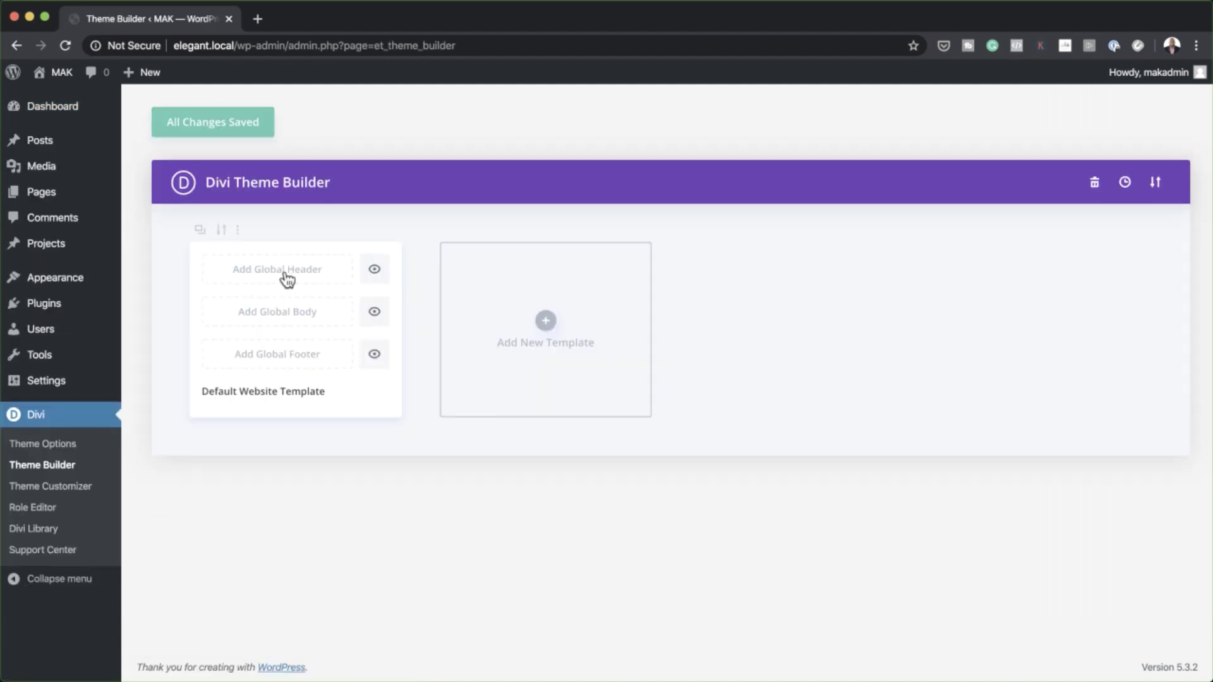
{"action": "left_click", "coordinate": [294, 274]}
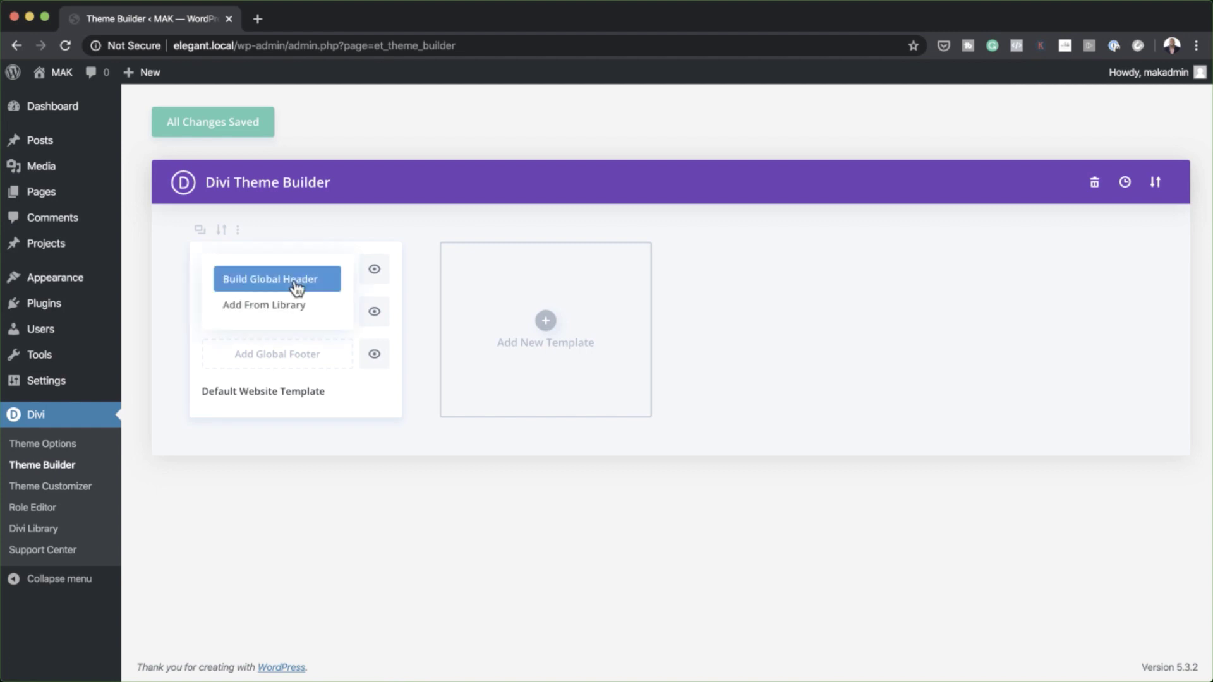
{"action": "left_click", "coordinate": [296, 283]}
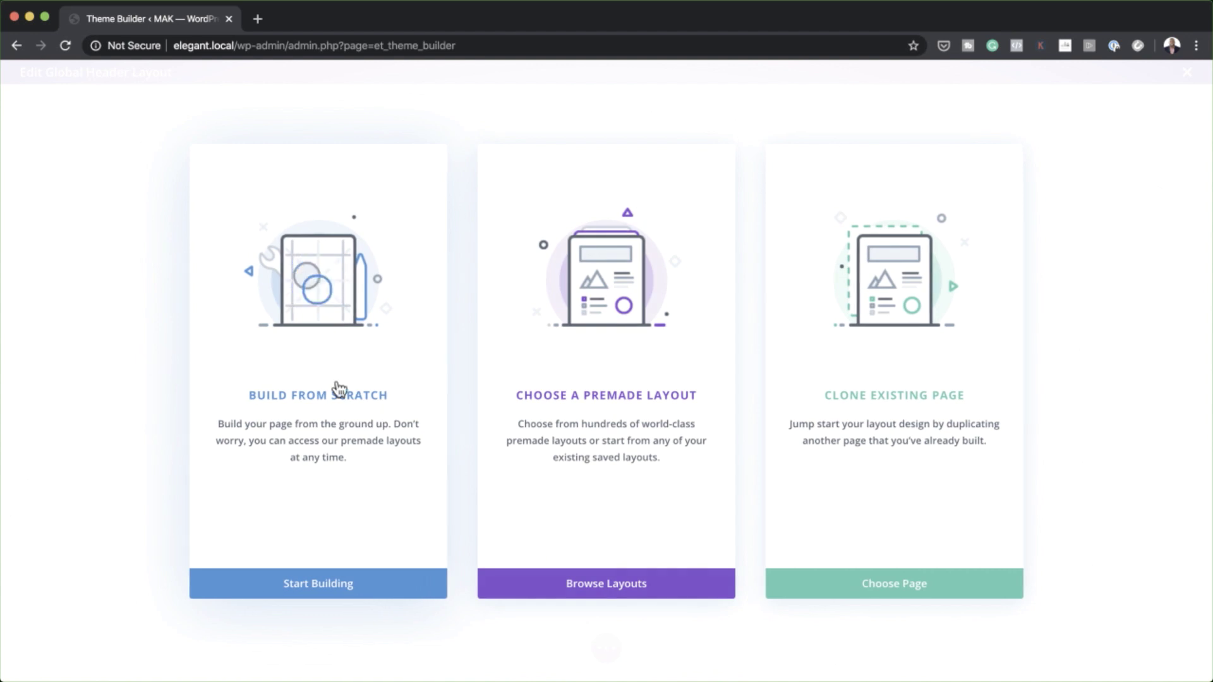
Build the header from scratch with an empty section and a transparent background.
{"action": "left_click", "coordinate": [347, 402]}
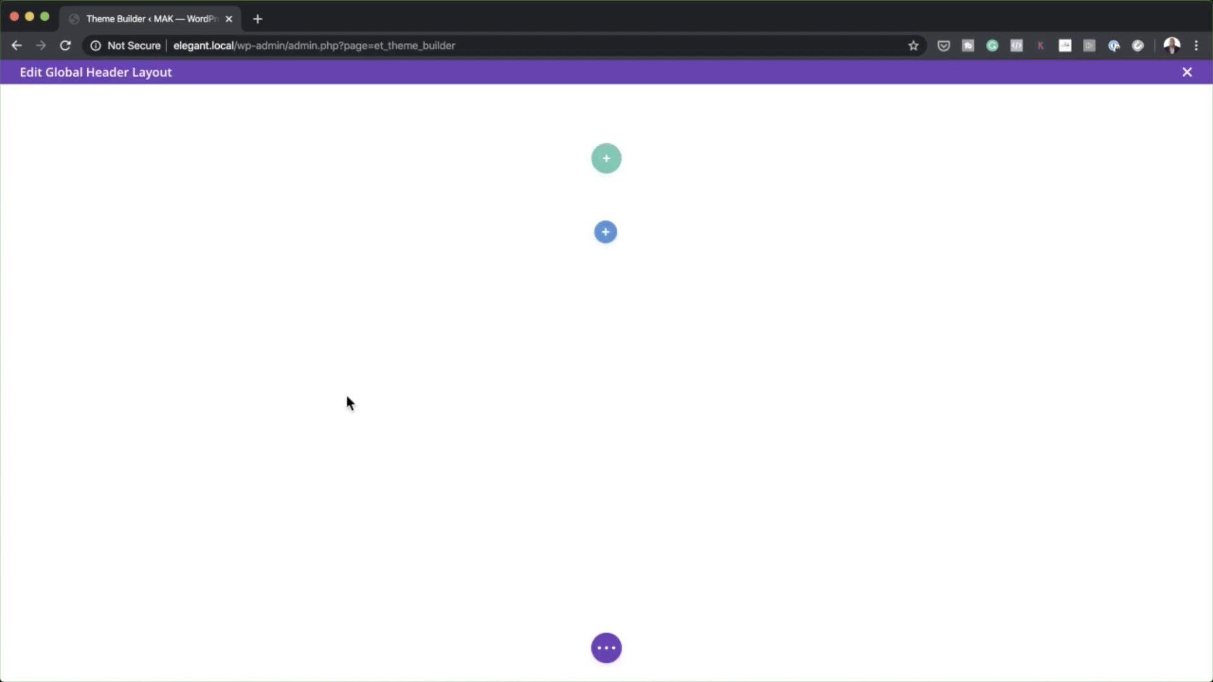
{"action": "left_click", "coordinate": [733, 191]}
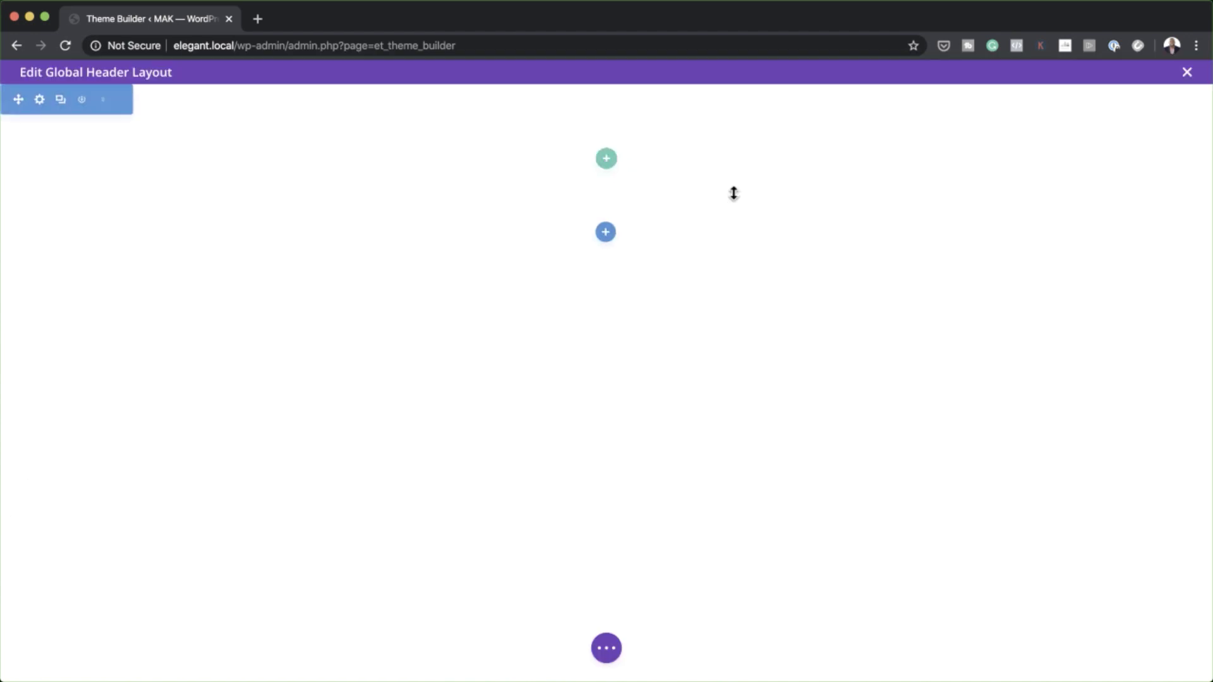
{"action": "left_click", "coordinate": [42, 101]}
{"action": "left_click", "coordinate": [84, 259]}
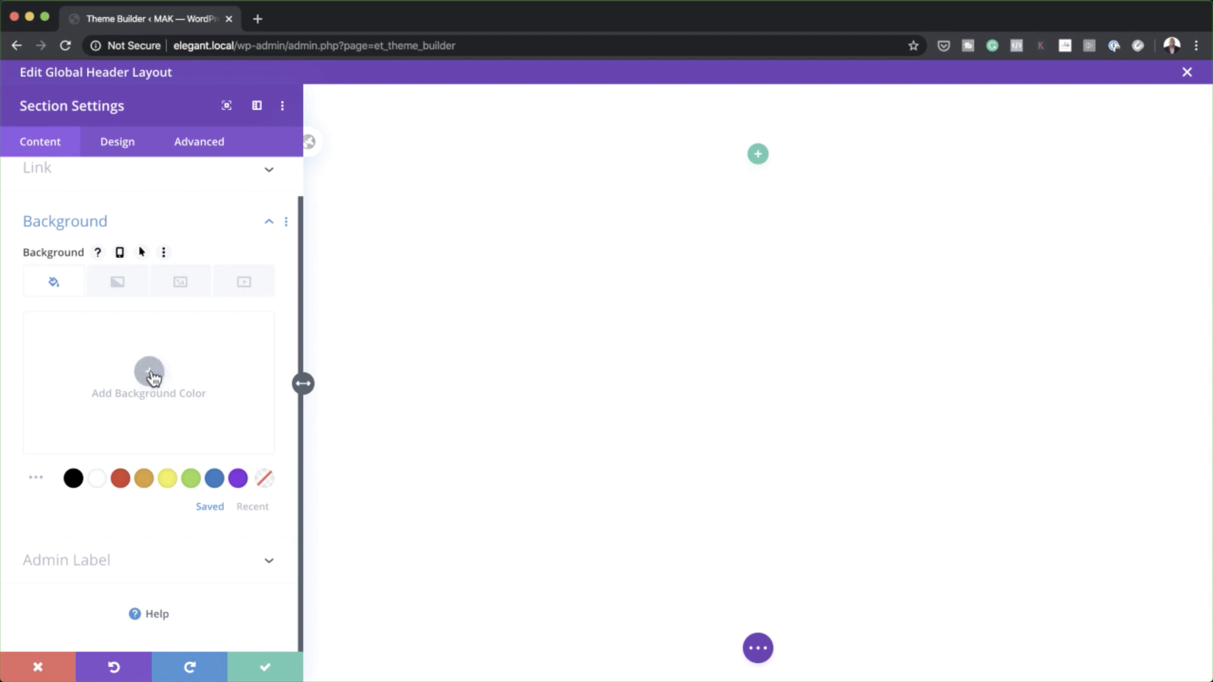
{"action": "left_click", "coordinate": [265, 479]}
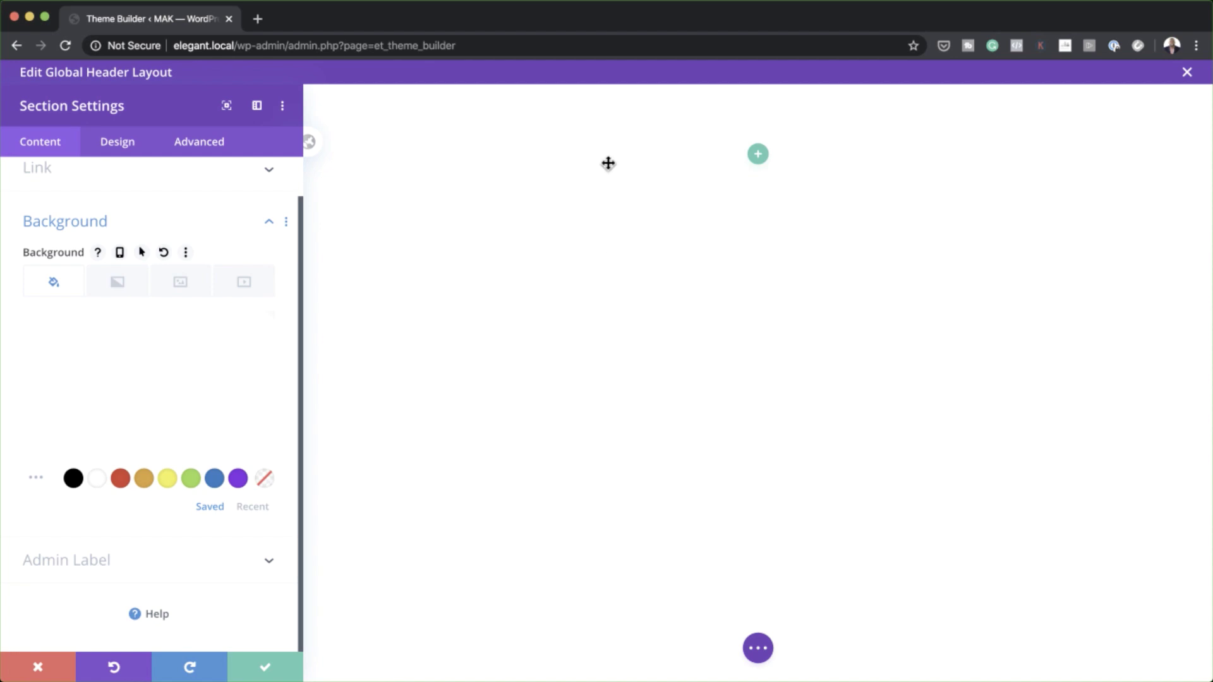
Set the section width to 100% and its top and bottom padding to 0px.
{"action": "left_click", "coordinate": [118, 142]}
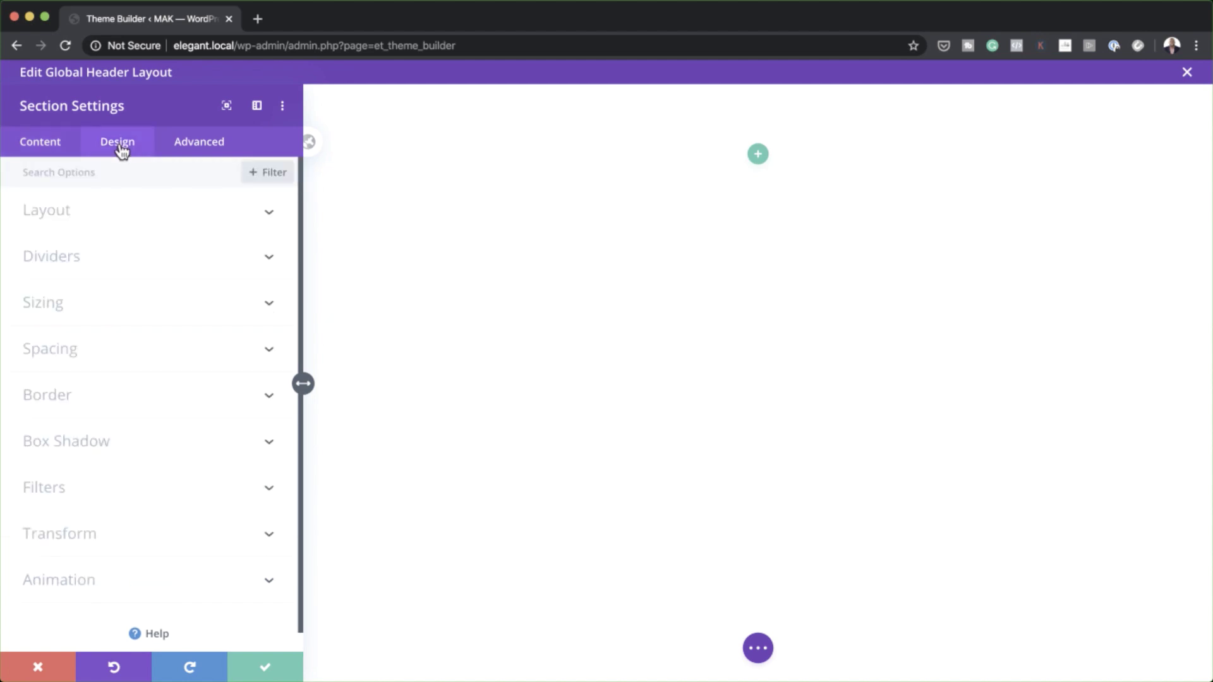
{"action": "left_click", "coordinate": [75, 303]}
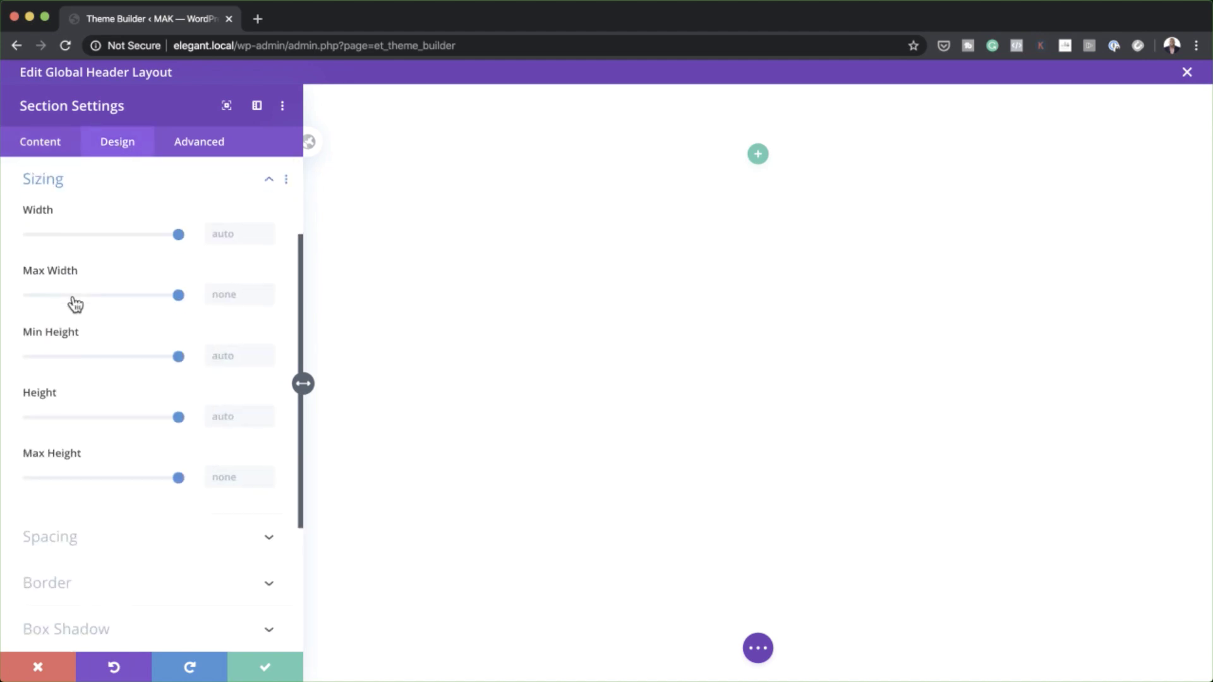
{"action": "left_click", "coordinate": [227, 235]}
{"action": "type", "text": "100%"}
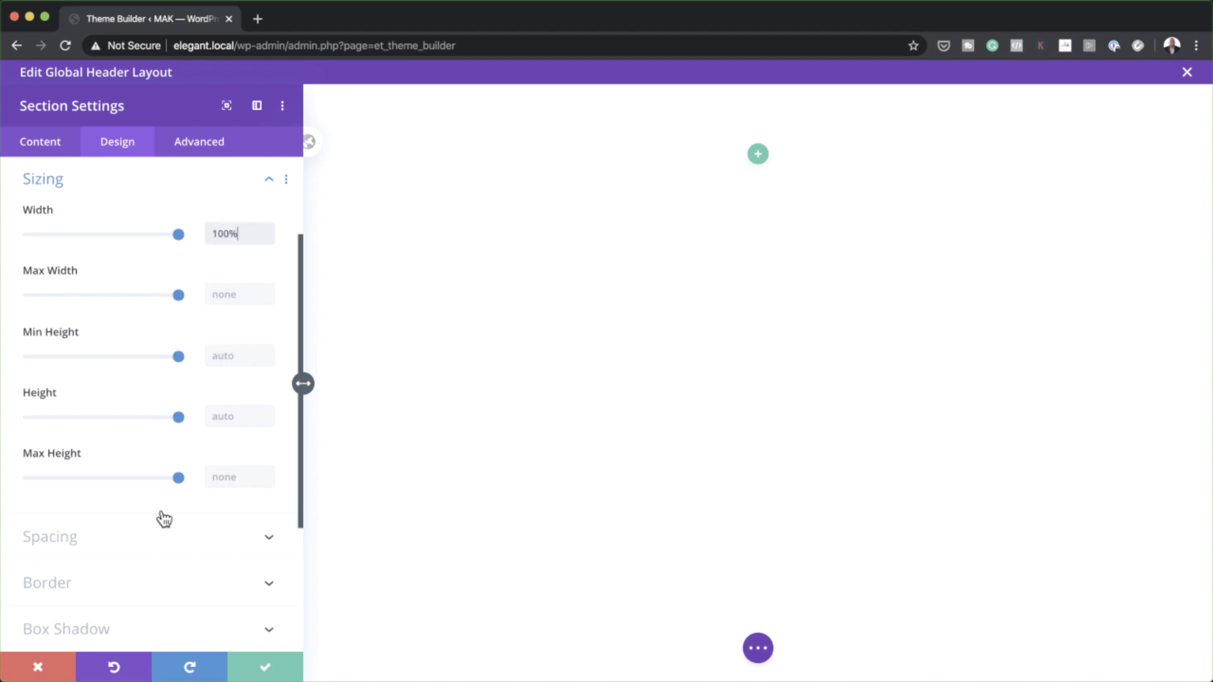
{"action": "scroll", "coordinate": [170, 525], "scroll_direction": "down", "scroll_amount": 1}
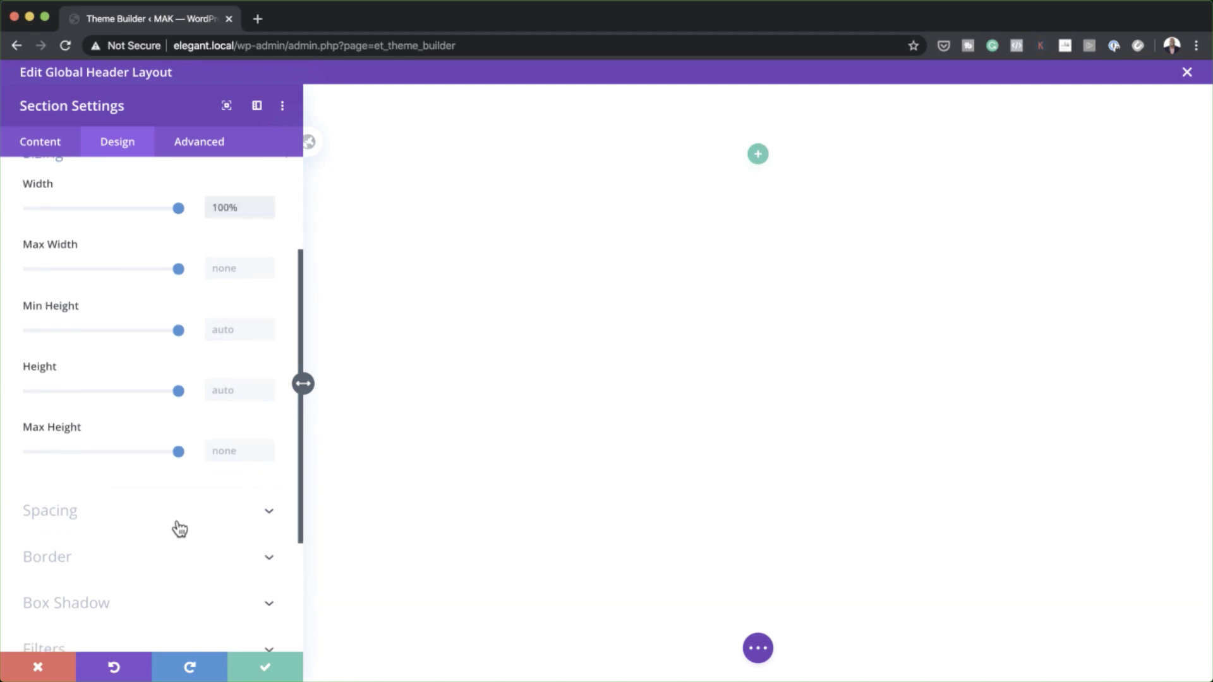
{"action": "left_click", "coordinate": [101, 510]}
{"action": "left_click", "coordinate": [48, 309]}
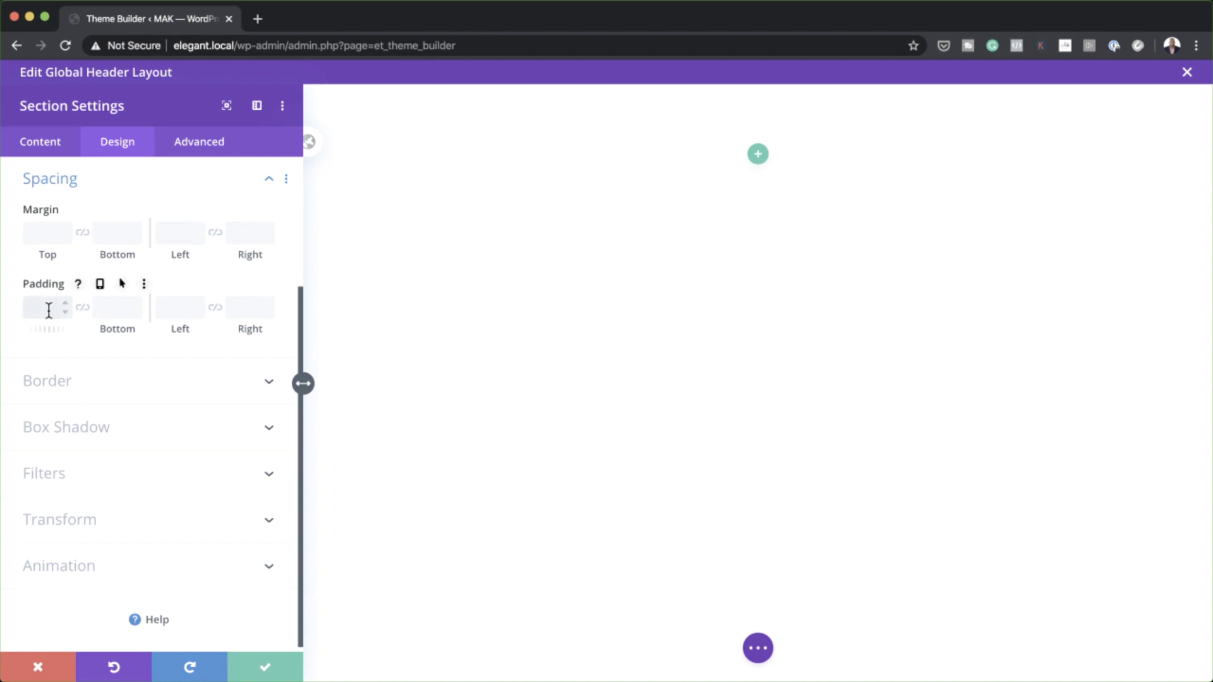
{"action": "type", "text": "0px"}
{"action": "left_click", "coordinate": [85, 309]}
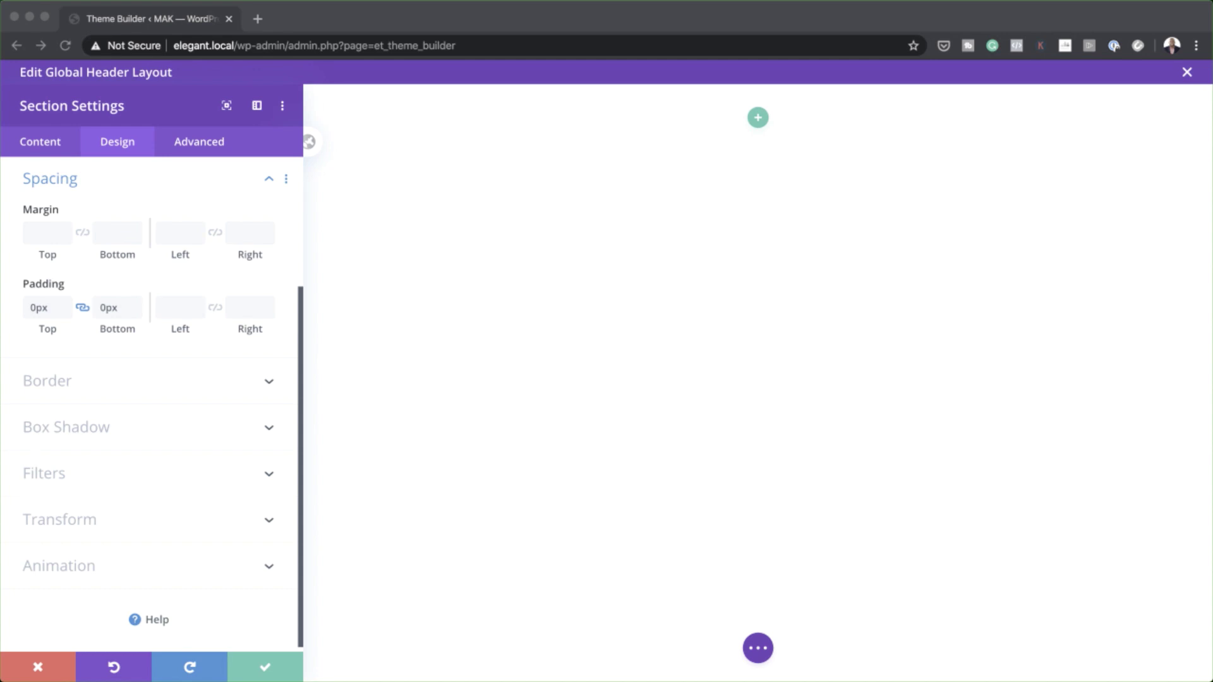
Raise the section's Z index to 999 and save the section settings.
{"action": "left_click", "coordinate": [206, 142]}
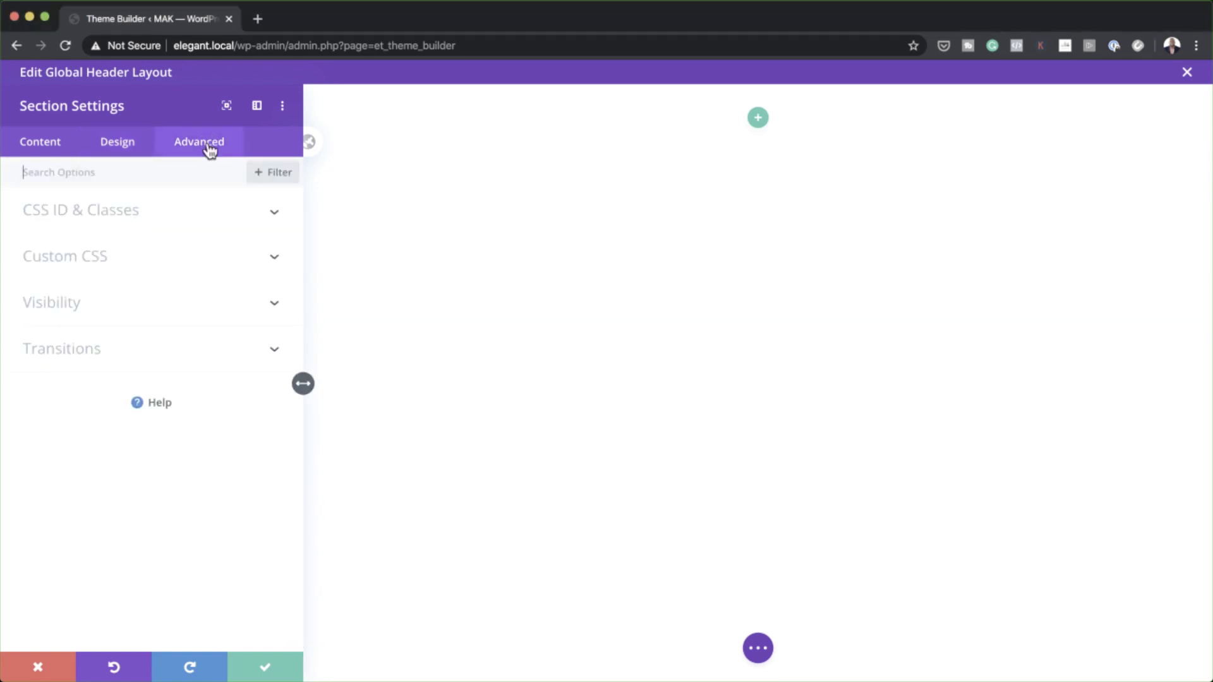
{"action": "left_click", "coordinate": [78, 304]}
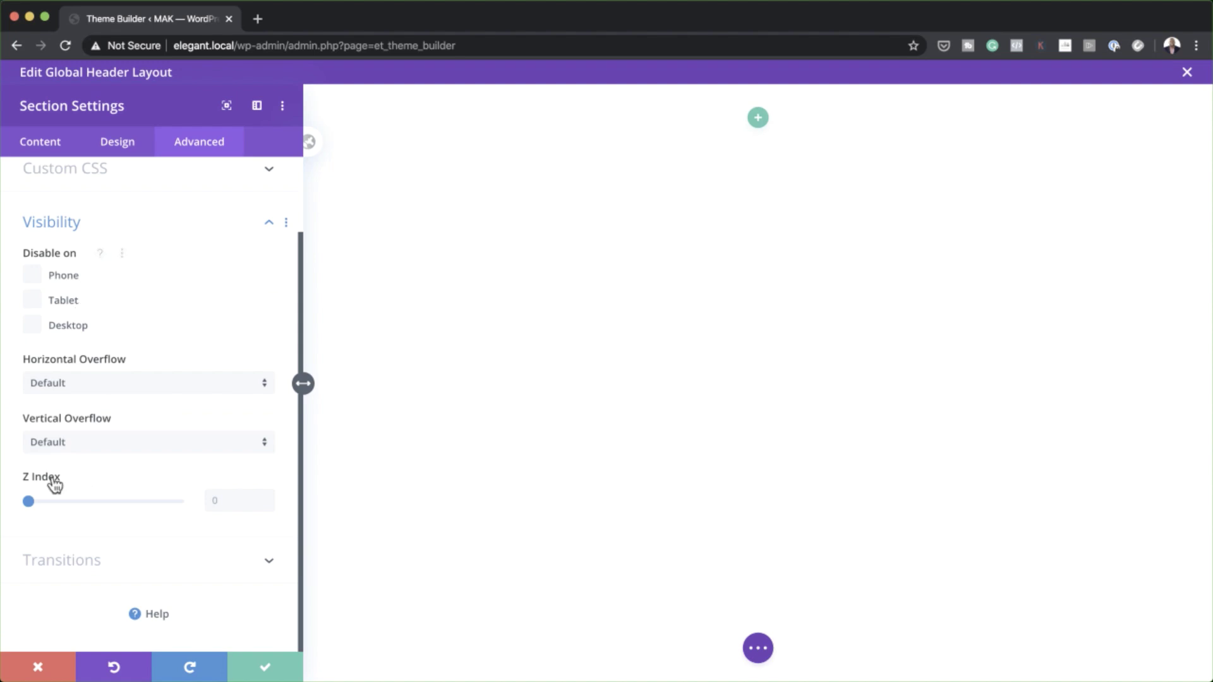
{"action": "left_click_drag", "start_coordinate": [28, 500], "coordinate": [198, 511]}
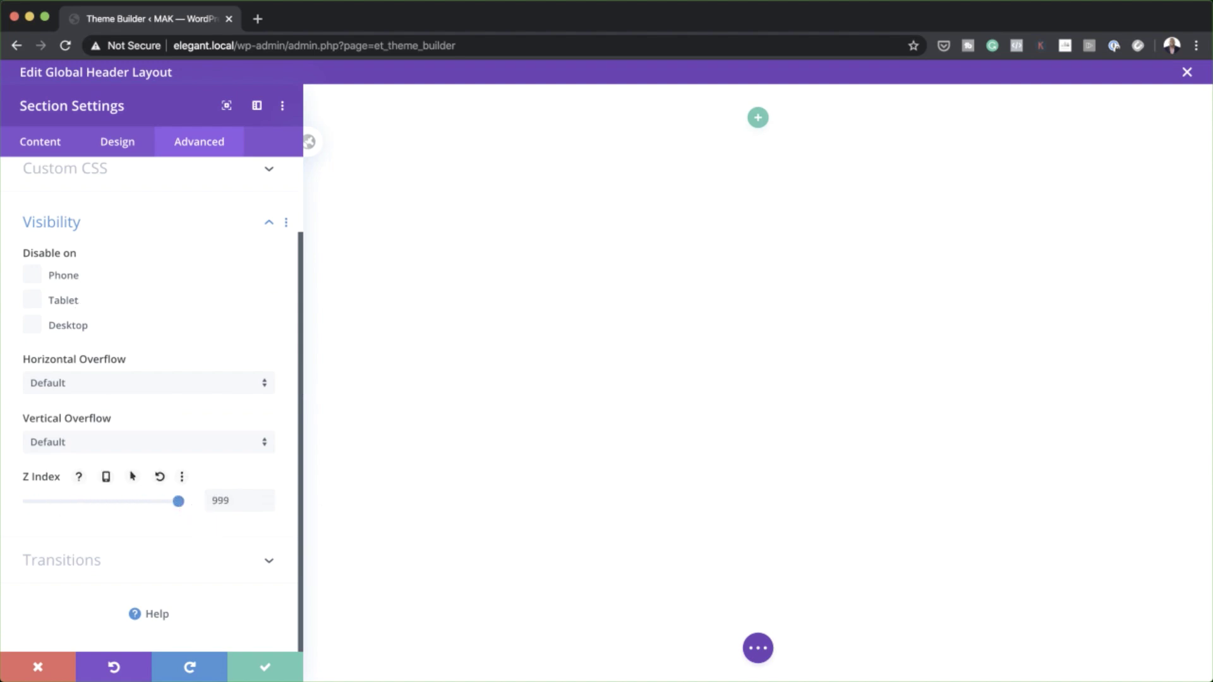
{"action": "left_click", "coordinate": [278, 675]}
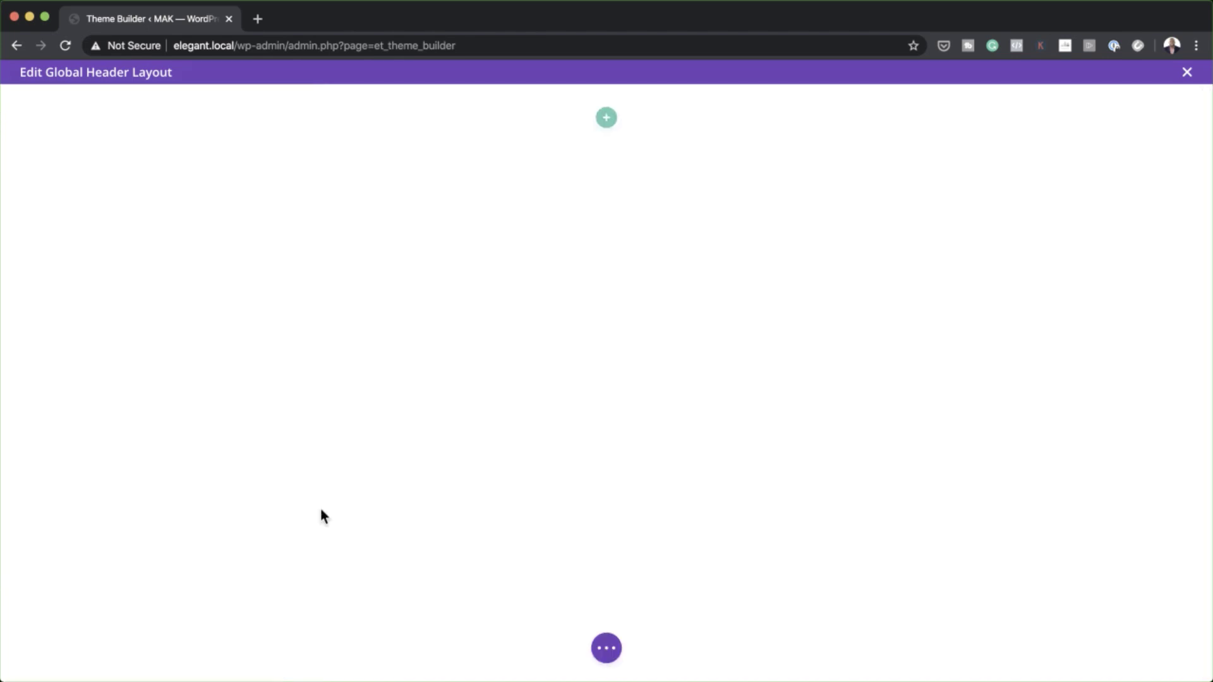
Add a three-column 1/4-1/2-1/4 row to the header section.
{"action": "left_click", "coordinate": [606, 120]}
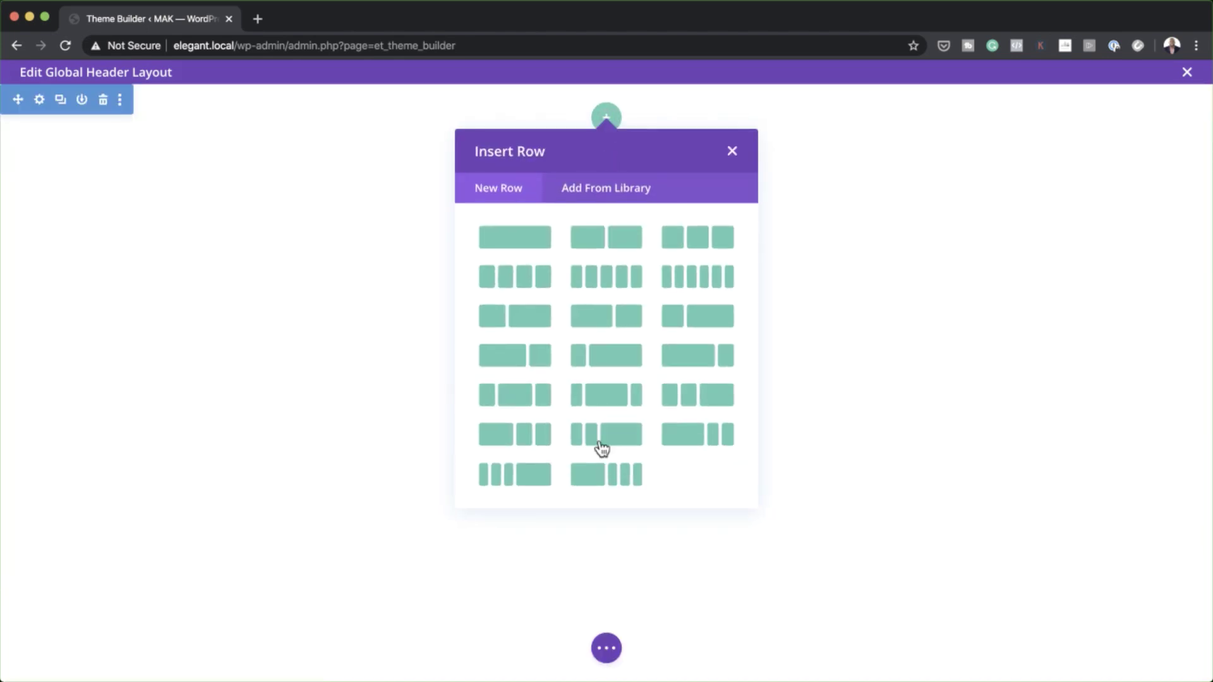
{"action": "left_click", "coordinate": [618, 398]}
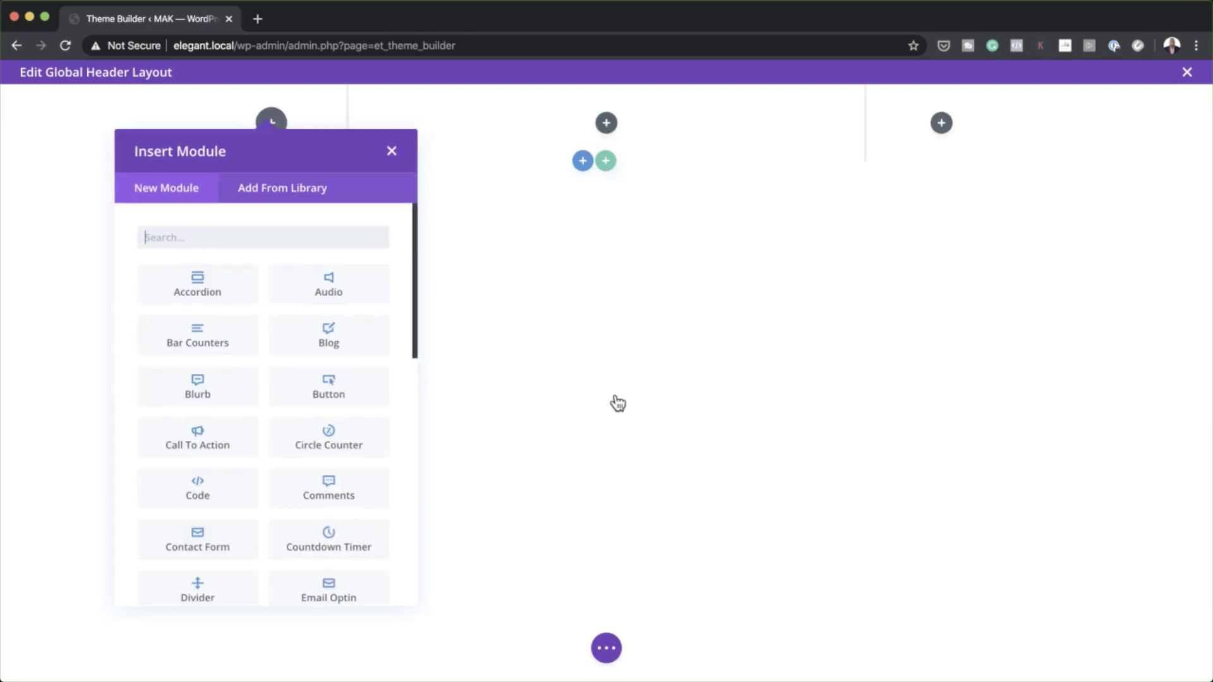
{"action": "left_click", "coordinate": [392, 153]}
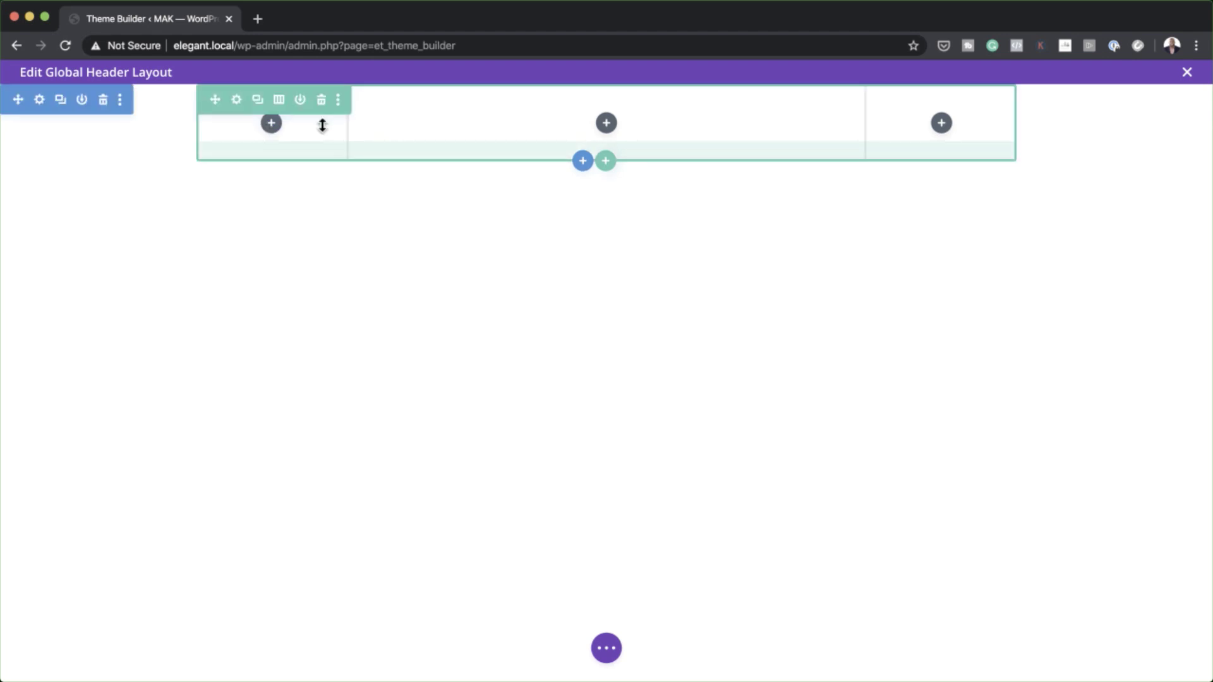
Equalize the row's column heights and set its width and max width to 100%.
{"action": "left_click", "coordinate": [238, 101]}
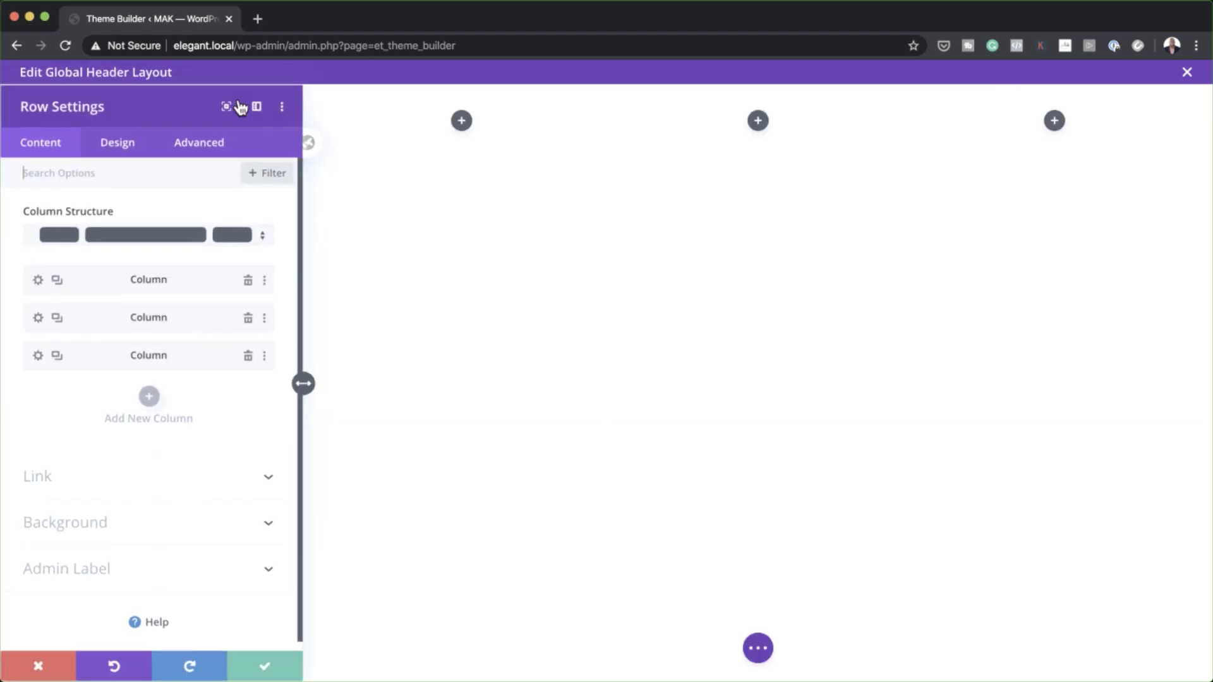
{"action": "left_click", "coordinate": [117, 144]}
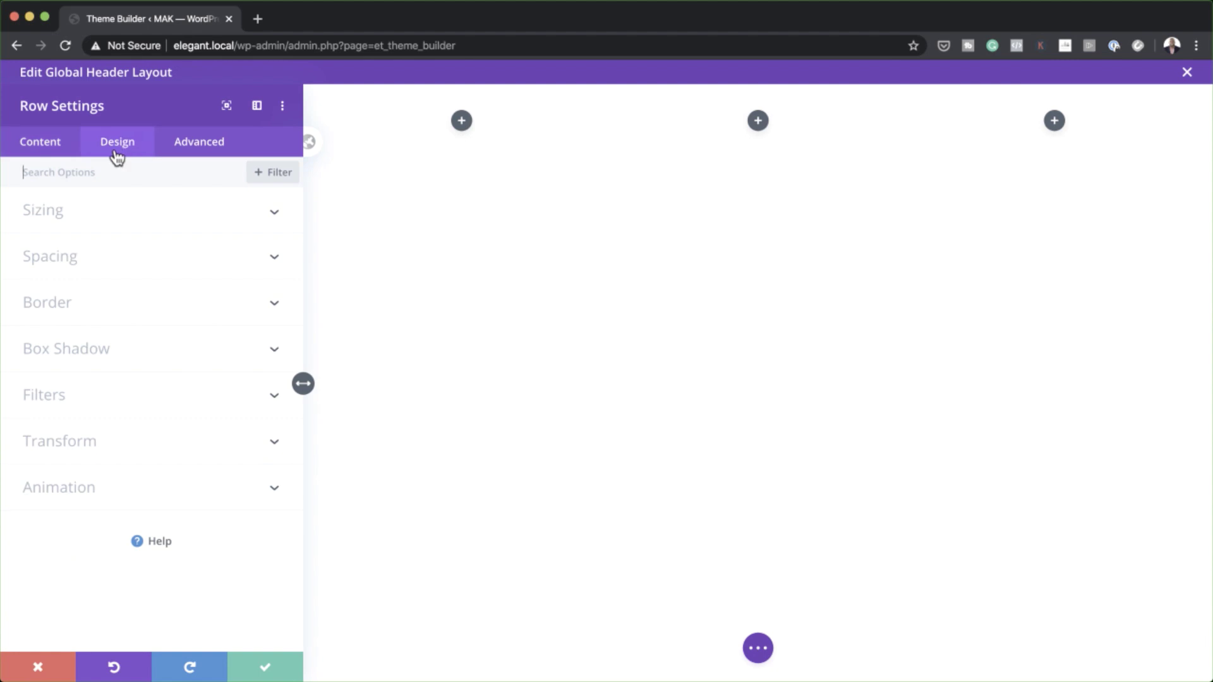
{"action": "left_click", "coordinate": [62, 217]}
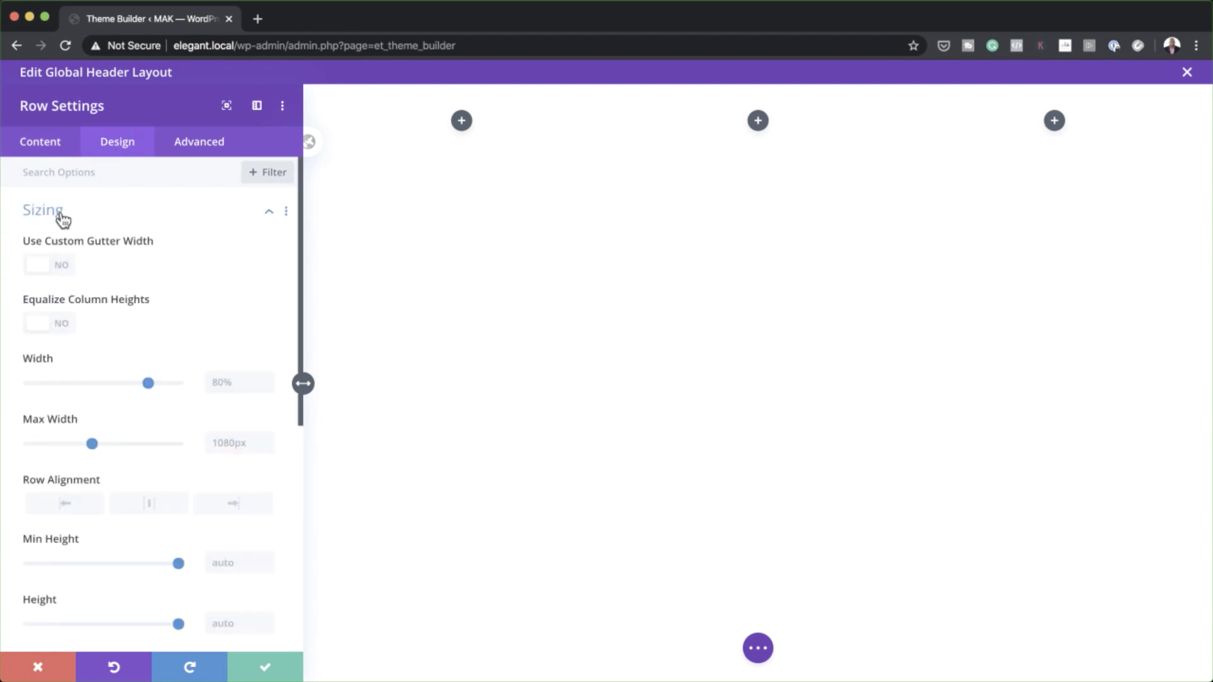
{"action": "left_click", "coordinate": [66, 332]}
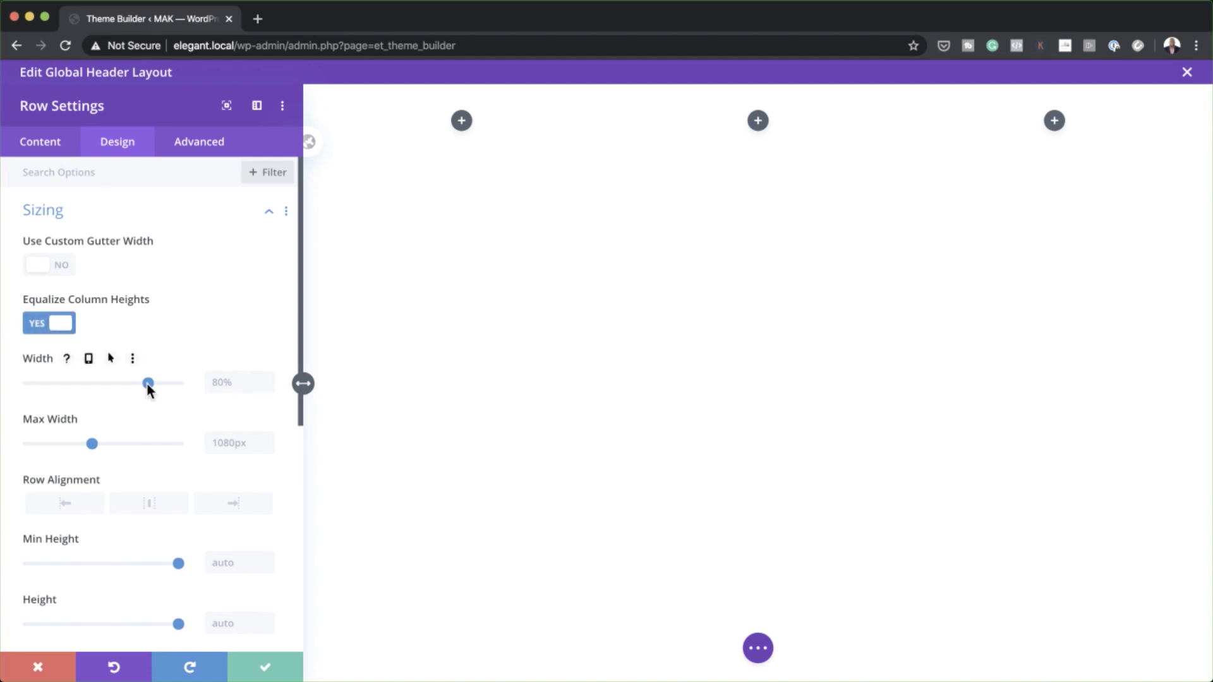
{"action": "left_click_drag", "start_coordinate": [147, 383], "coordinate": [198, 387]}
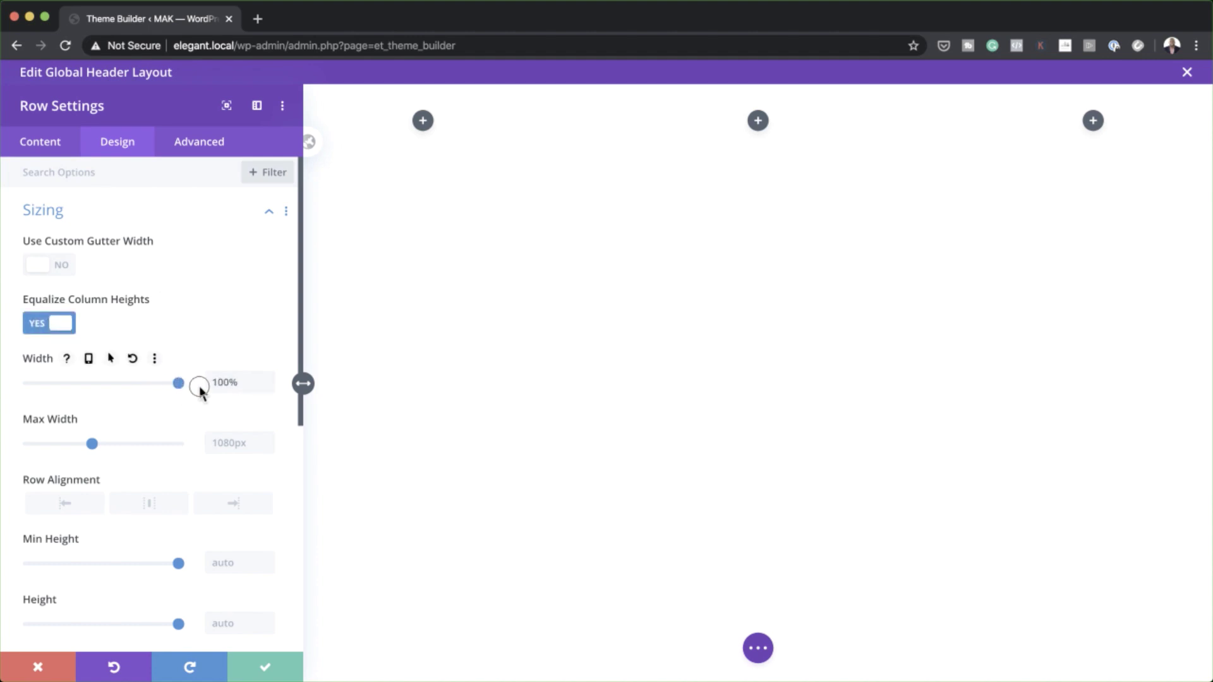
{"action": "left_click", "coordinate": [241, 383]}
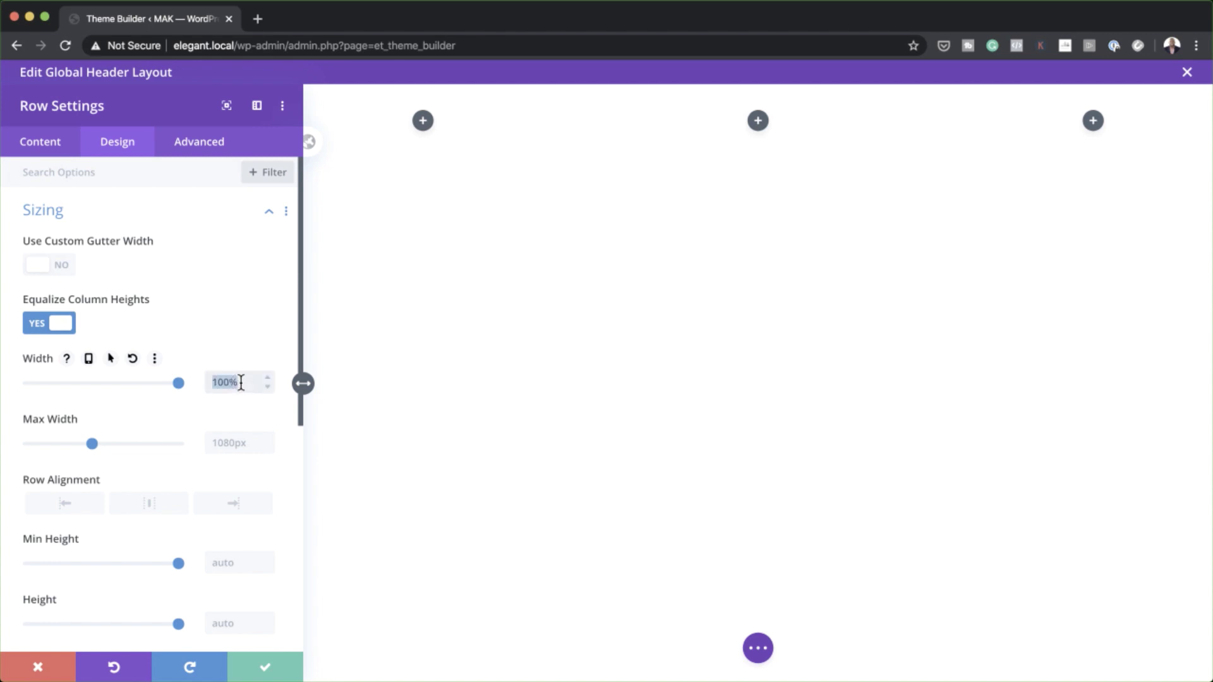
{"action": "left_click", "coordinate": [232, 442]}
{"action": "type", "text": "100%"}
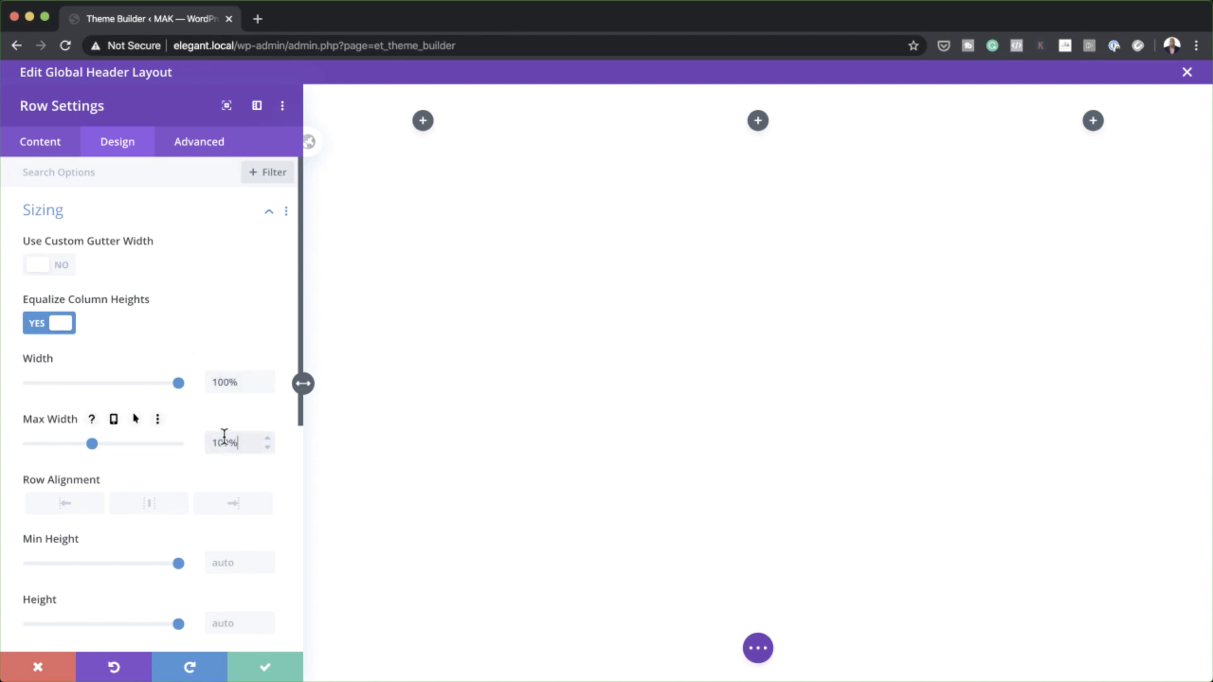
{"action": "scroll", "coordinate": [185, 524], "scroll_direction": "down", "scroll_amount": 5}
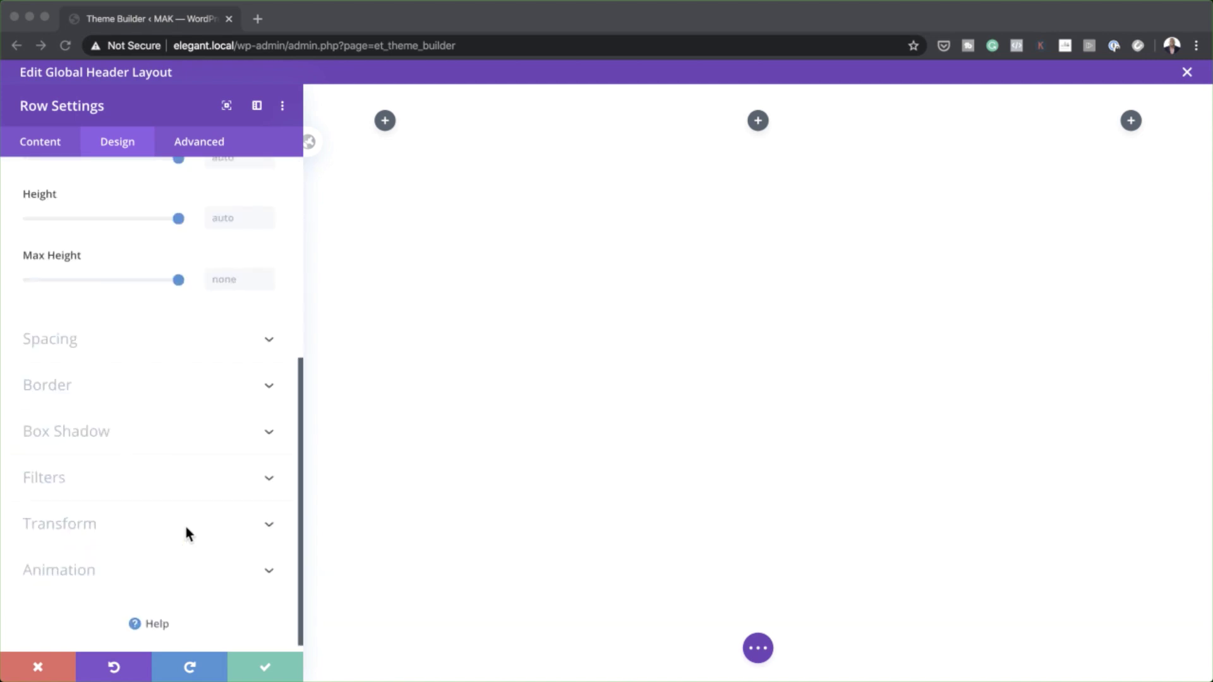
Give the row 2vw top padding and 0vw bottom padding.
{"action": "left_click", "coordinate": [50, 340]}
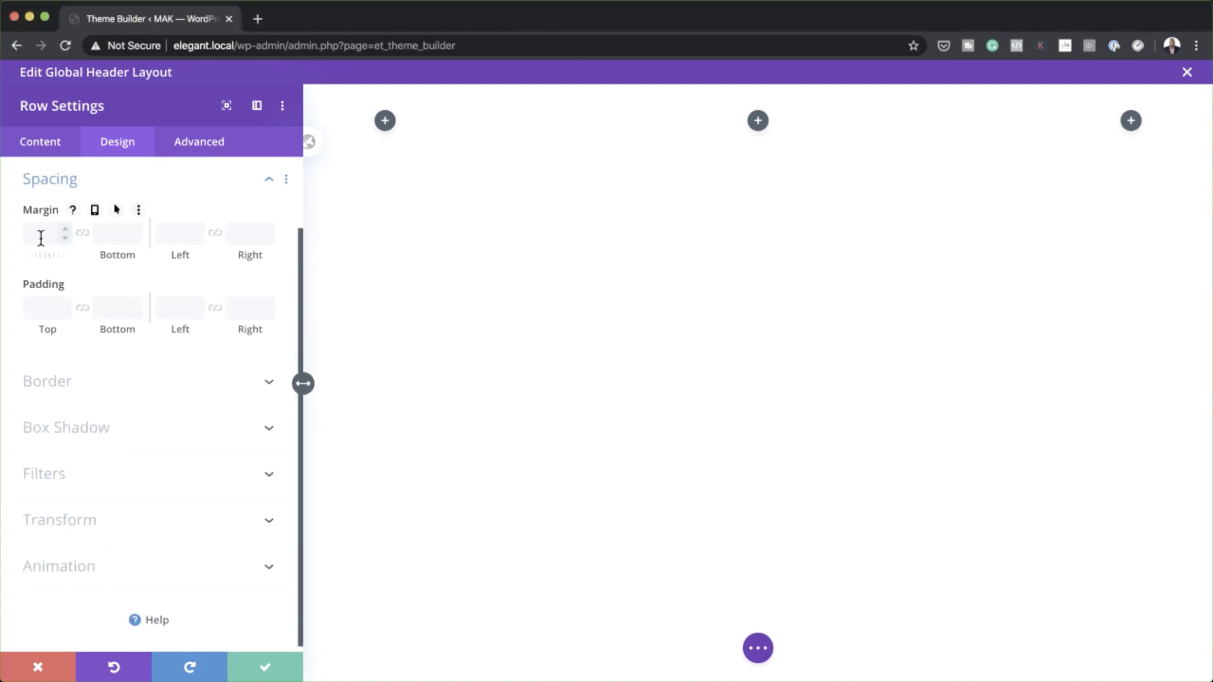
{"action": "left_click", "coordinate": [38, 308]}
{"action": "type", "text": "20vw"}
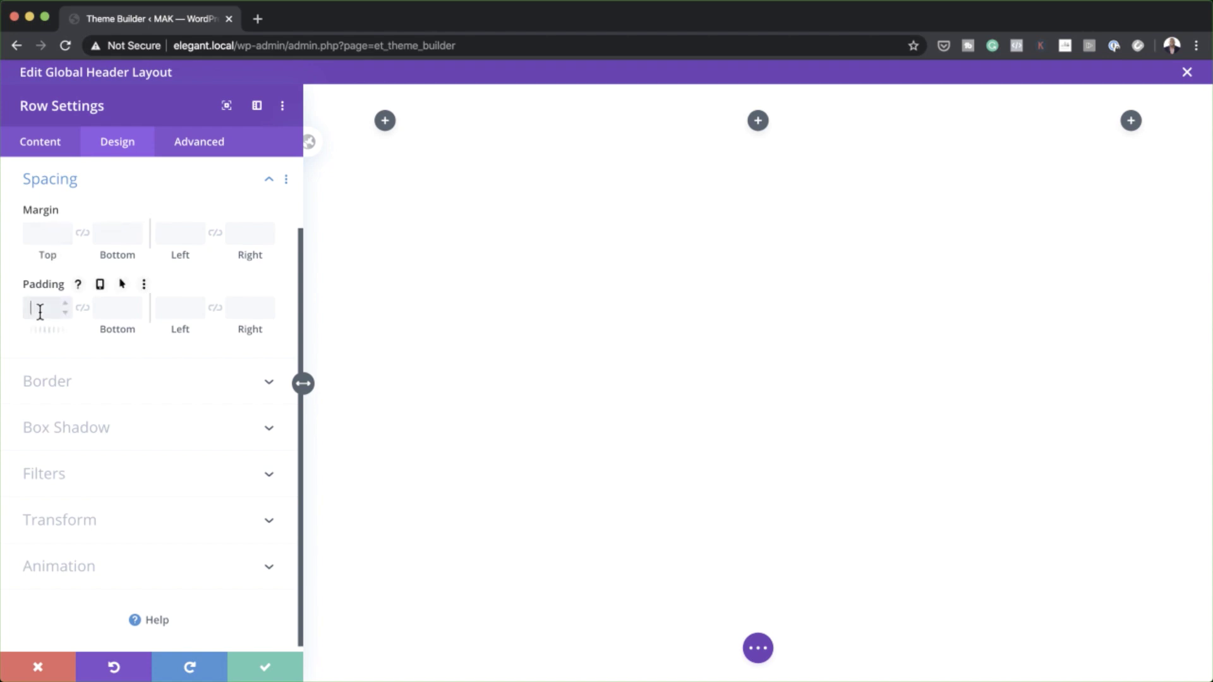
{"action": "left_click", "coordinate": [108, 309]}
{"action": "type", "text": "0vw"}
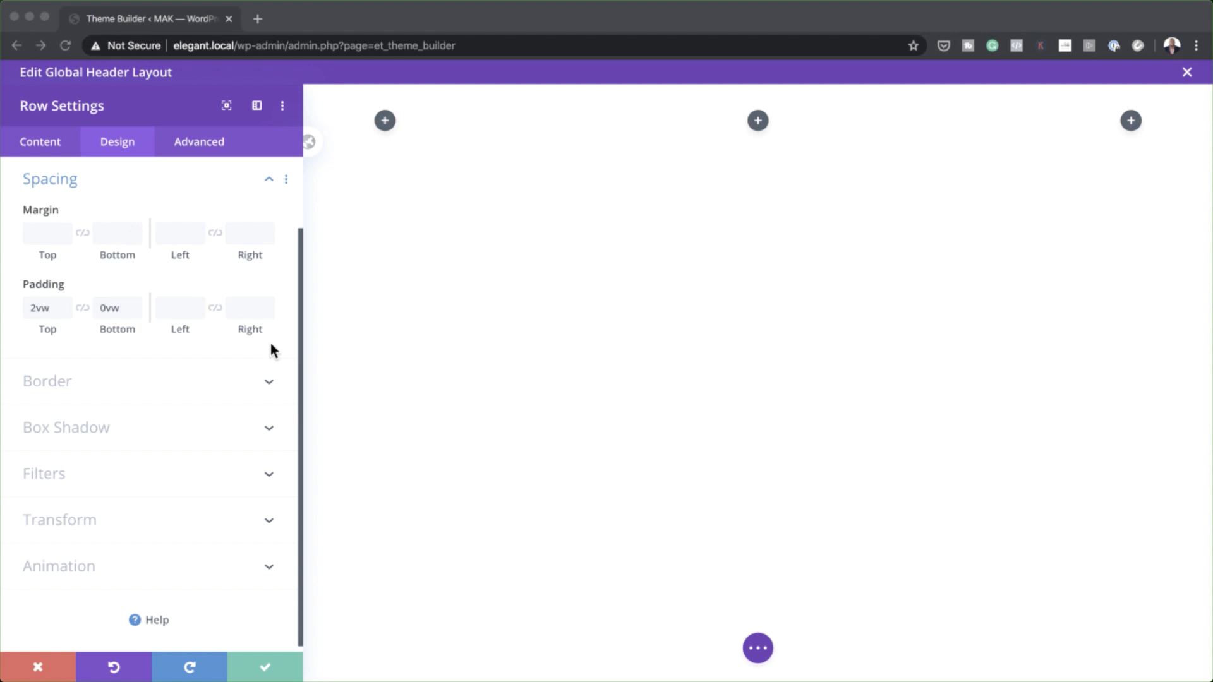
Add display: flex; to the row's Main Element custom CSS.
{"action": "left_click", "coordinate": [210, 143]}
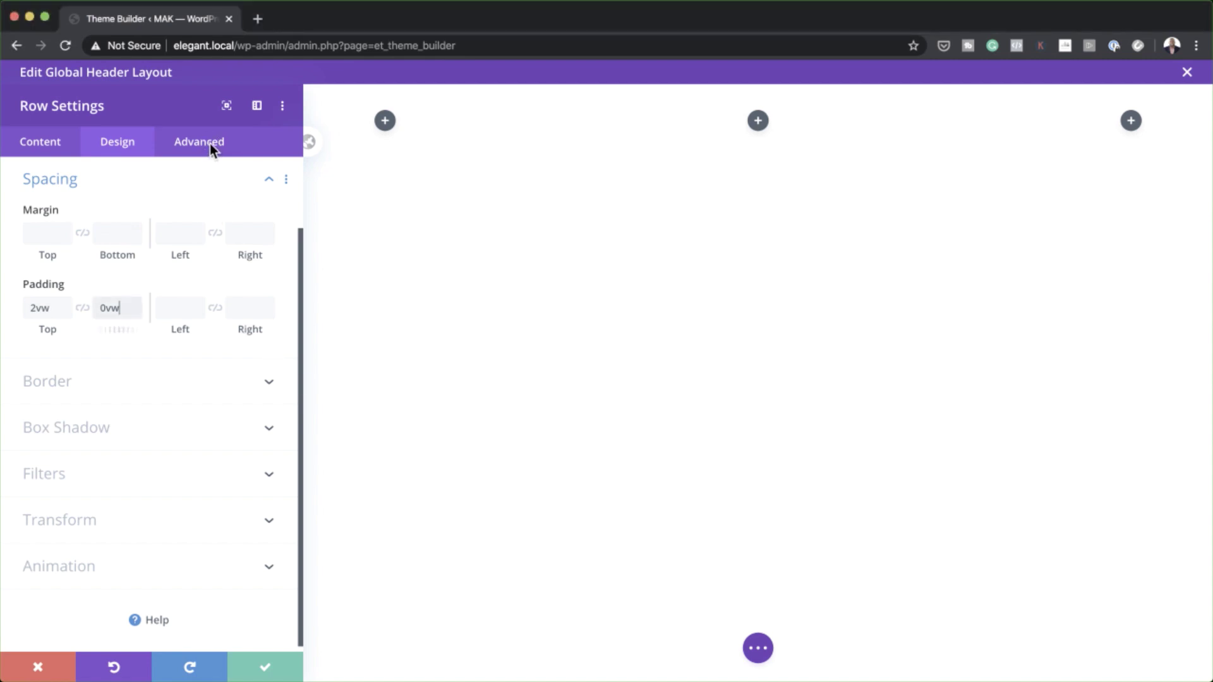
{"action": "left_click", "coordinate": [101, 264]}
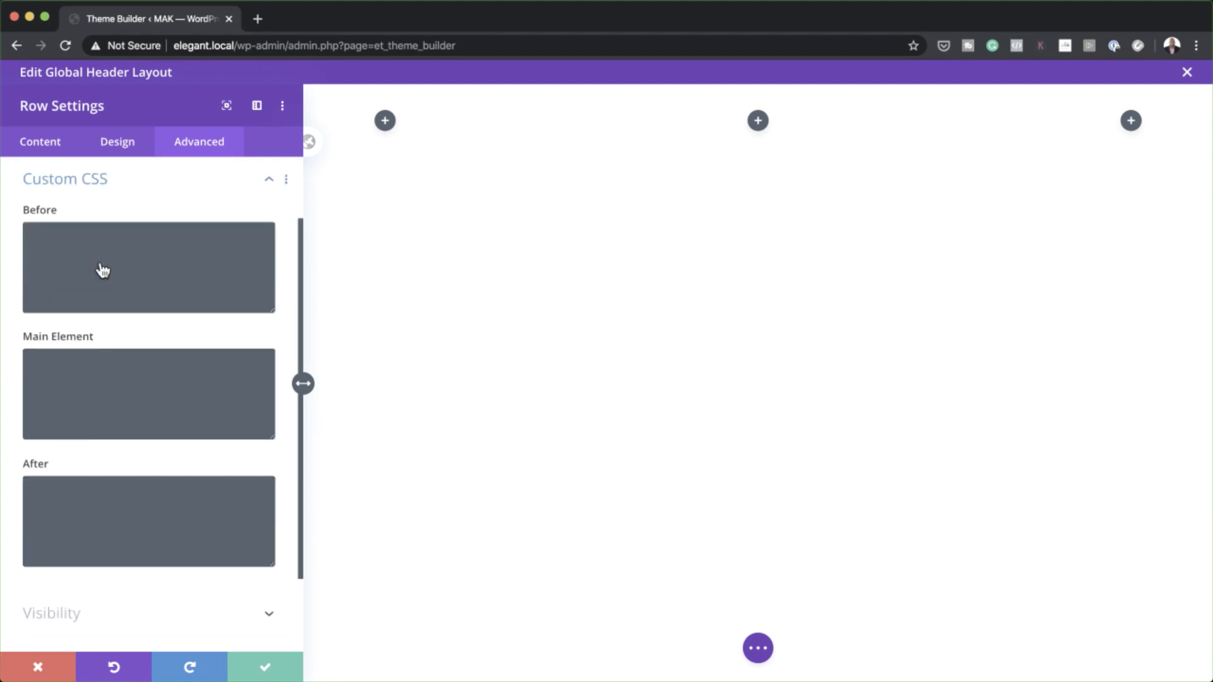
{"action": "left_click", "coordinate": [88, 374]}
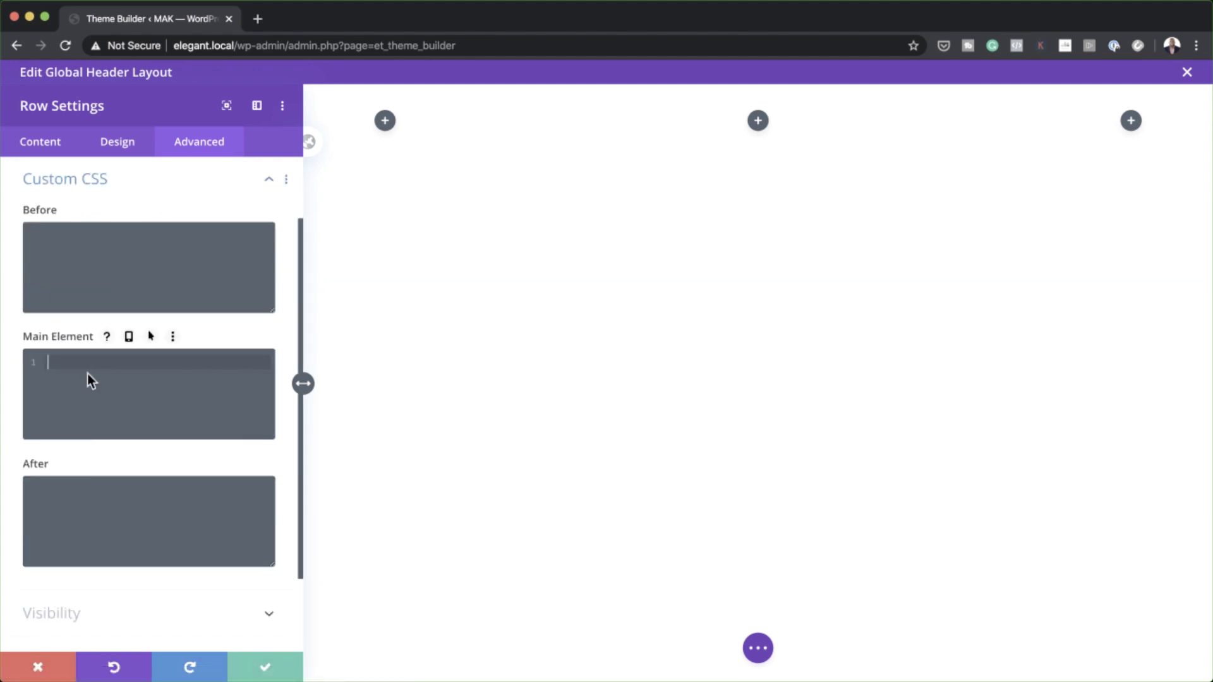
{"action": "type", "text": "display: flex;"}
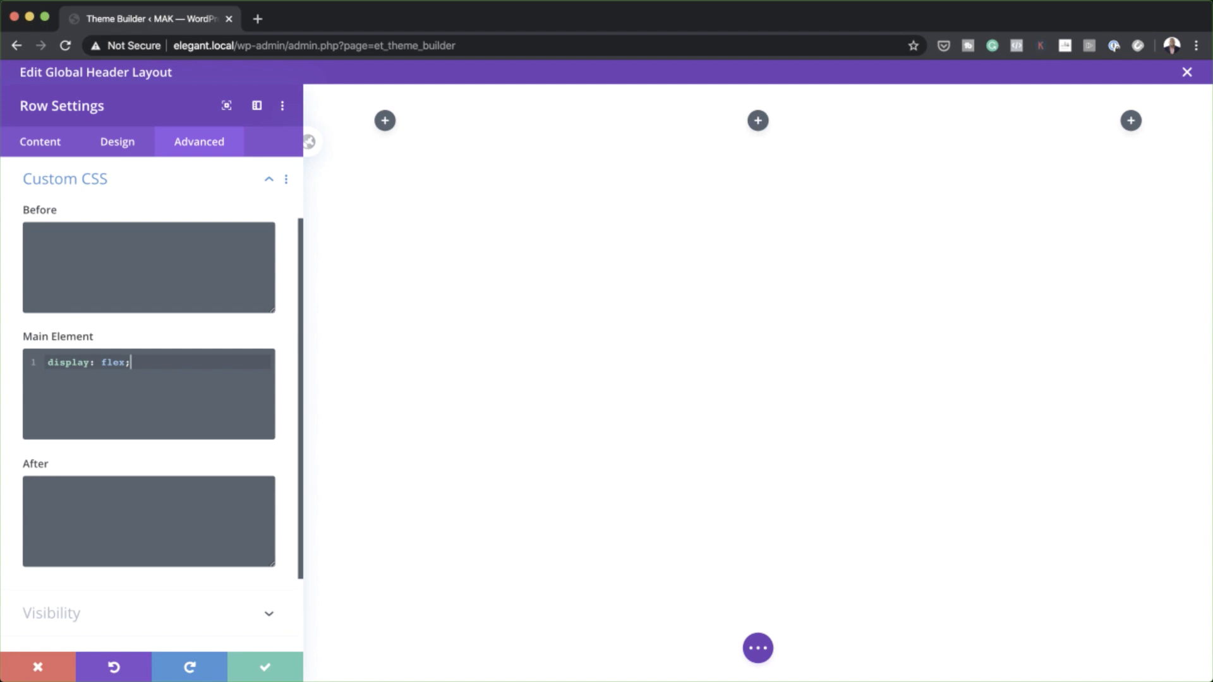
{"action": "left_click", "coordinate": [45, 140]}
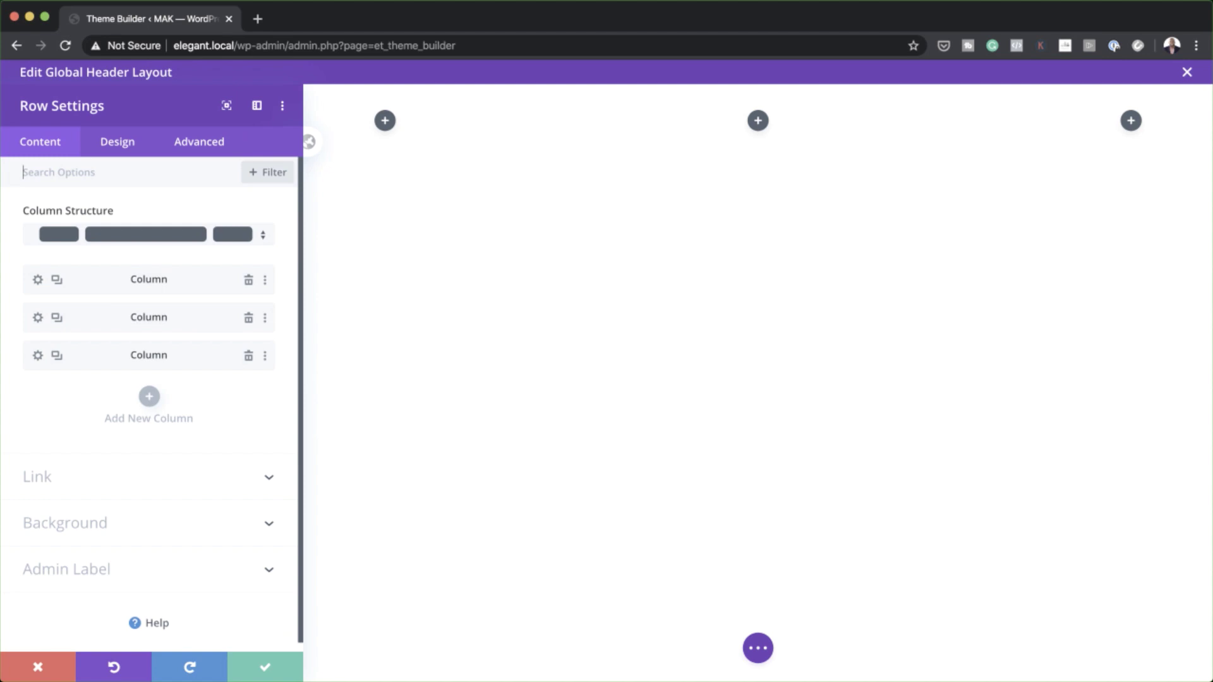
Give the middle column a translucent white rgba(255,255,255,0.71) background colour.
{"action": "left_click", "coordinate": [38, 317]}
{"action": "left_click", "coordinate": [37, 318]}
{"action": "left_click", "coordinate": [76, 387]}
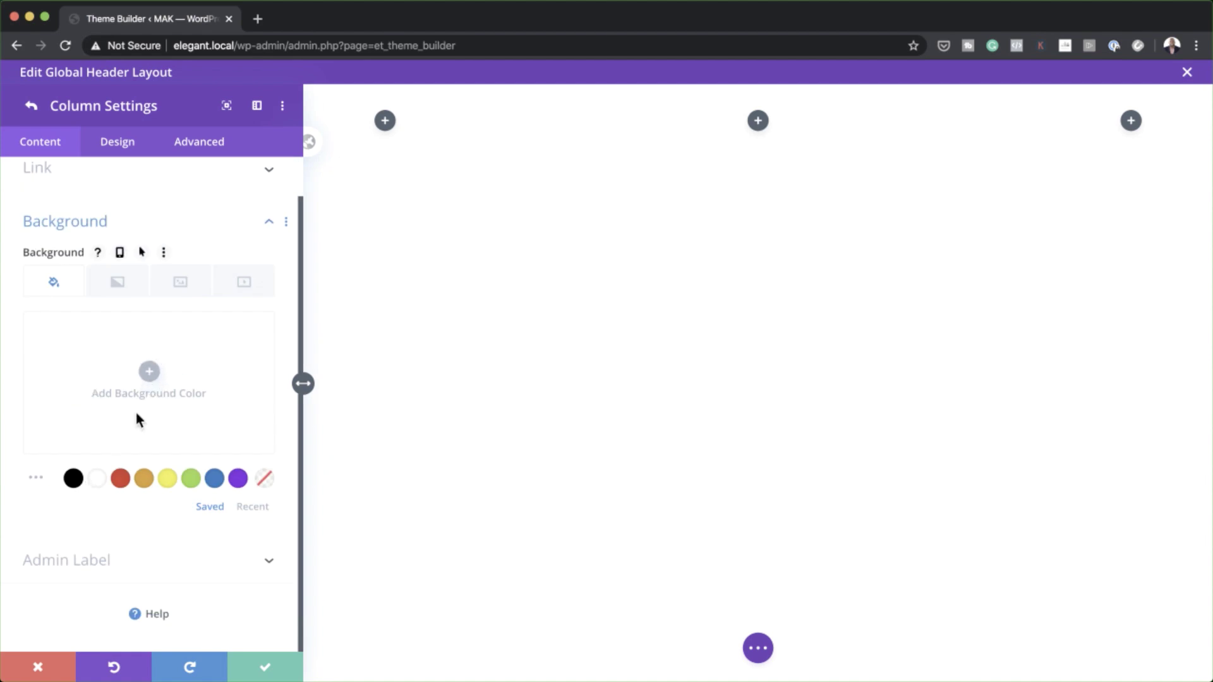
{"action": "left_click", "coordinate": [149, 374]}
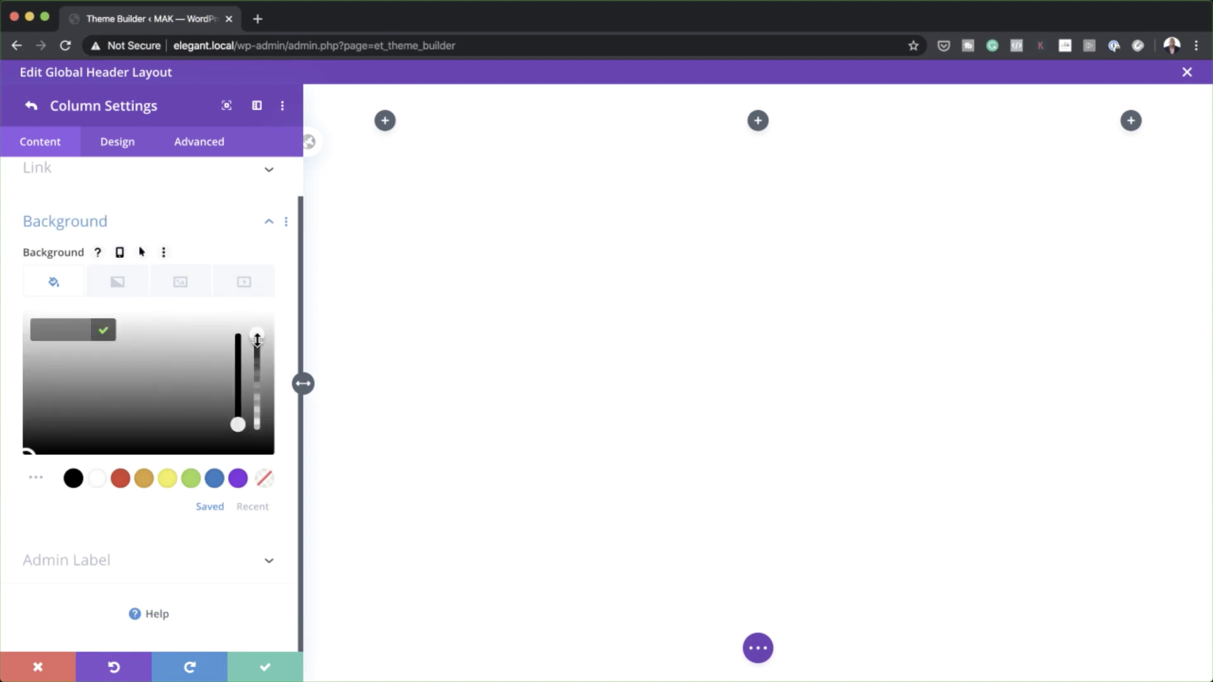
{"action": "left_click_drag", "start_coordinate": [257, 340], "coordinate": [257, 366]}
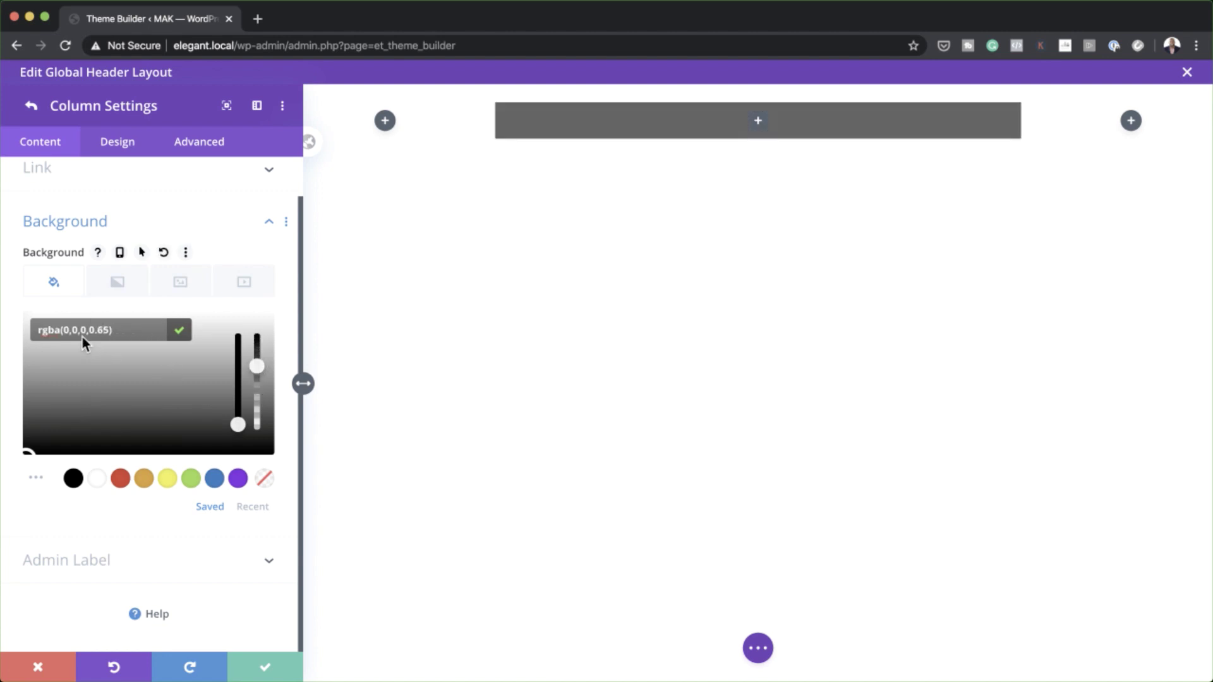
{"action": "left_click_drag", "start_coordinate": [62, 330], "coordinate": [111, 329]}
{"action": "type", "text": "255,255,255,0.71"}
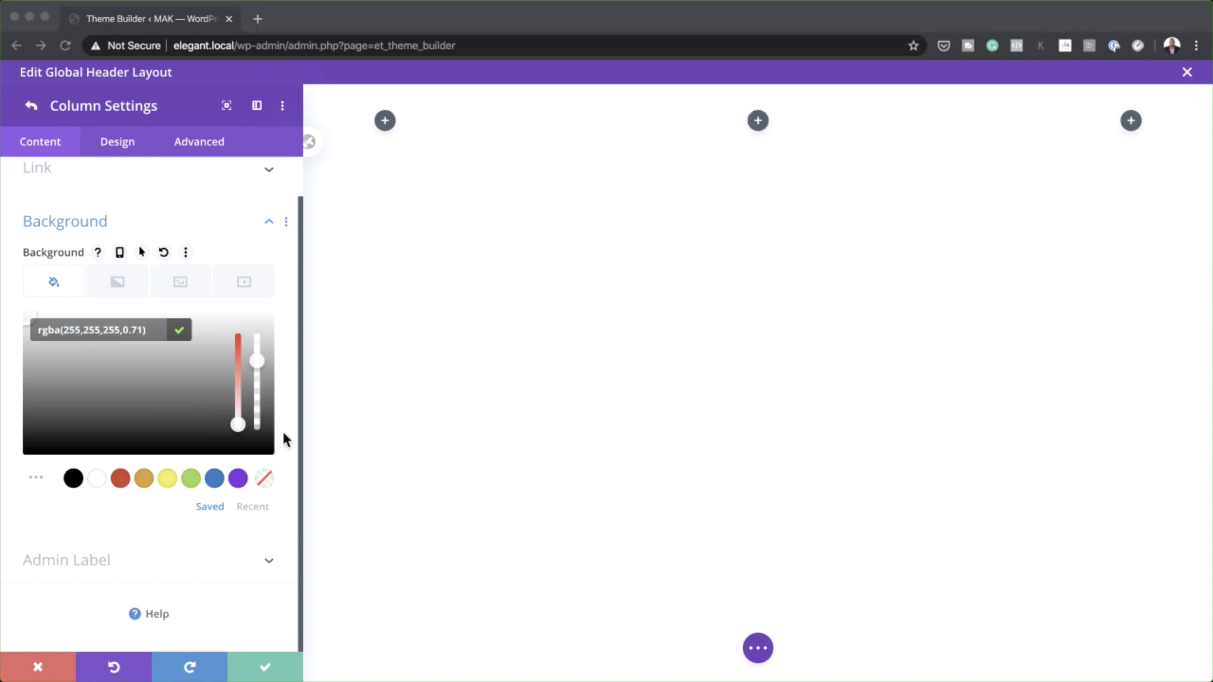
Give the middle column a 2px #f4583f bottom border.
{"action": "left_click", "coordinate": [118, 142]}
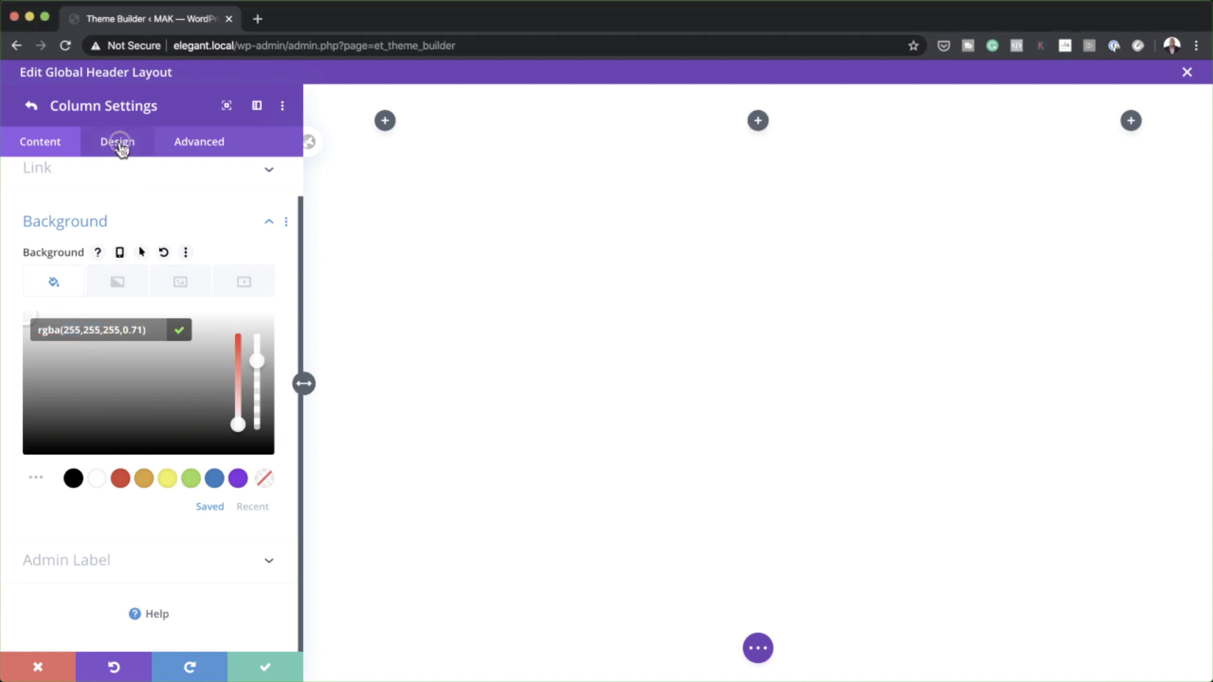
{"action": "left_click", "coordinate": [98, 252]}
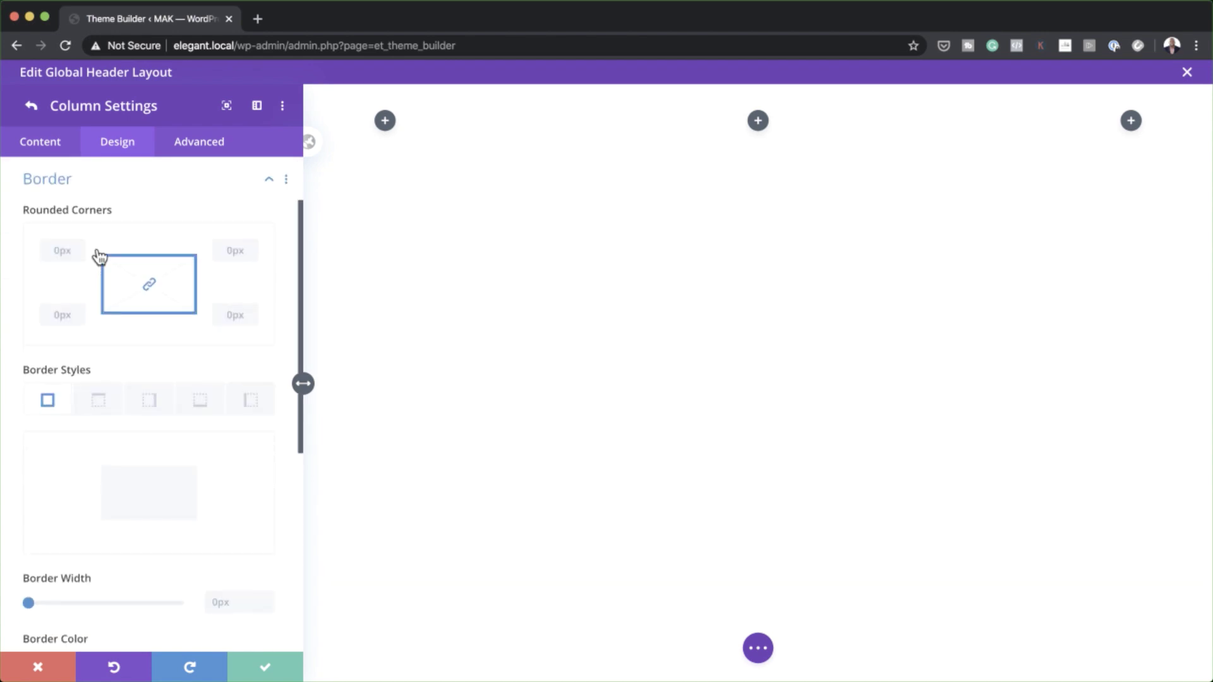
{"action": "left_click", "coordinate": [208, 410]}
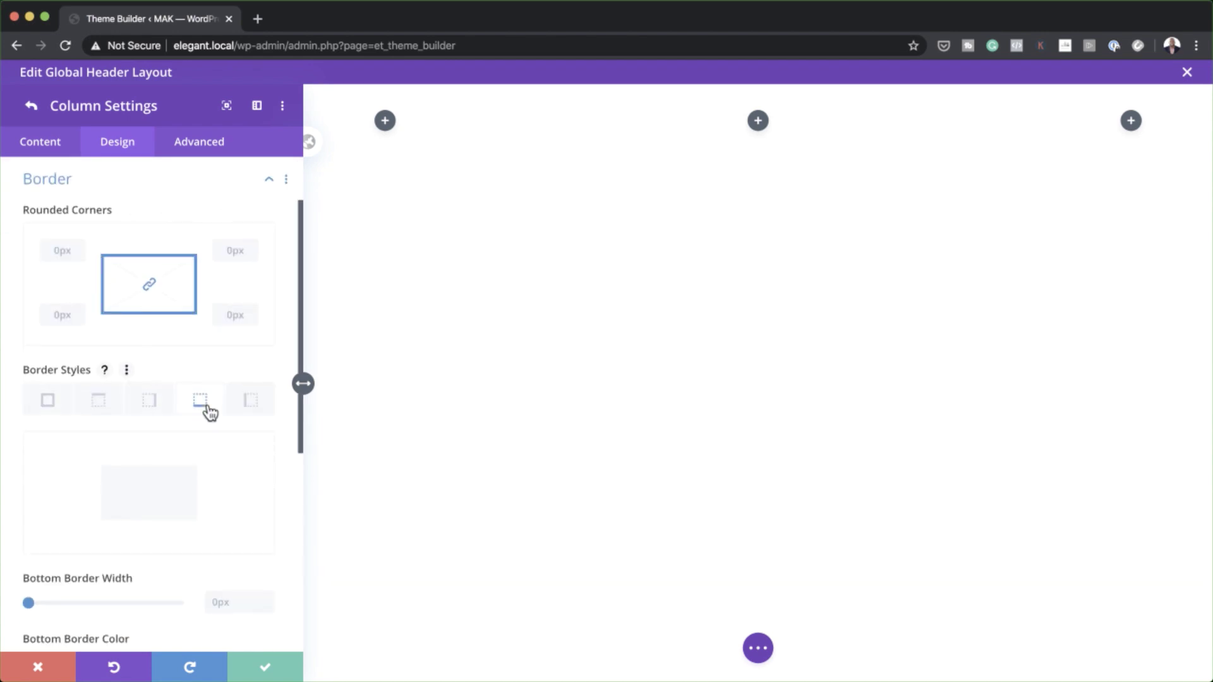
{"action": "scroll", "coordinate": [202, 450], "scroll_direction": "down", "scroll_amount": 2}
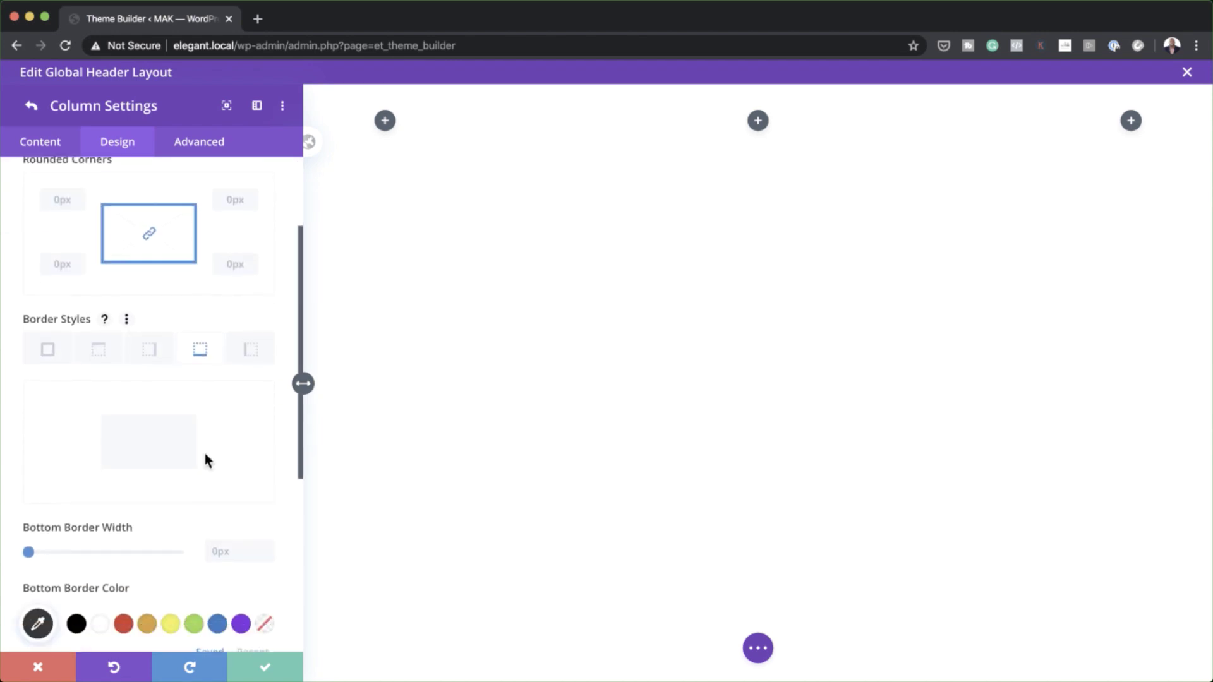
{"action": "left_click", "coordinate": [227, 553]}
{"action": "type", "text": "2px"}
{"action": "scroll", "coordinate": [221, 575], "scroll_direction": "down", "scroll_amount": 4}
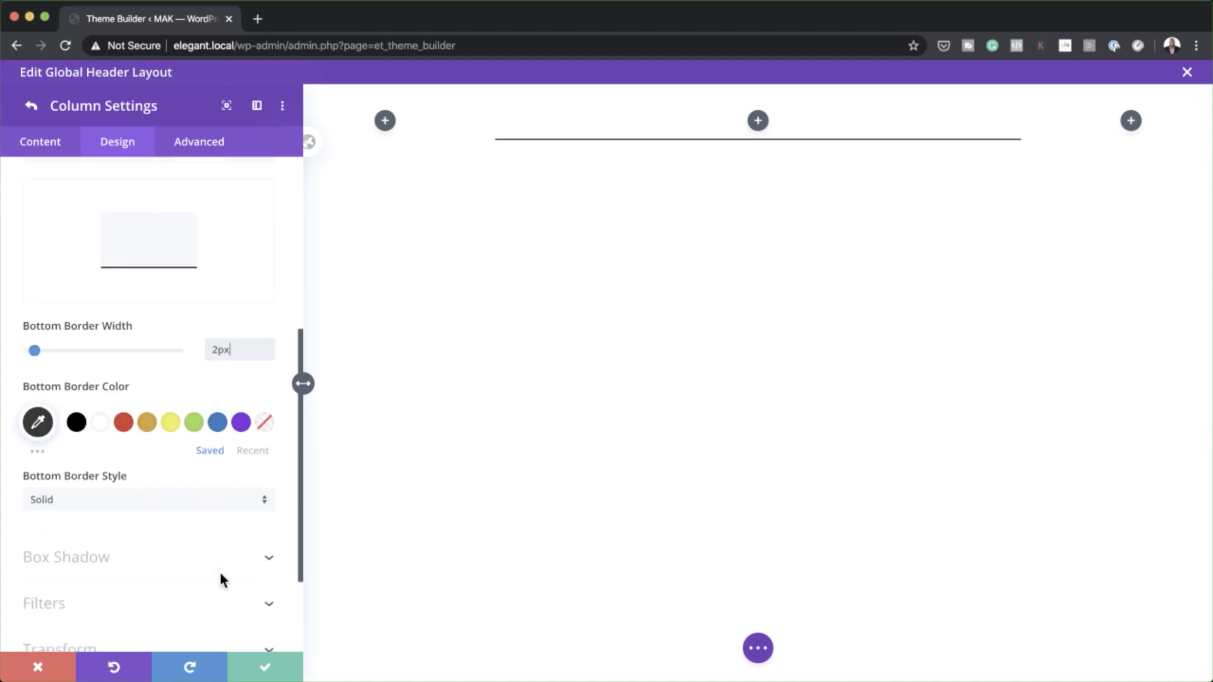
{"action": "left_click", "coordinate": [40, 427]}
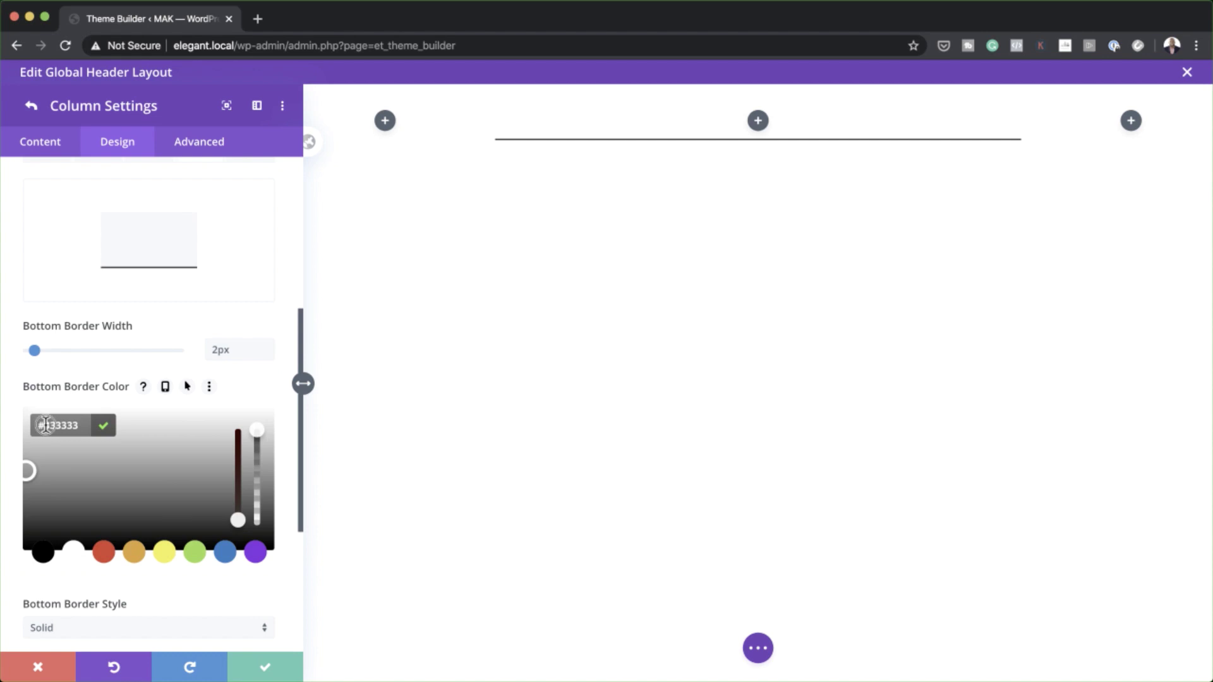
{"action": "left_click_drag", "start_coordinate": [37, 425], "coordinate": [77, 425]}
{"action": "type", "text": "#f4583f"}
{"action": "scroll", "coordinate": [266, 566], "scroll_direction": "down", "scroll_amount": 3}
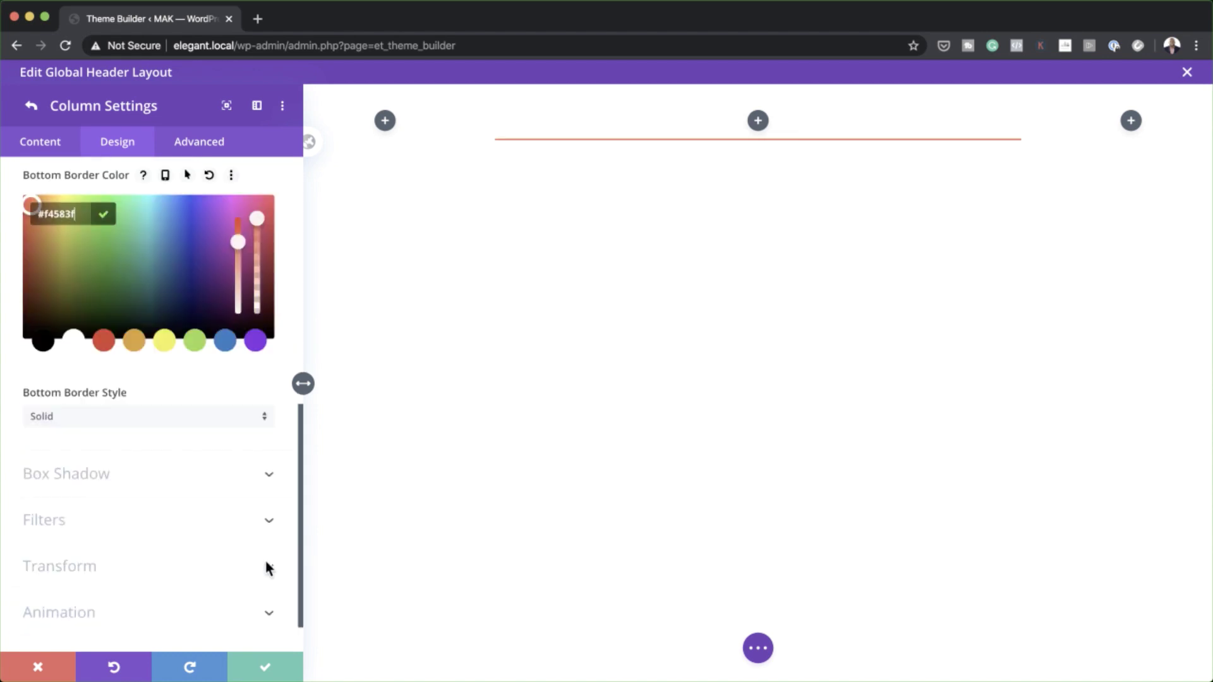
Apply a box shadow with 20px vertical offset, 50px blur and -20px spread.
{"action": "left_click", "coordinate": [139, 489]}
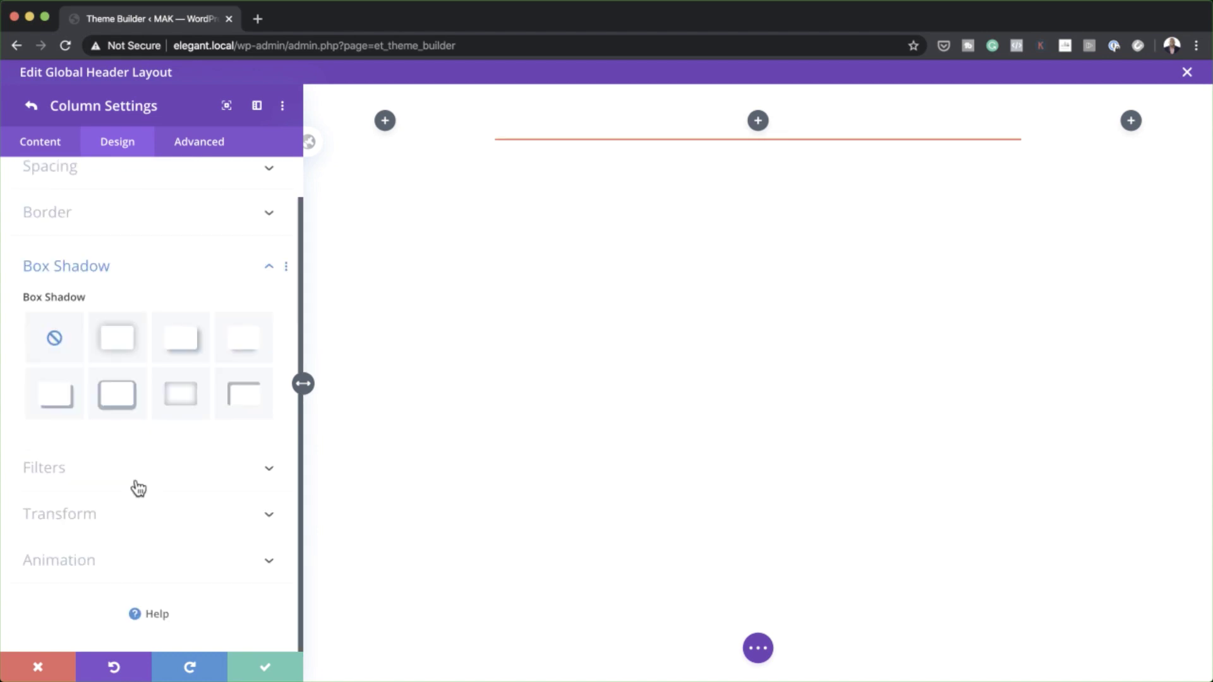
{"action": "left_click", "coordinate": [139, 344]}
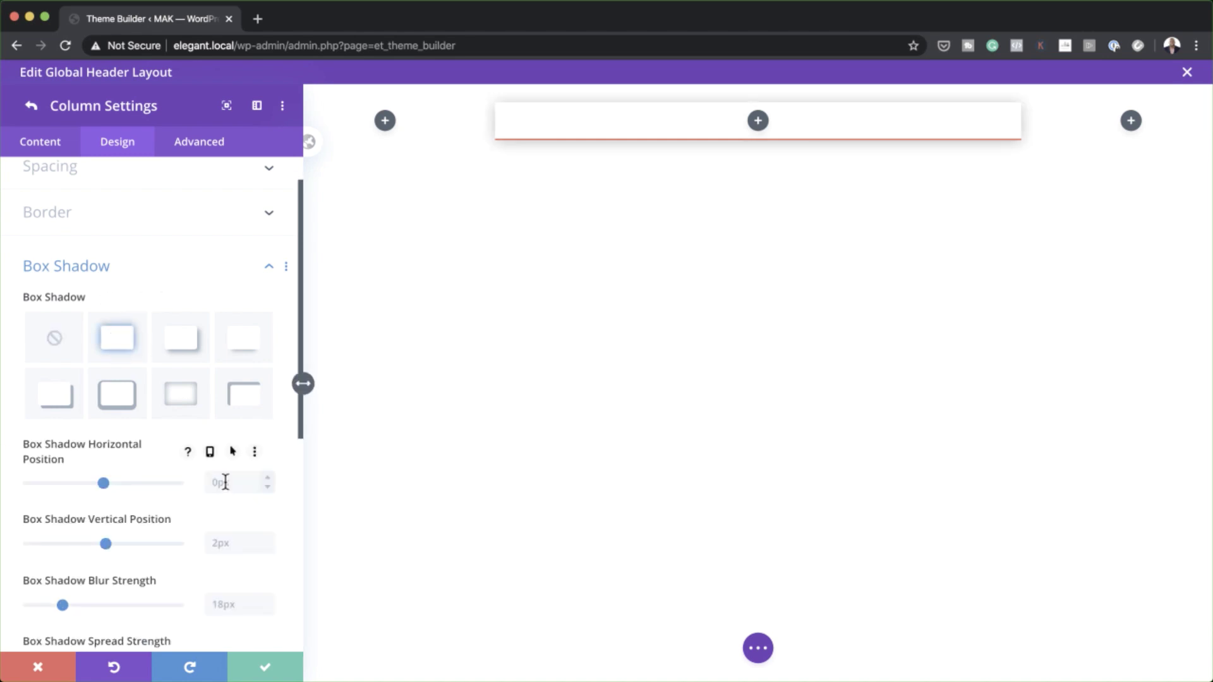
{"action": "left_click", "coordinate": [223, 542]}
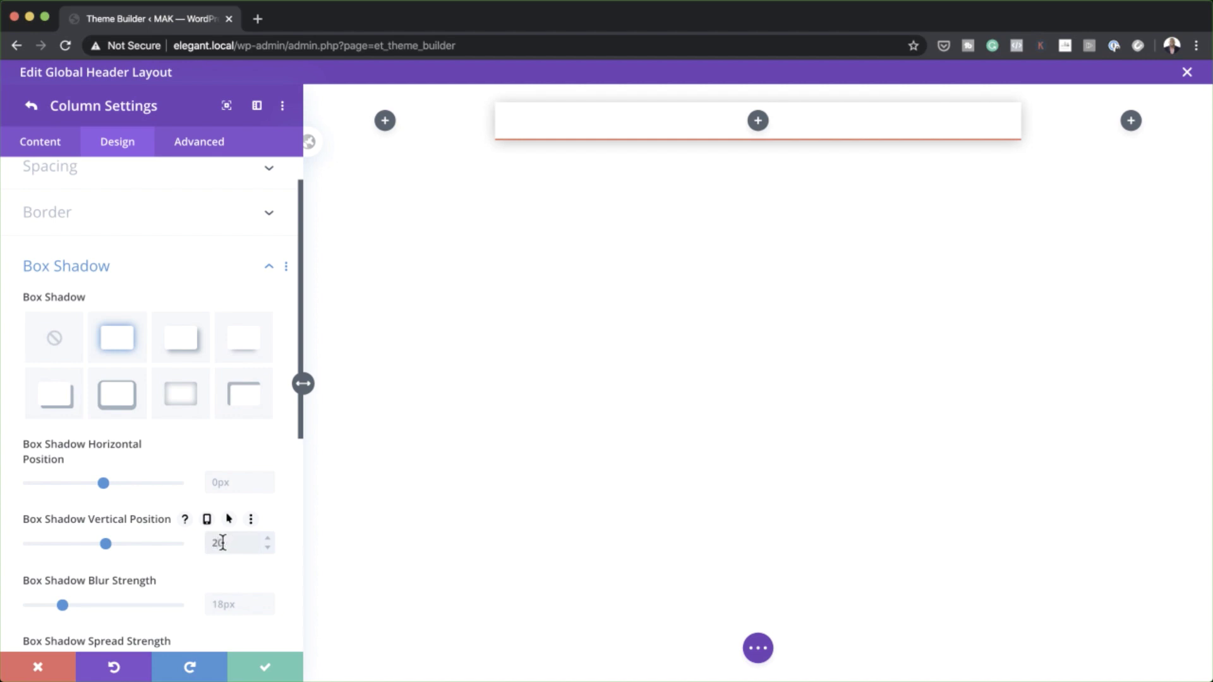
{"action": "left_click", "coordinate": [227, 605]}
{"action": "type", "text": "5"}
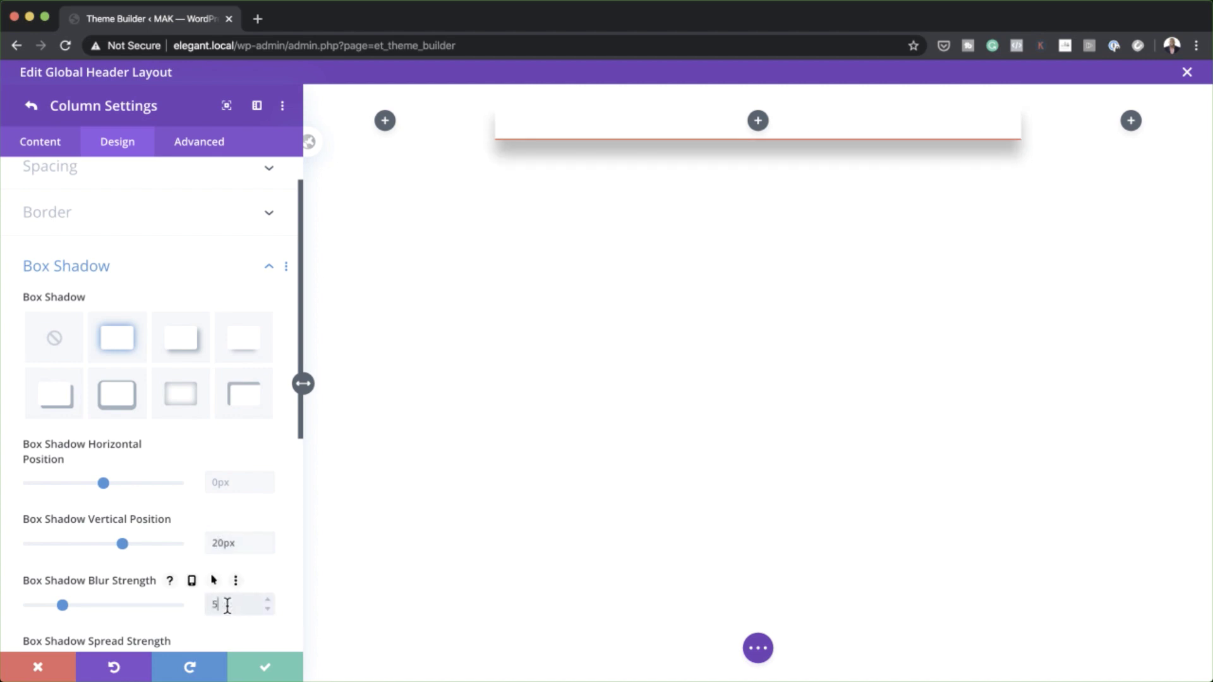
{"action": "type", "text": "0"}
{"action": "scroll", "coordinate": [252, 518], "scroll_direction": "down", "scroll_amount": 3}
{"action": "left_click", "coordinate": [233, 514]}
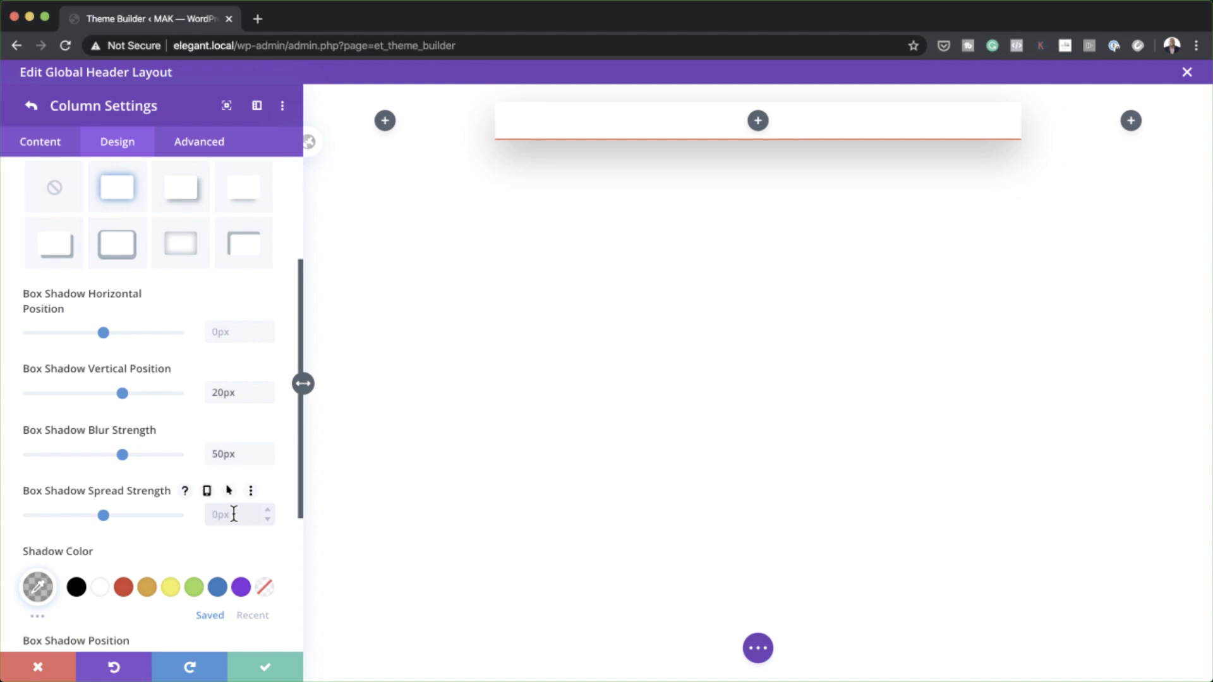
{"action": "type", "text": "-20"}
{"action": "left_click", "coordinate": [243, 564]}
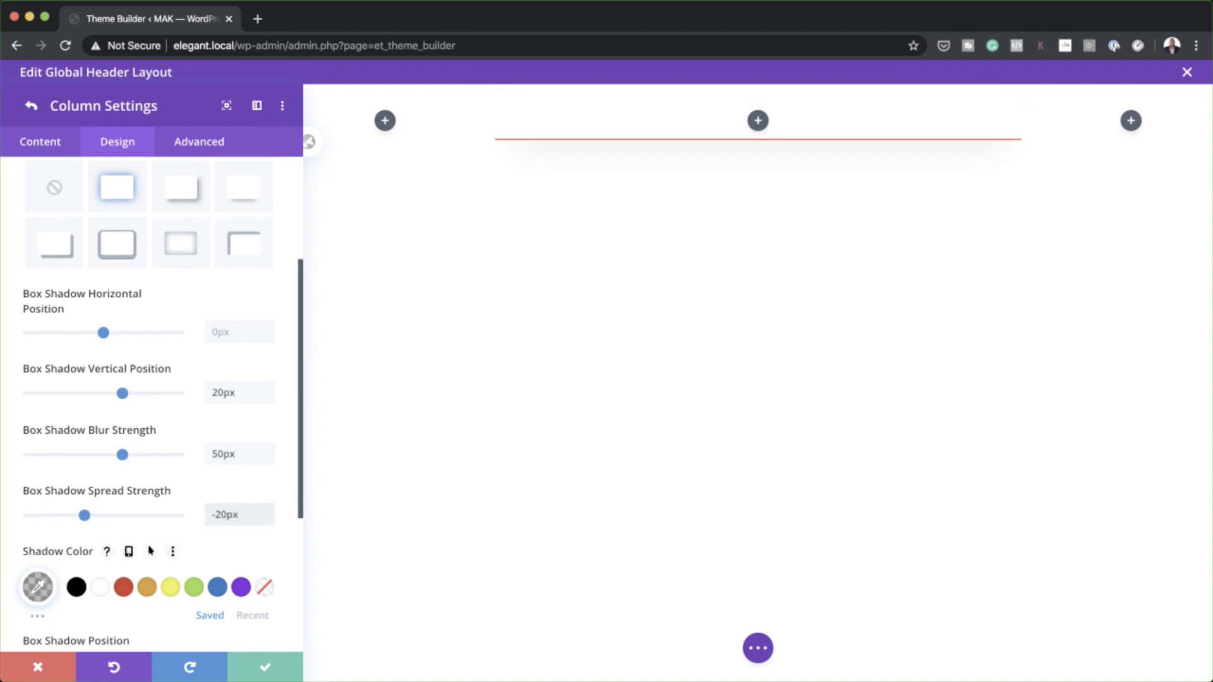
{"action": "scroll", "coordinate": [108, 555], "scroll_direction": "down", "scroll_amount": 3}
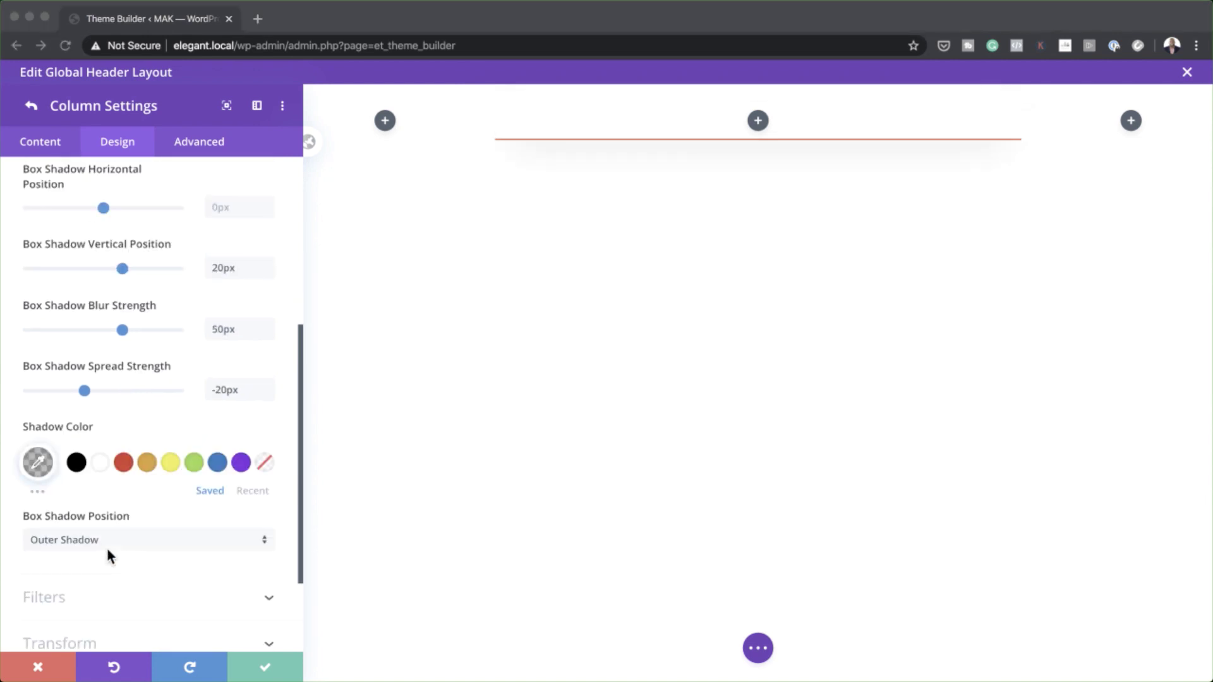
{"action": "left_click", "coordinate": [30, 467]}
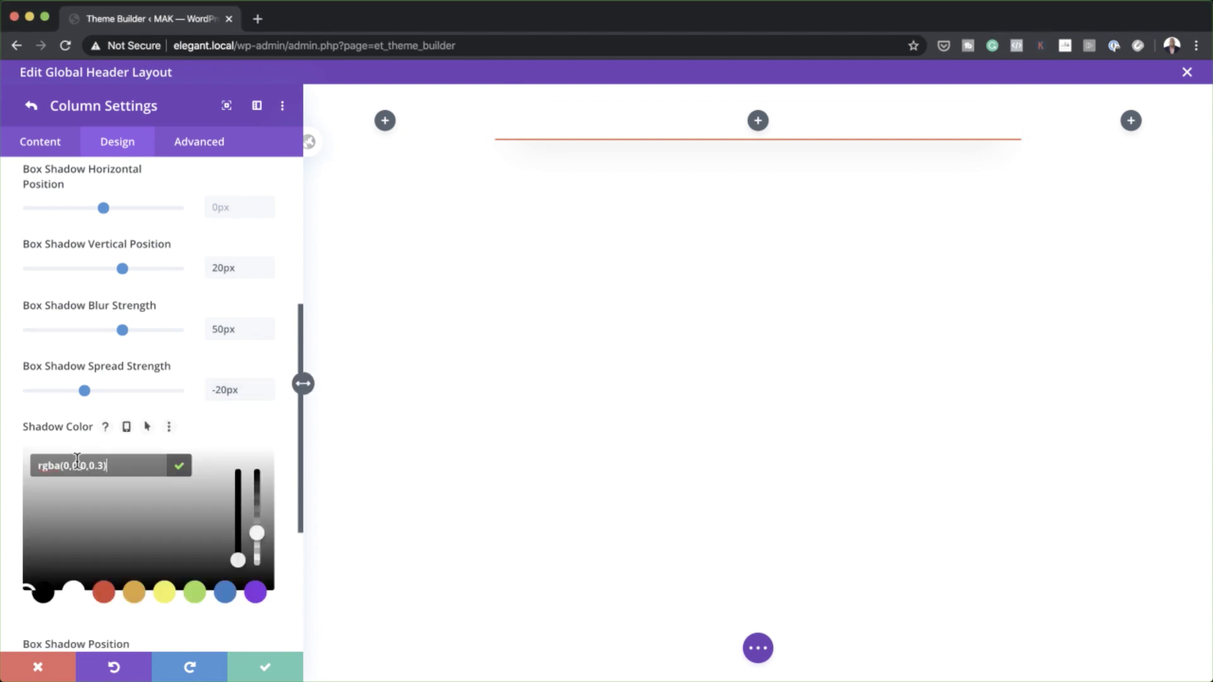
{"action": "left_click_drag", "start_coordinate": [61, 465], "coordinate": [102, 467]}
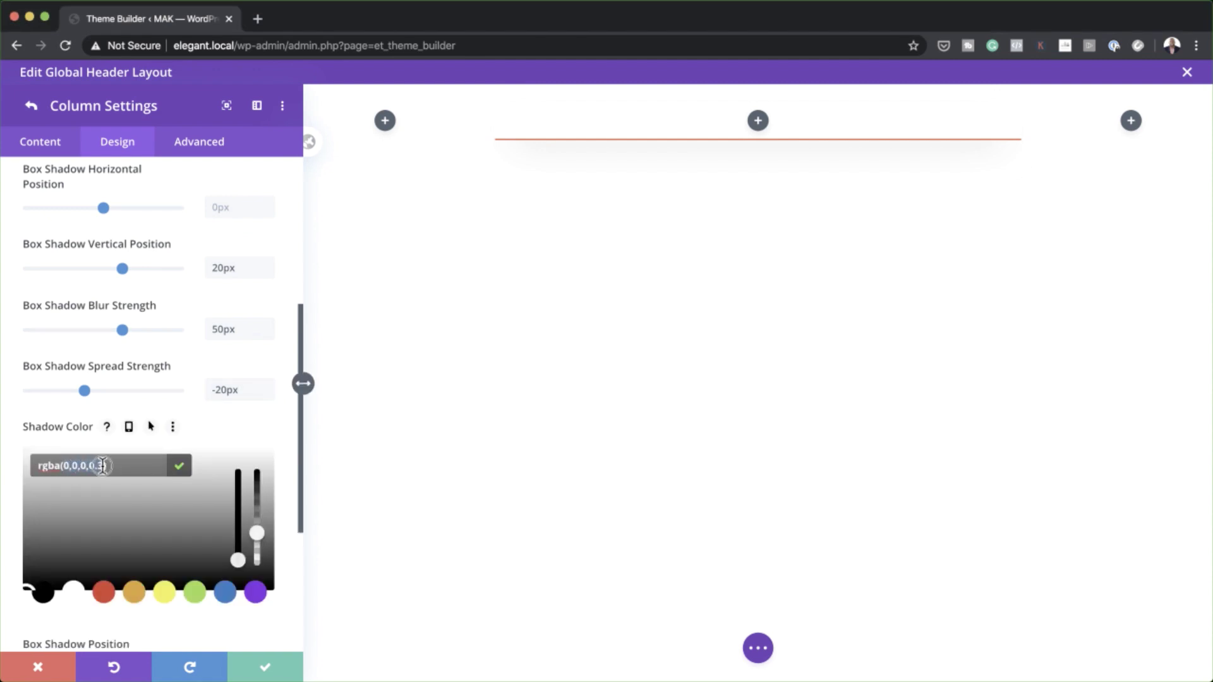
Save the column settings and add an Image module to the header's left column.
{"action": "left_click", "coordinate": [265, 667]}
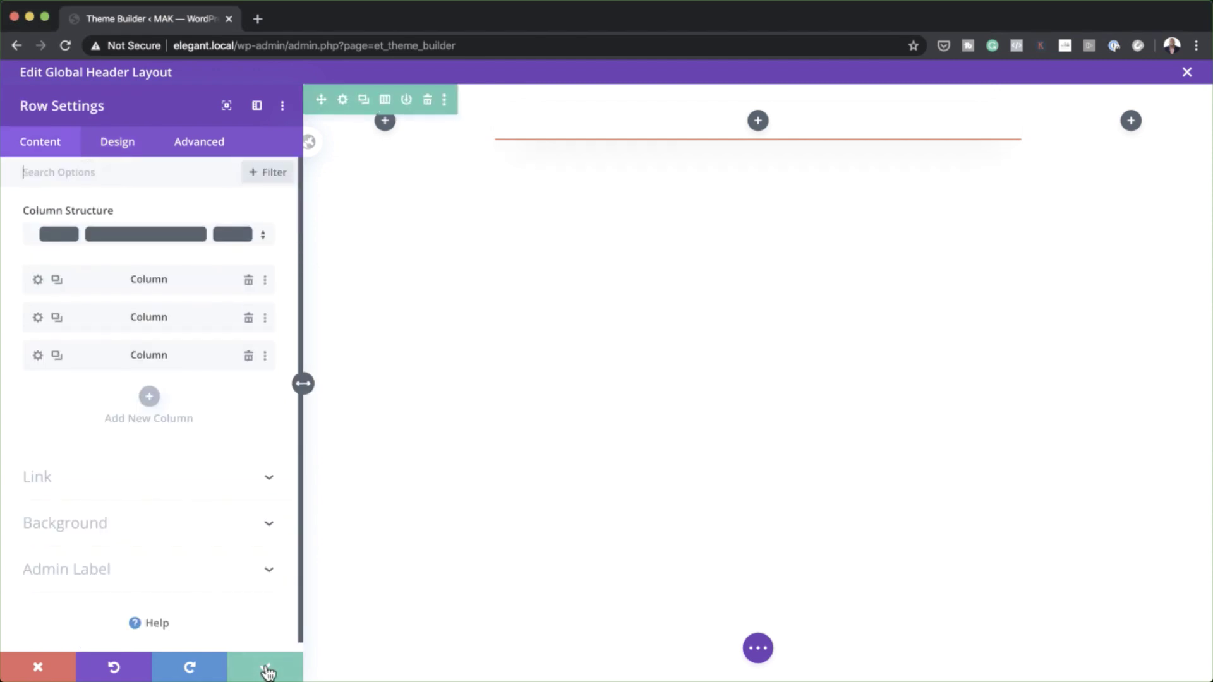
{"action": "left_click", "coordinate": [267, 669]}
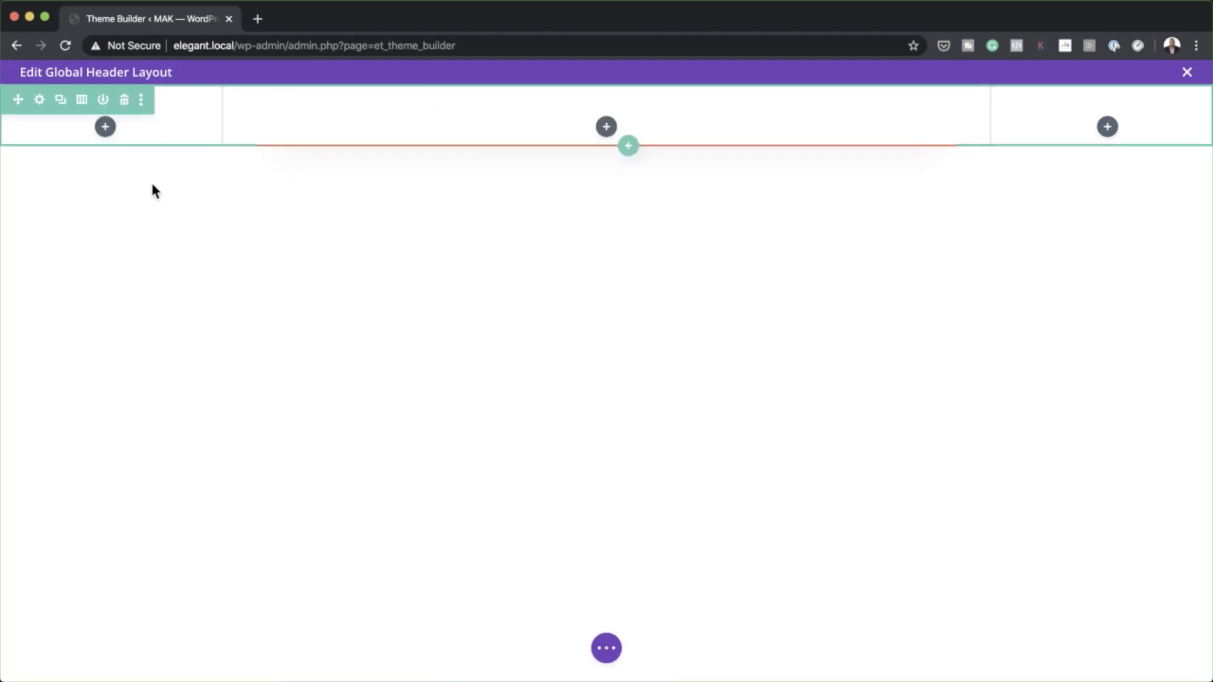
{"action": "left_click", "coordinate": [106, 128]}
{"action": "left_click", "coordinate": [209, 250]}
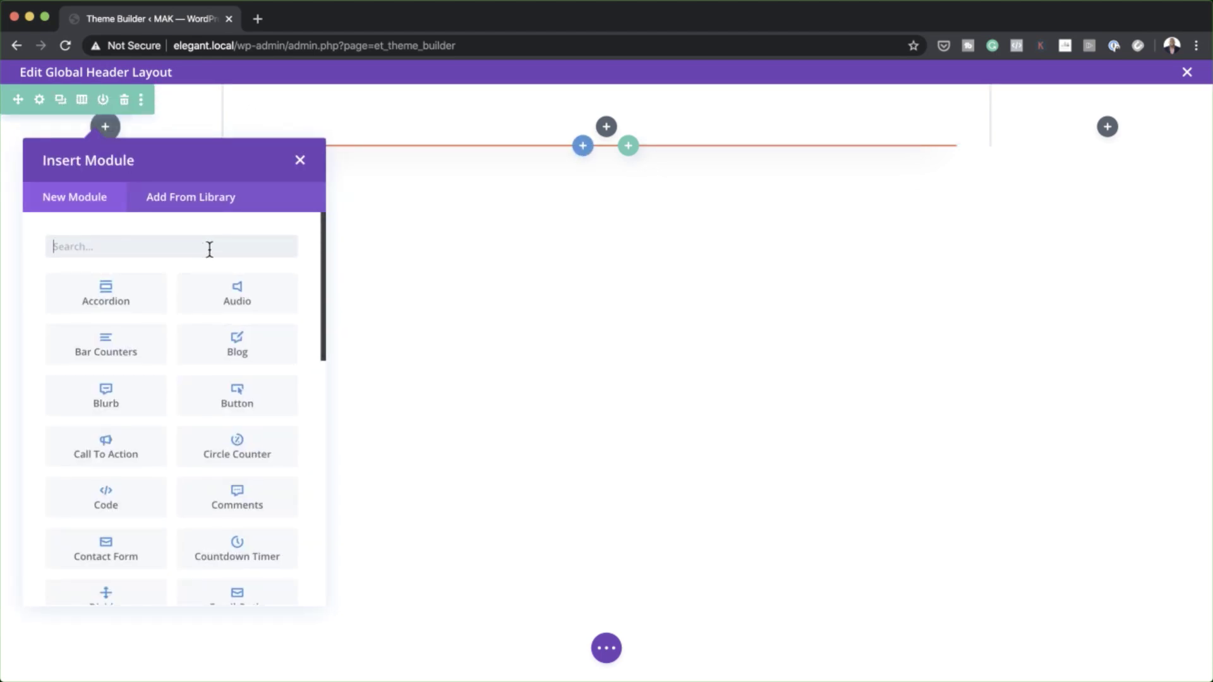
{"action": "type", "text": "image"}
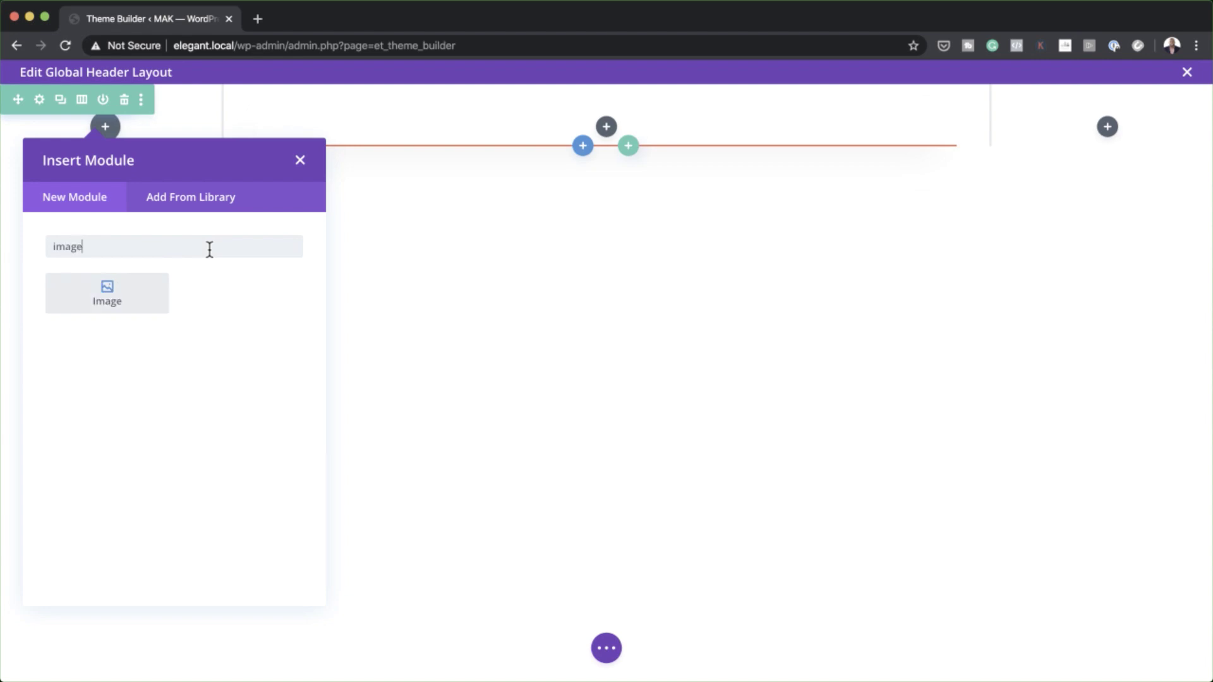
{"action": "left_click", "coordinate": [105, 301]}
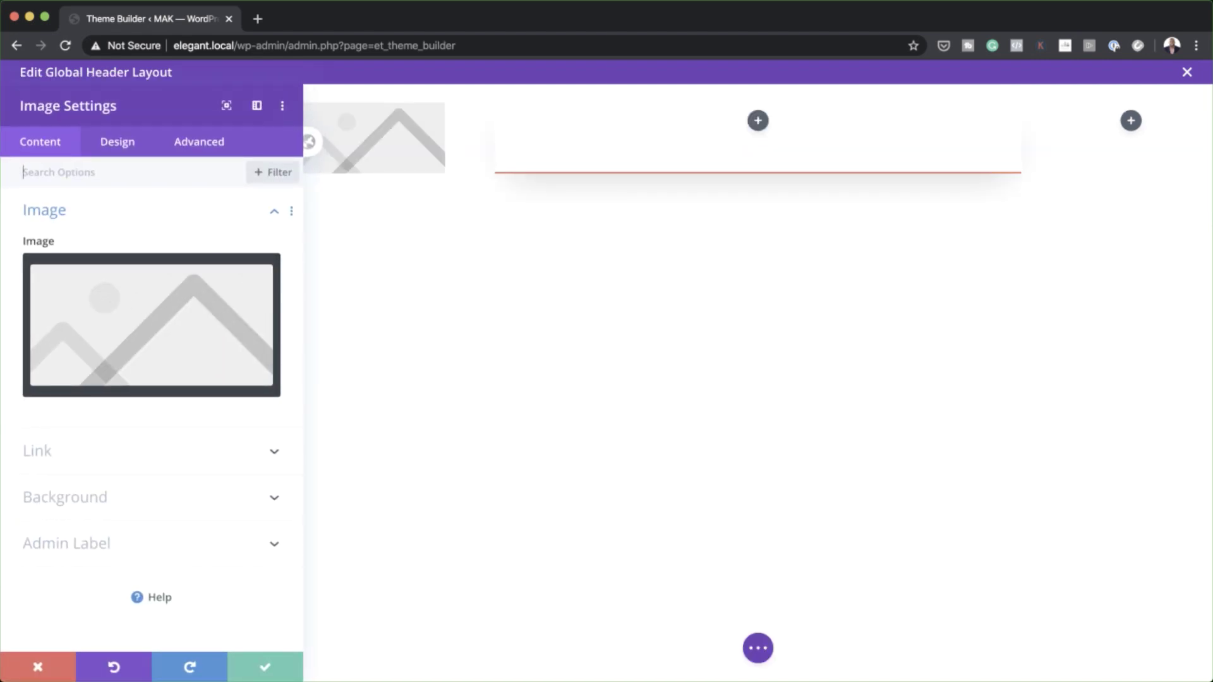
Choose x-logo_01-1.png from the media library as the image.
{"action": "left_click", "coordinate": [168, 320]}
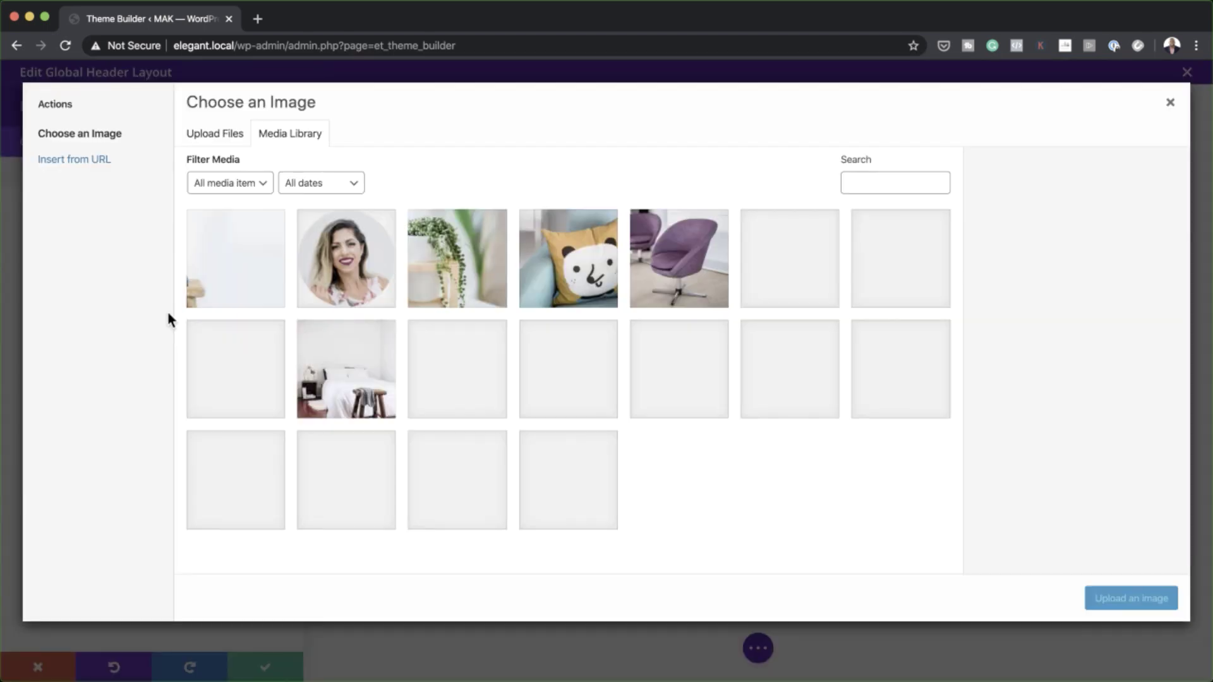
{"action": "left_click", "coordinate": [569, 484]}
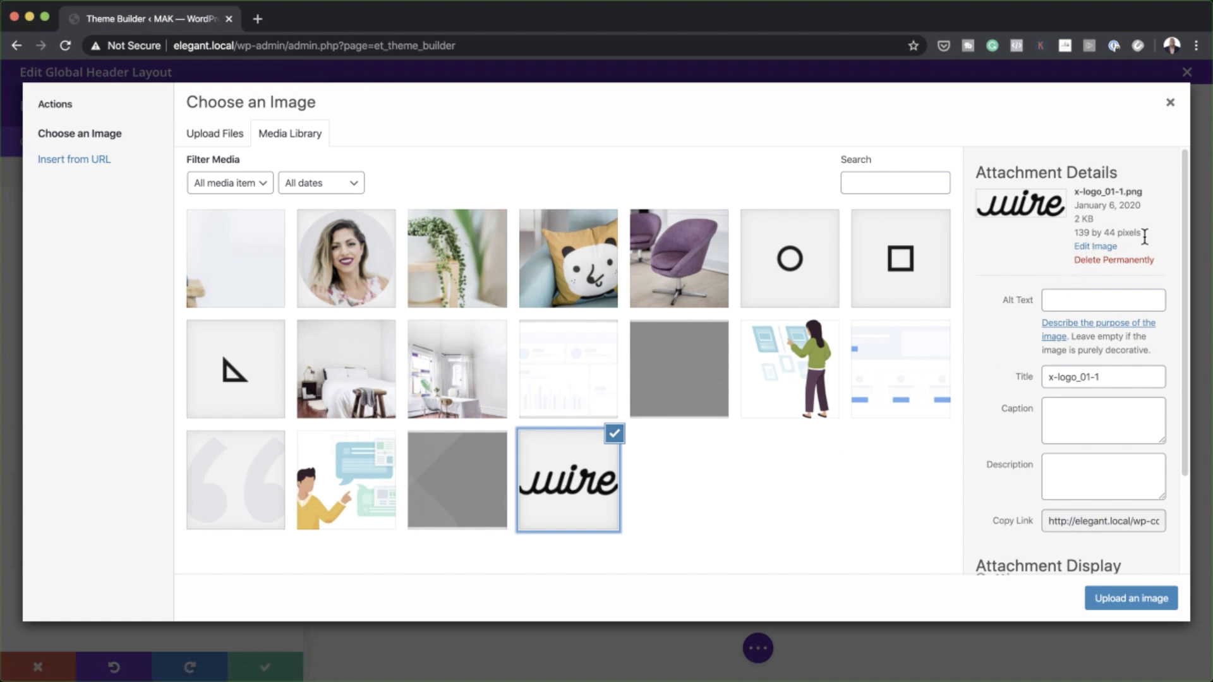
{"action": "left_click", "coordinate": [810, 531]}
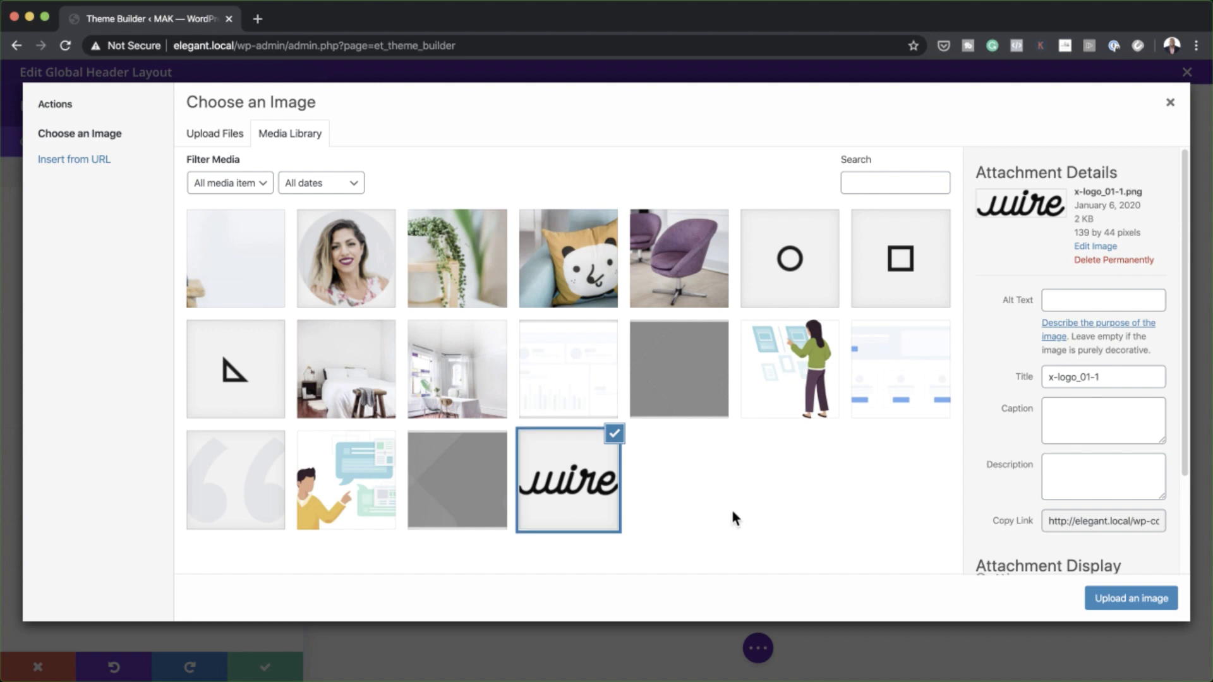
Insert the logo into the module and centre it within its column.
{"action": "left_click", "coordinate": [1141, 605]}
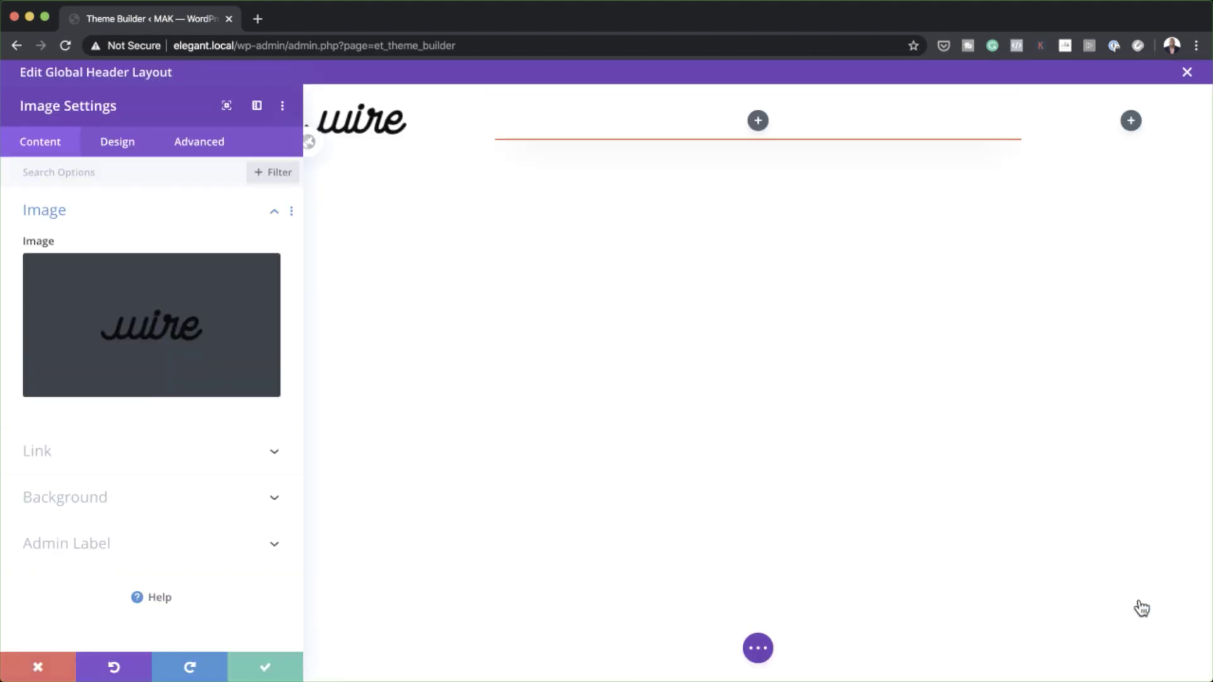
{"action": "left_click", "coordinate": [122, 152]}
{"action": "left_click", "coordinate": [108, 221]}
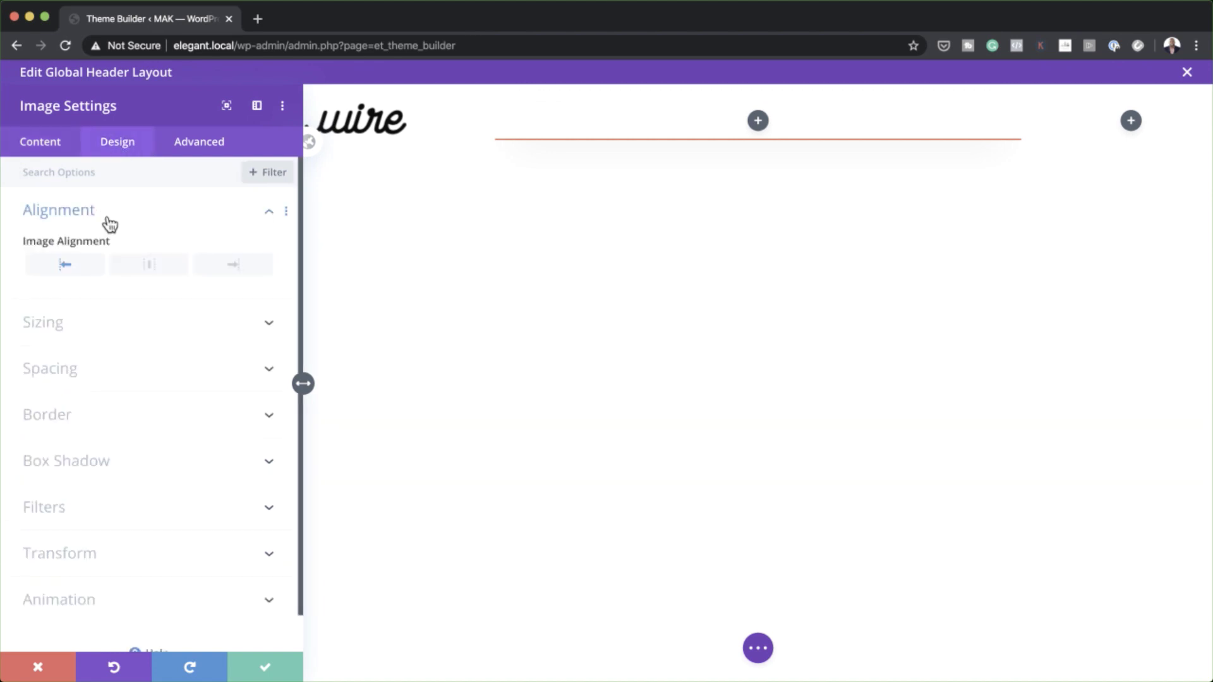
{"action": "left_click", "coordinate": [162, 272]}
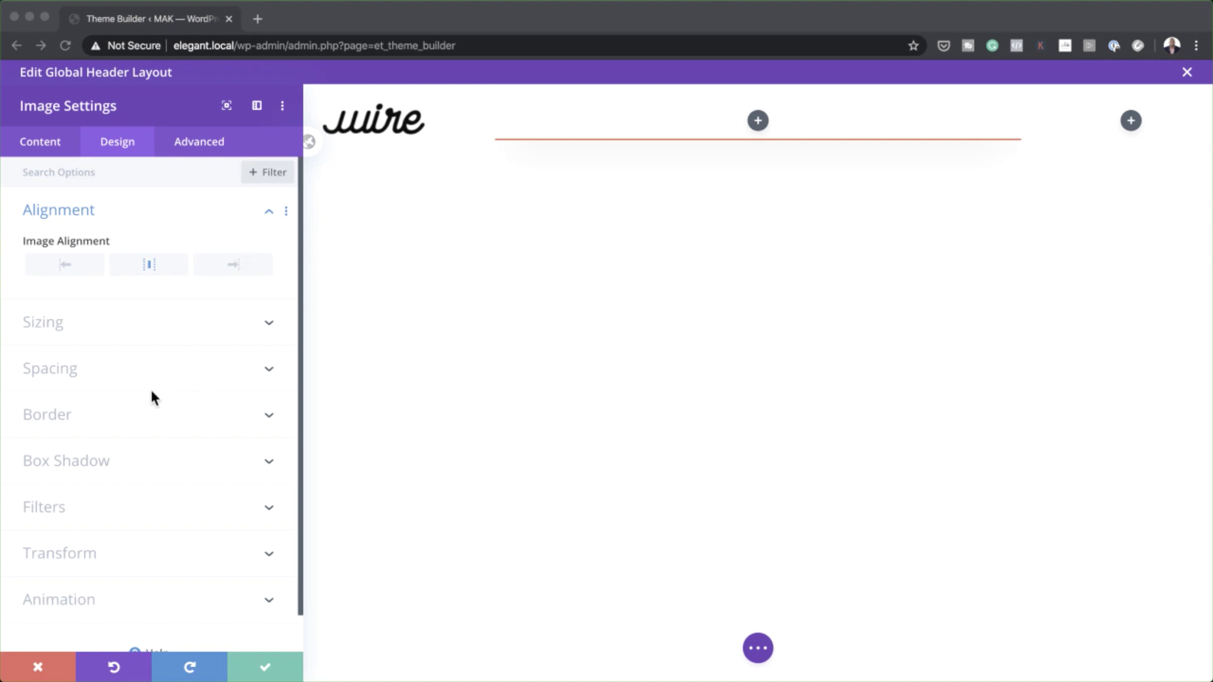
Set the logo width to 8vw and switch to its tablet width setting.
{"action": "left_click", "coordinate": [82, 326]}
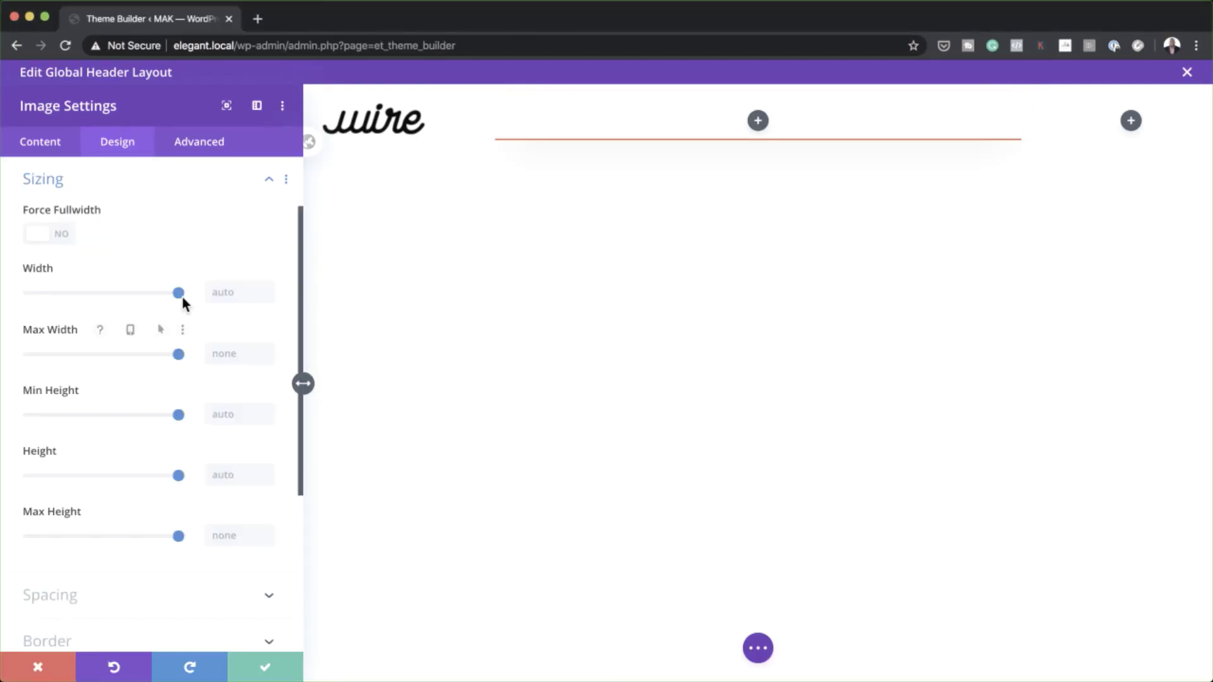
{"action": "left_click", "coordinate": [240, 292]}
{"action": "type", "text": "8vw"}
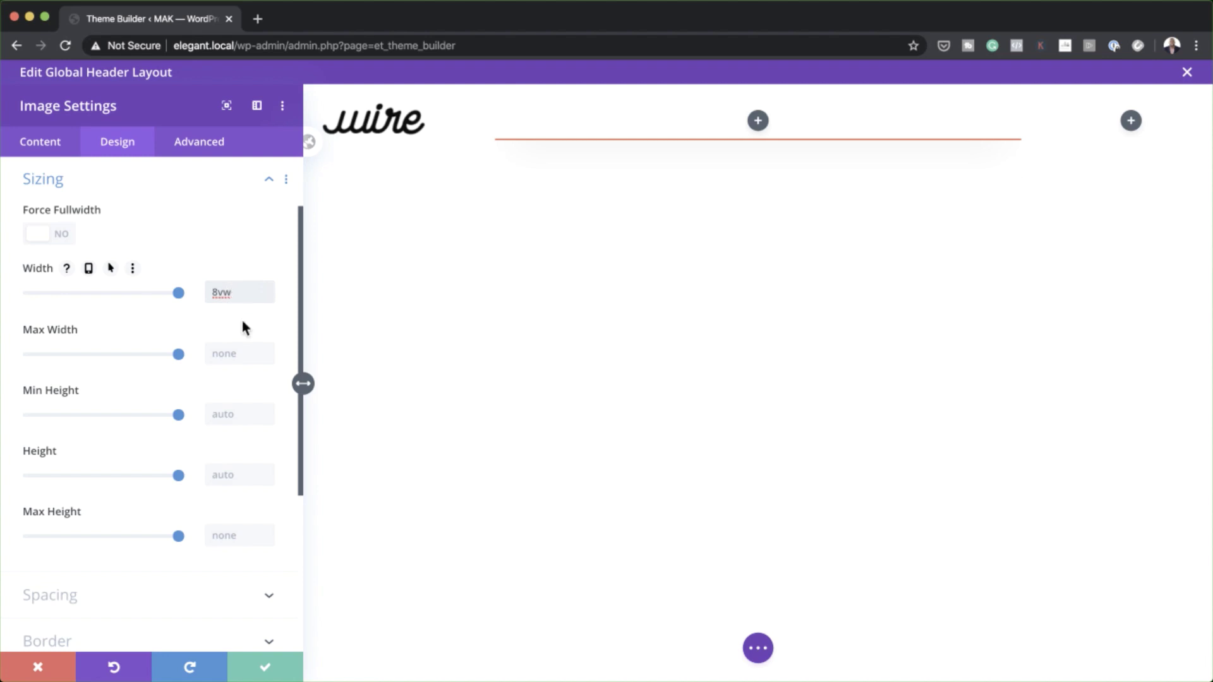
{"action": "left_click", "coordinate": [156, 254]}
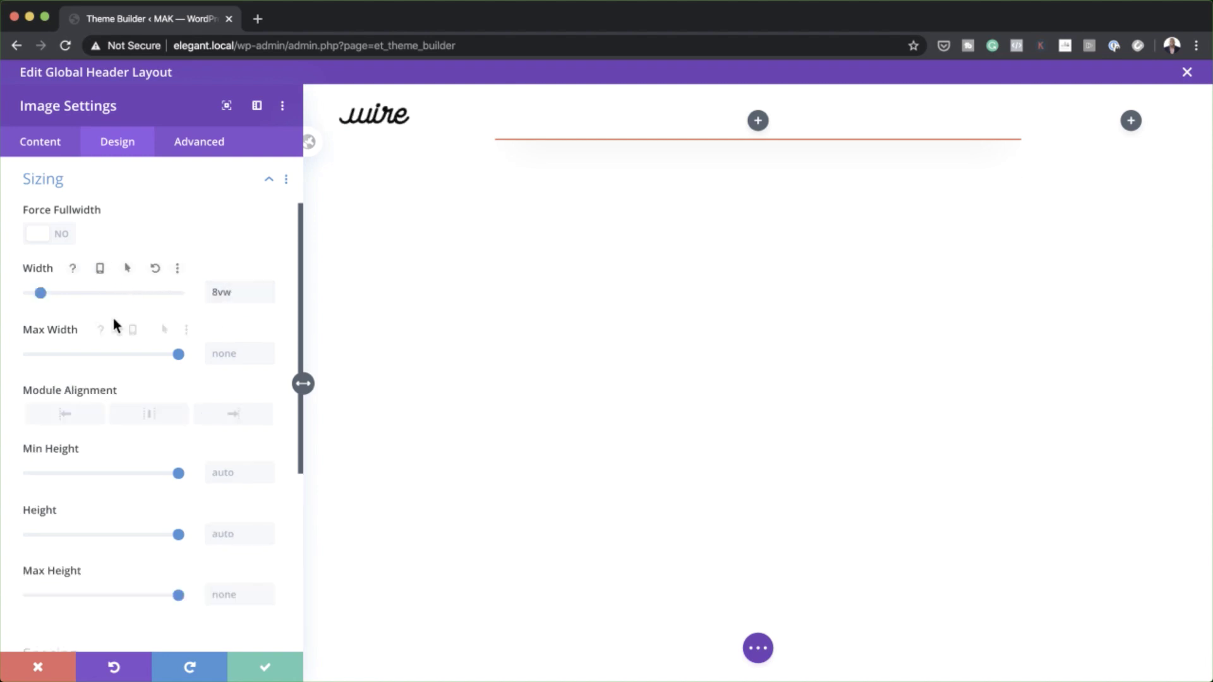
{"action": "mouse_move", "coordinate": [110, 271]}
{"action": "left_click", "coordinate": [90, 272]}
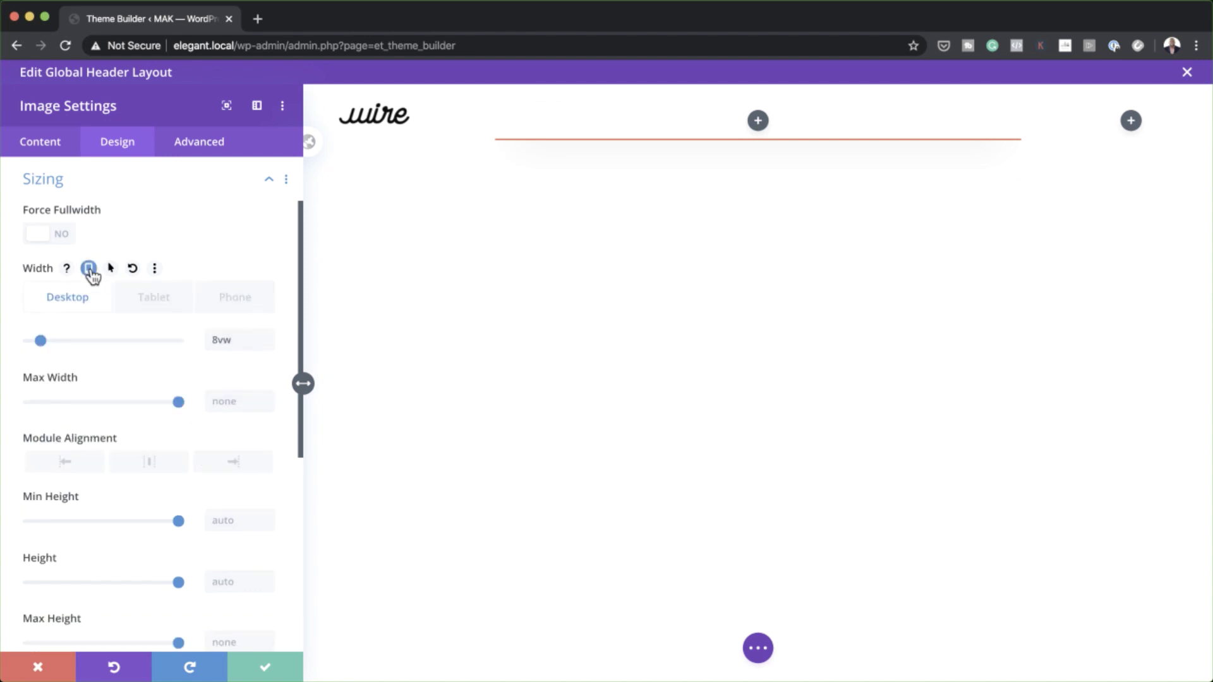
{"action": "left_click", "coordinate": [166, 306]}
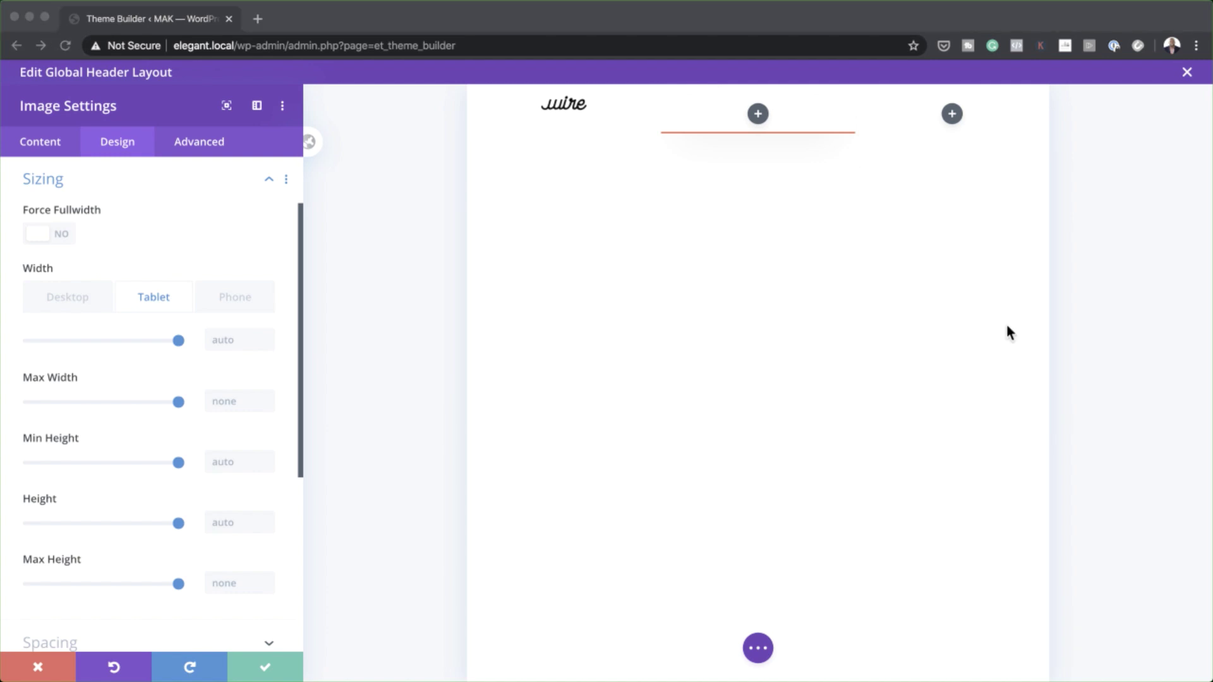
Set the logo width to 14vw for tablets and 21vw for phones, keeping desktop at 8vw.
{"action": "left_click", "coordinate": [220, 341]}
{"action": "type", "text": "11vw"}
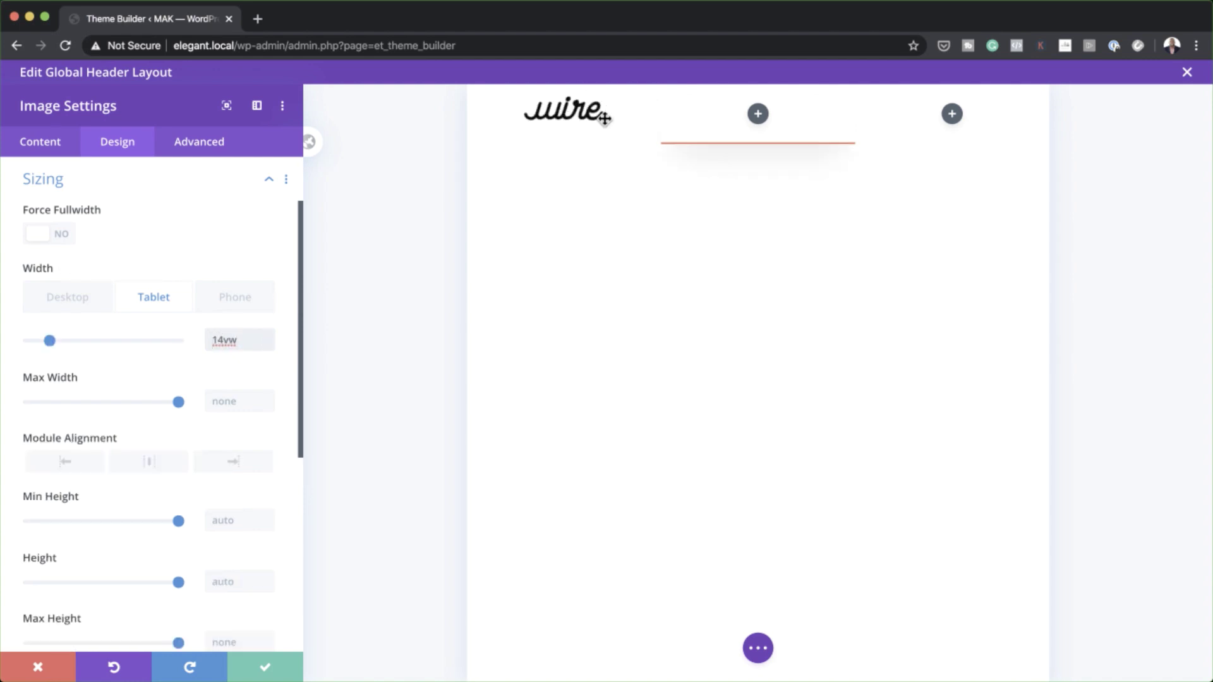
{"action": "key", "text": "super+Tab"}
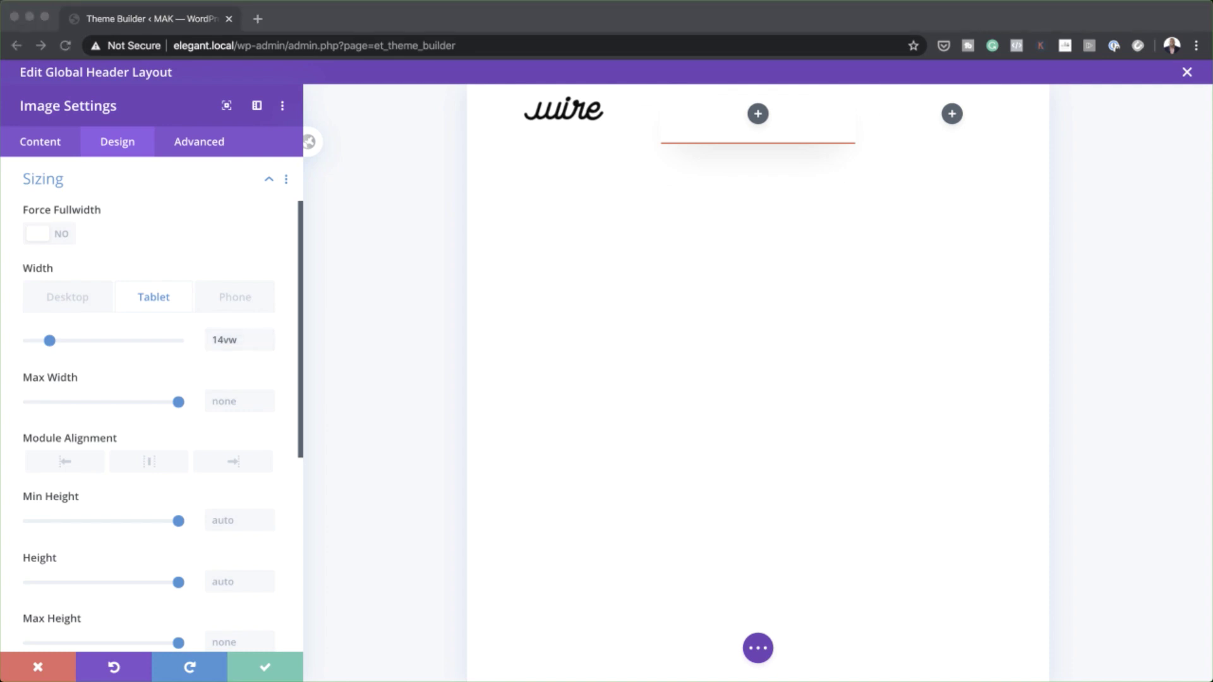
{"action": "key", "text": "super+Tab"}
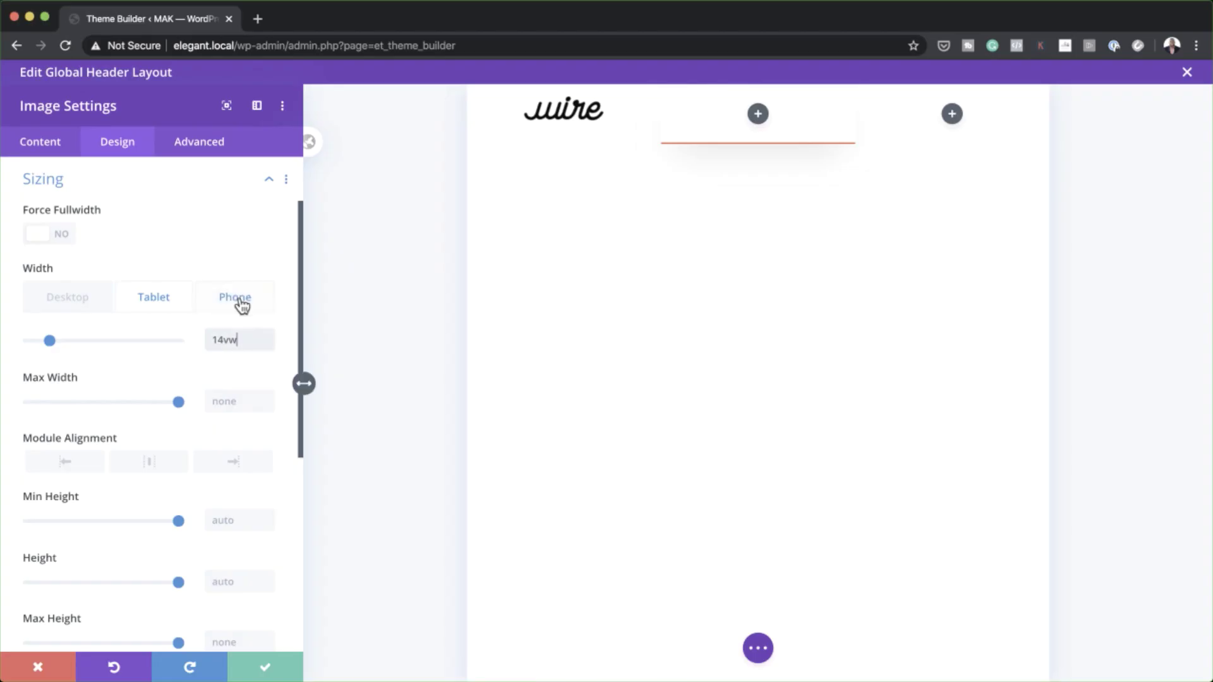
{"action": "left_click", "coordinate": [248, 302]}
{"action": "left_click", "coordinate": [227, 340]}
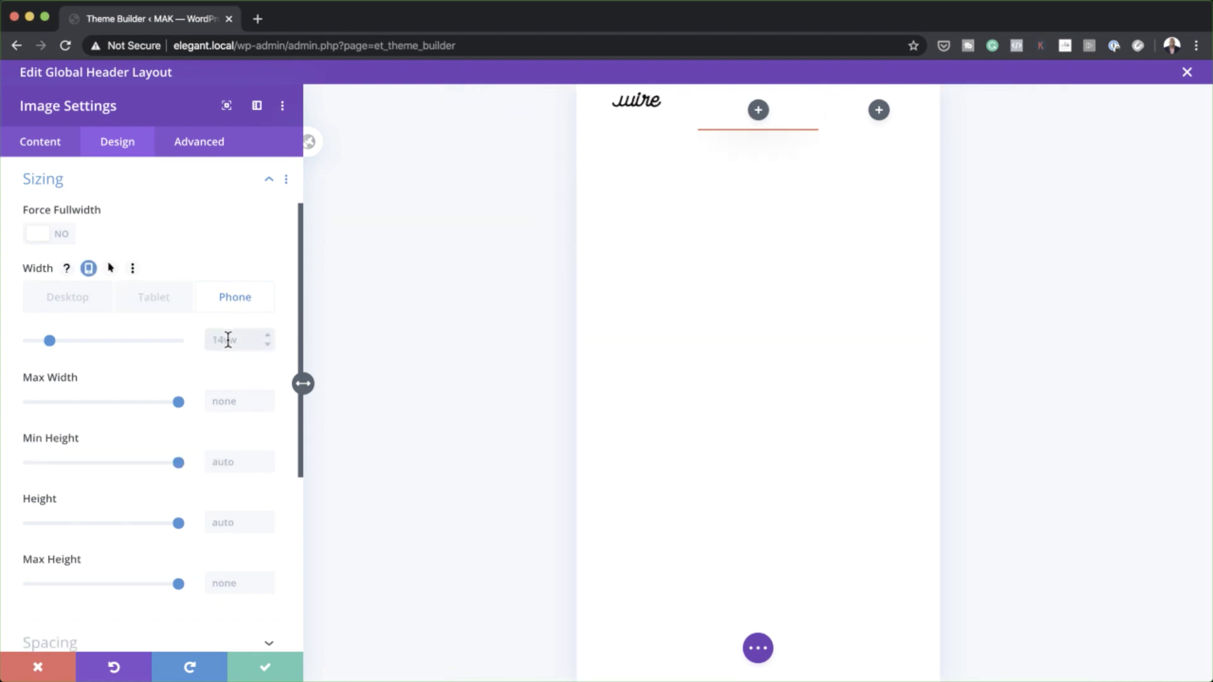
{"action": "type", "text": "21vw"}
{"action": "left_click", "coordinate": [74, 302]}
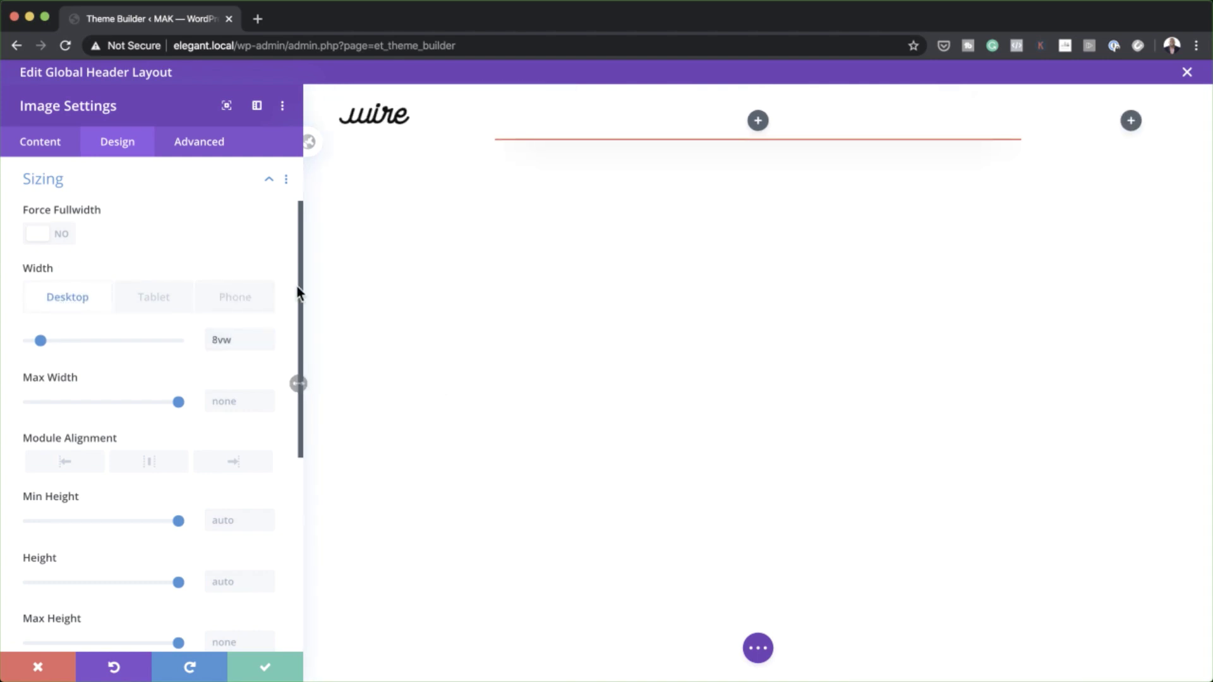
Save the logo settings and insert a Menu module into the header's middle column.
{"action": "left_click", "coordinate": [270, 670]}
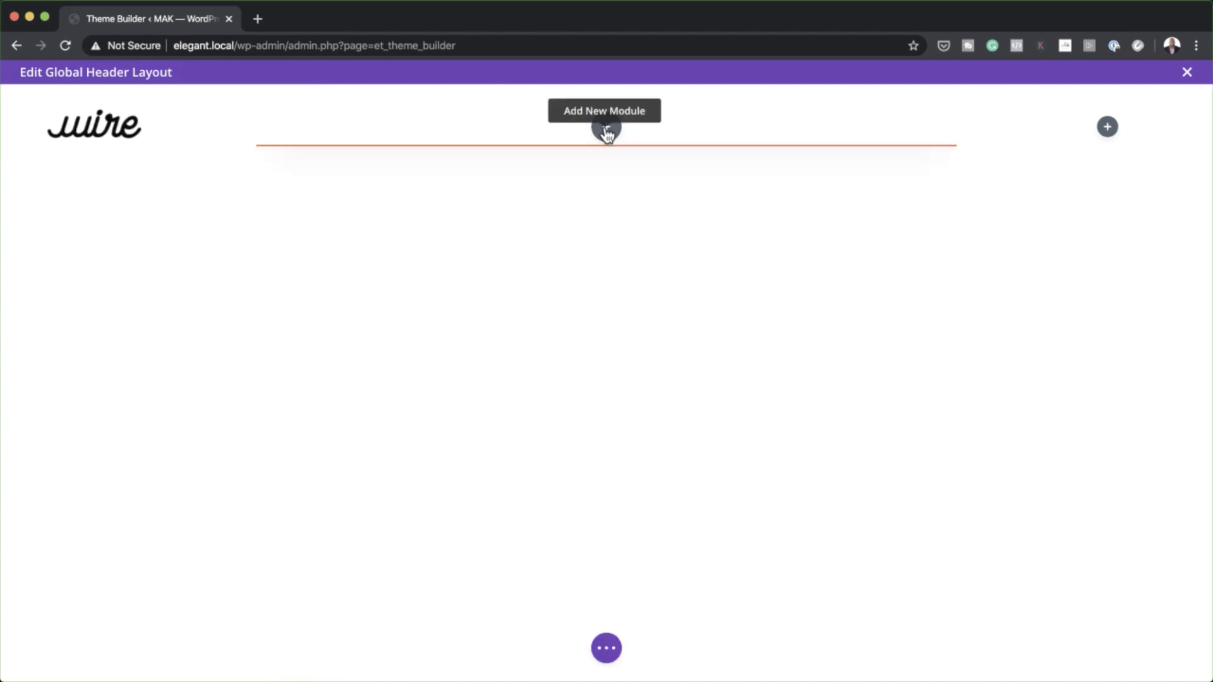
{"action": "left_click", "coordinate": [607, 133]}
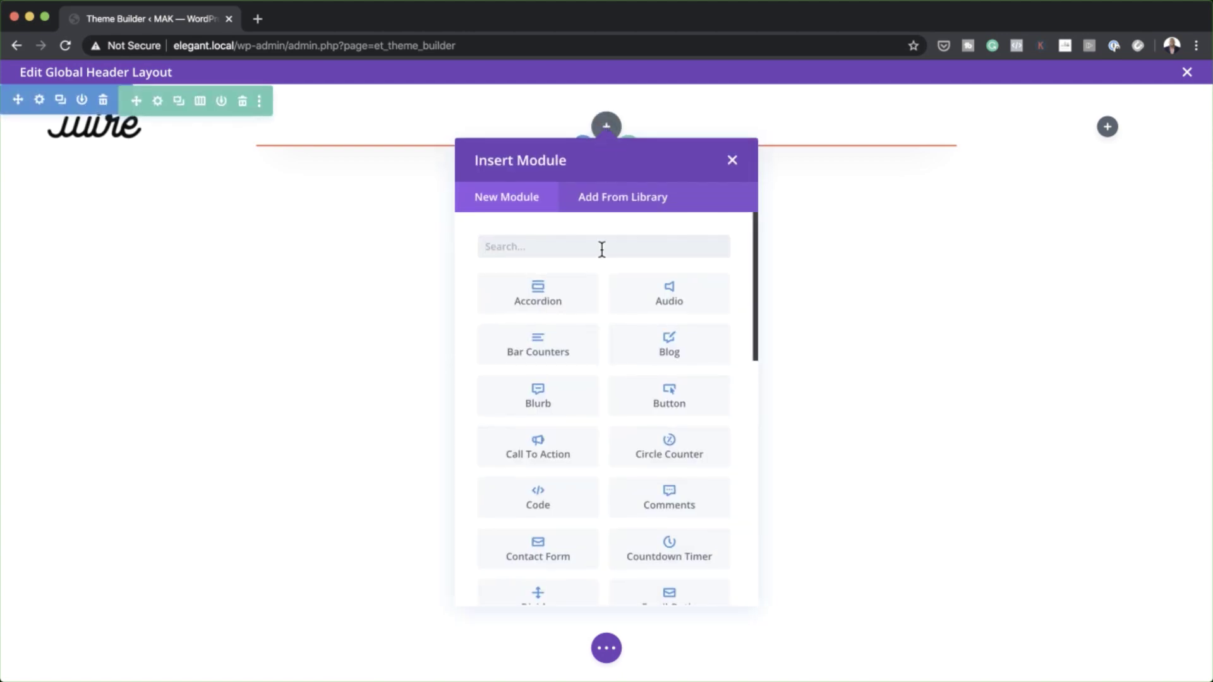
{"action": "type", "text": "menu"}
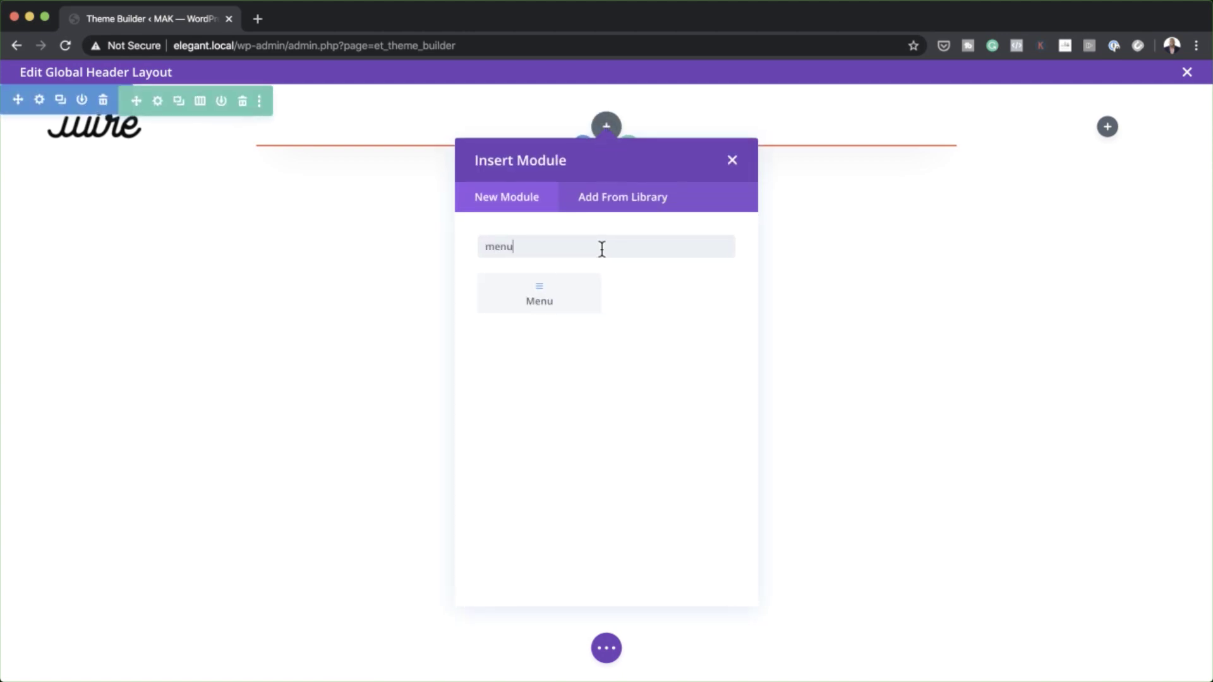
{"action": "left_click", "coordinate": [560, 281]}
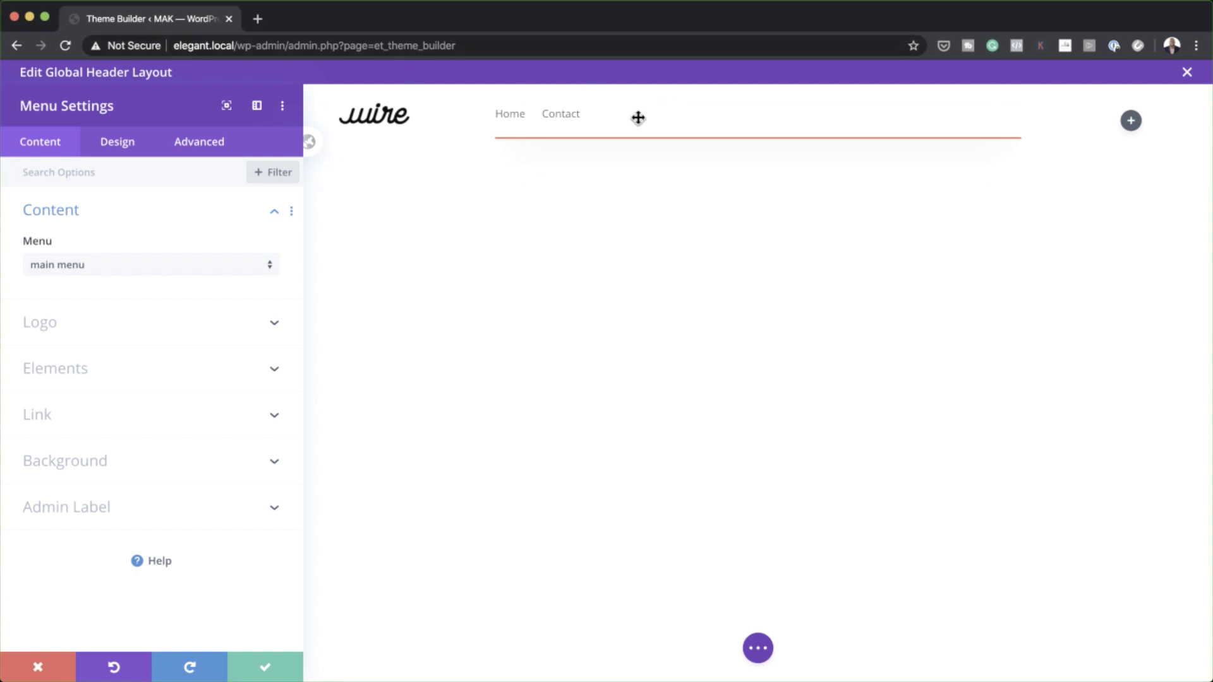
Keep 'main menu' as the displayed menu and give the Menu module a transparent background.
{"action": "left_click", "coordinate": [120, 265]}
{"action": "left_click", "coordinate": [120, 279]}
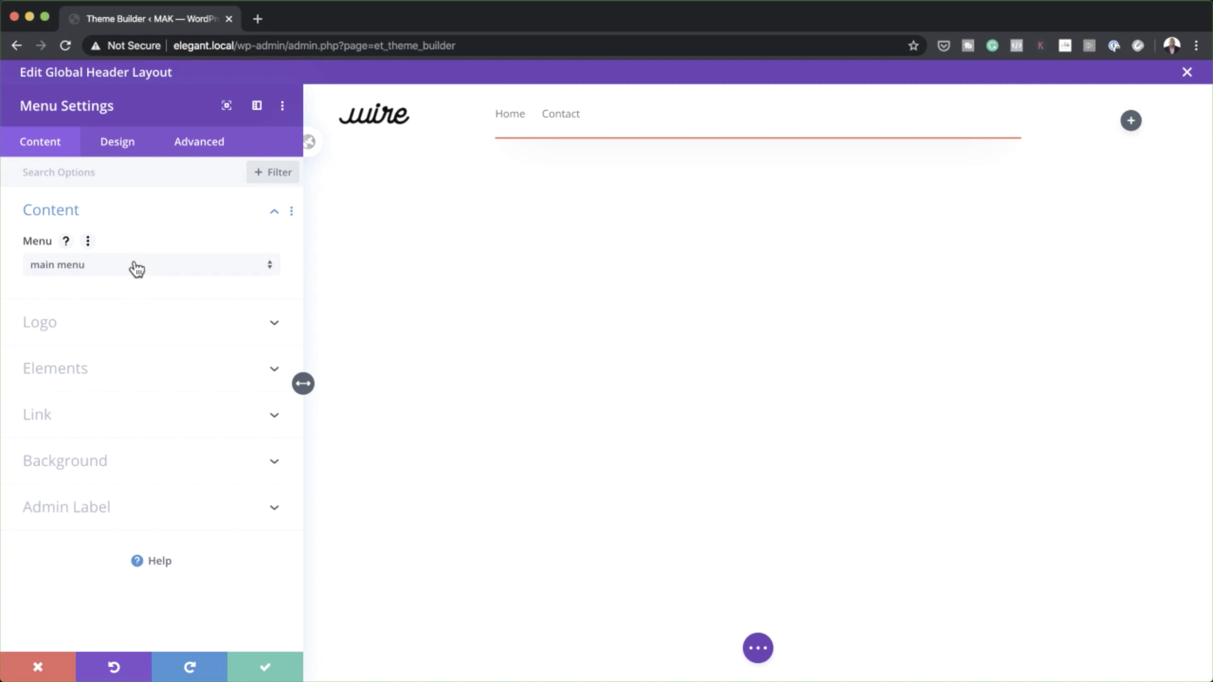
{"action": "left_click", "coordinate": [105, 465]}
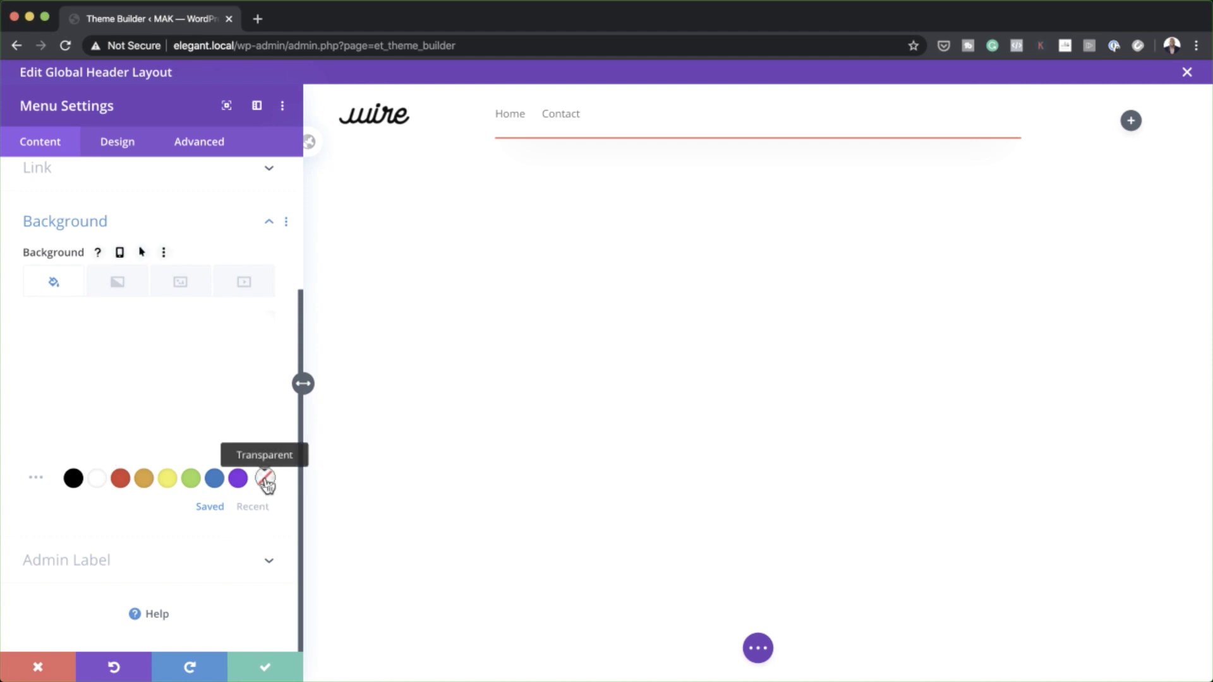
{"action": "left_click", "coordinate": [265, 479]}
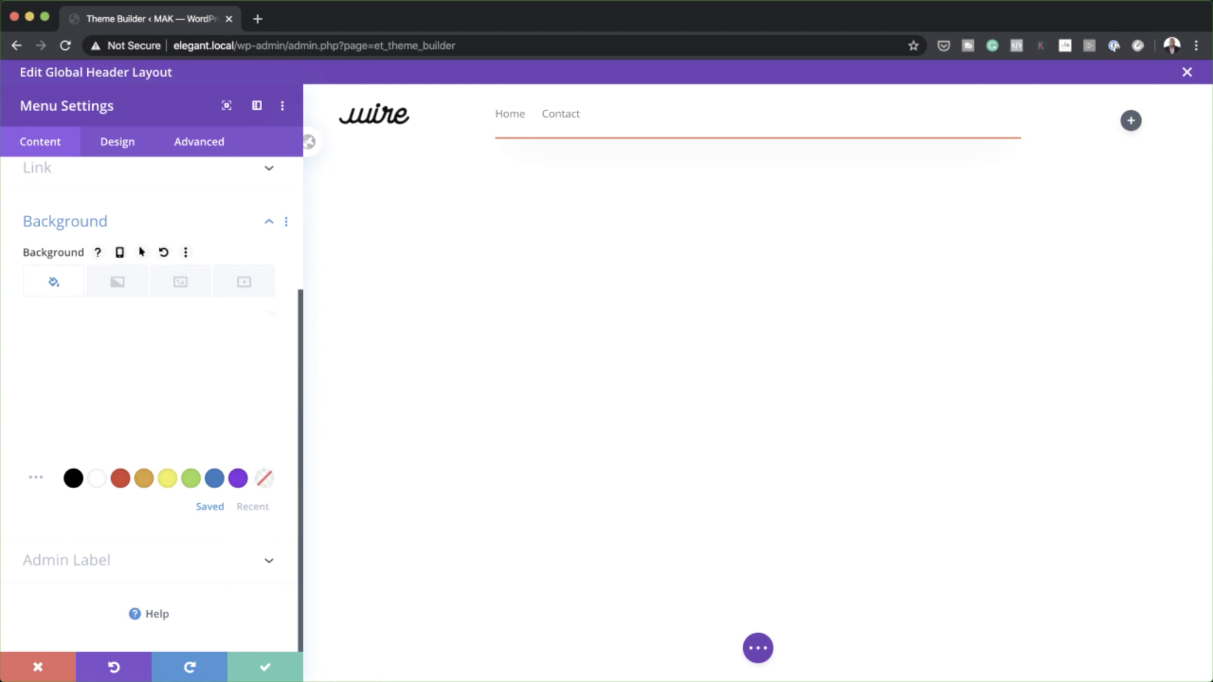
{"action": "left_click", "coordinate": [128, 149]}
Set the menu's layout style to Centered.
{"action": "left_click", "coordinate": [80, 218]}
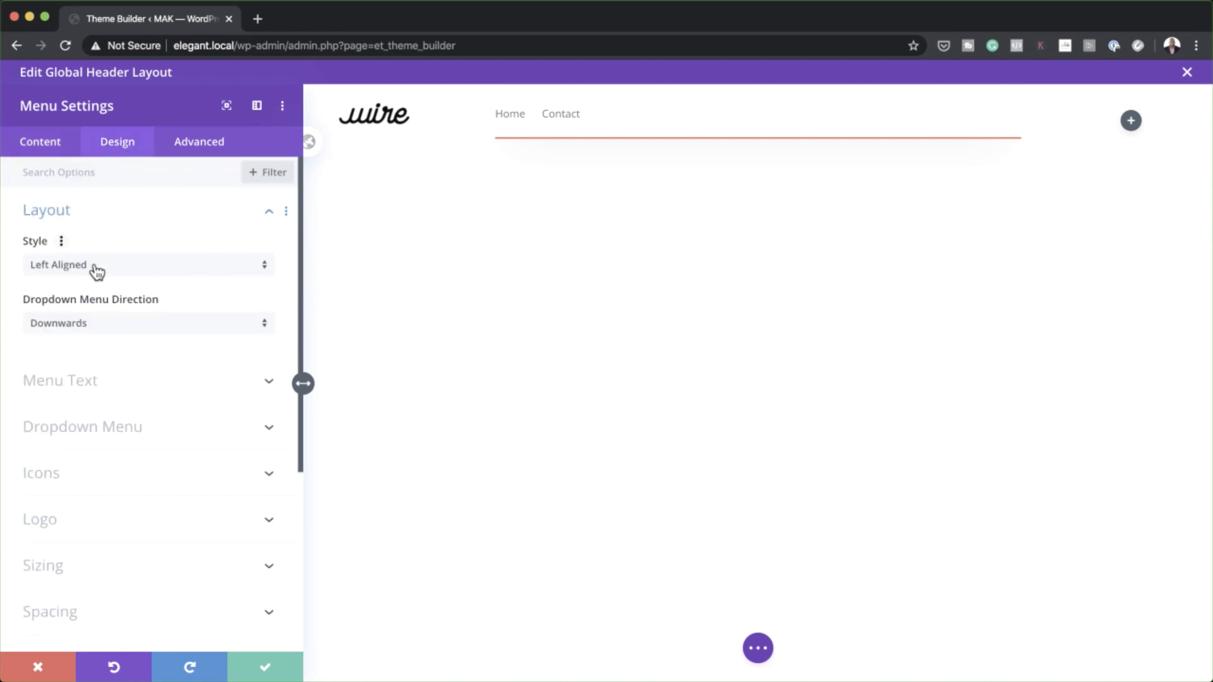
{"action": "left_click", "coordinate": [131, 273]}
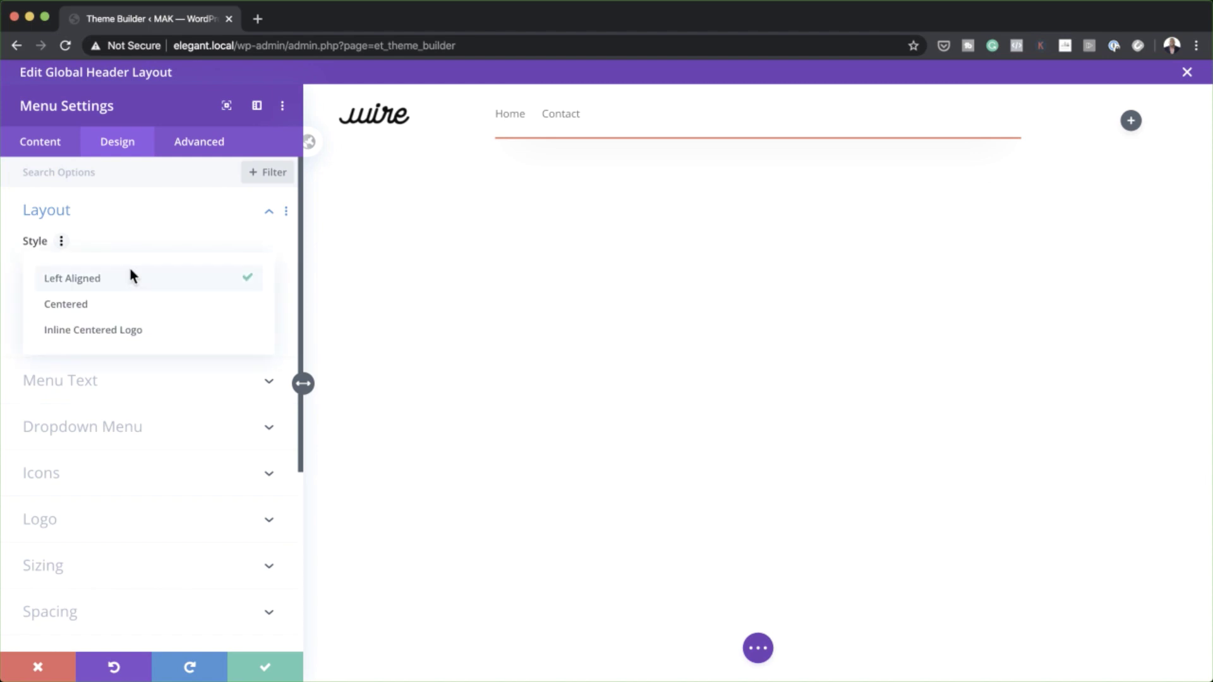
{"action": "left_click", "coordinate": [114, 309]}
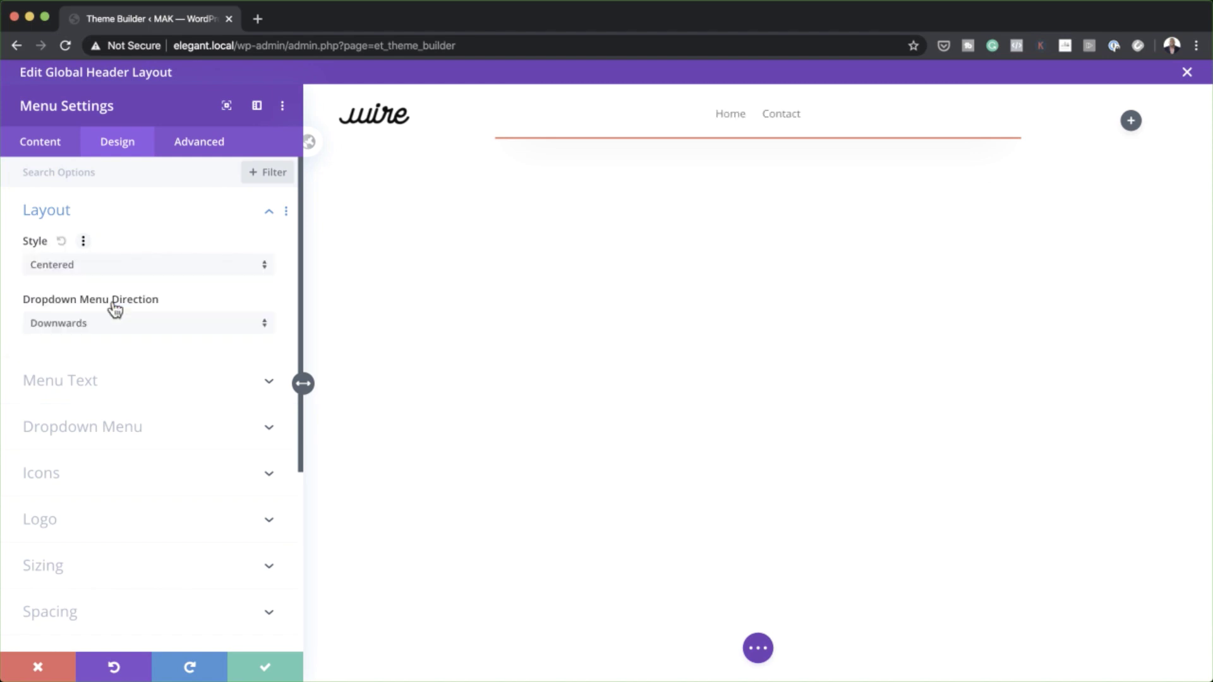
Set the menu text font to Muli and the active link colour to grey #6f6666.
{"action": "left_click", "coordinate": [90, 382]}
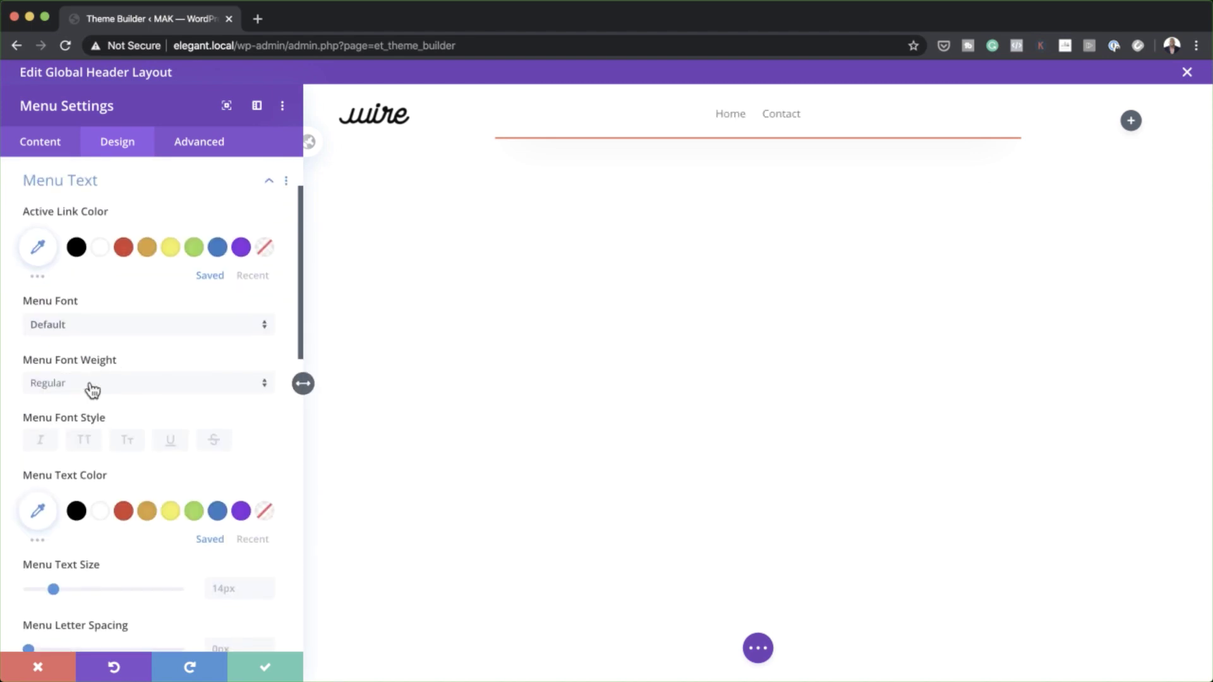
{"action": "left_click", "coordinate": [98, 330]}
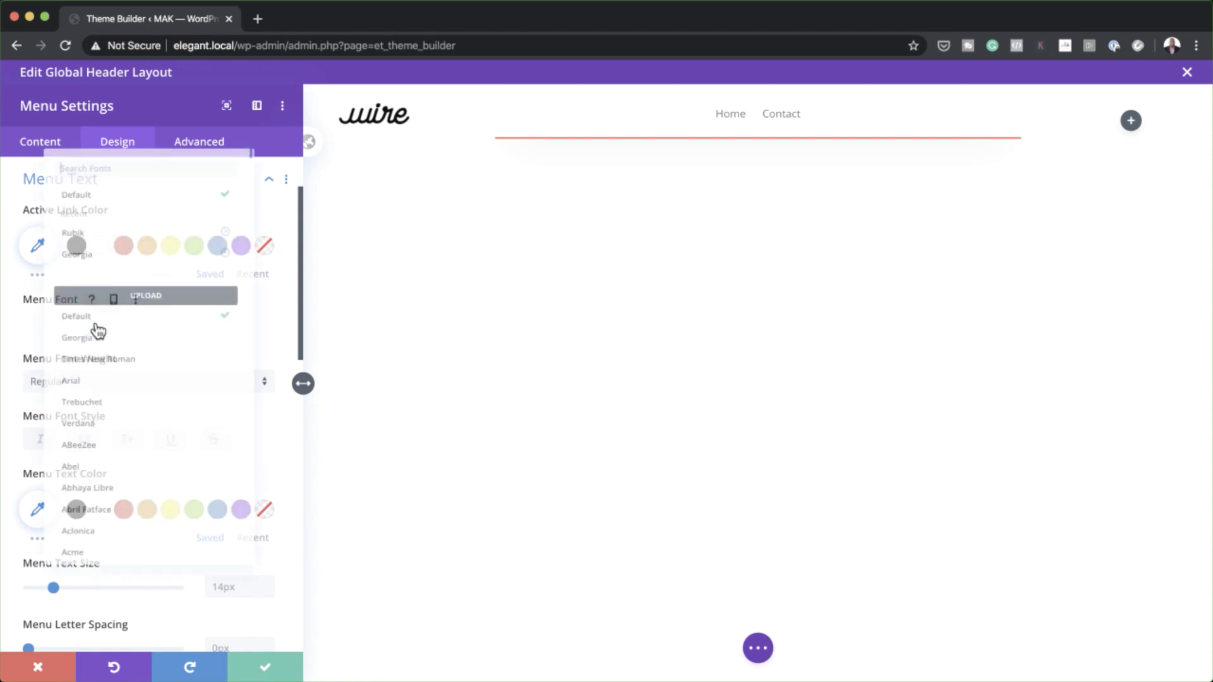
{"action": "type", "text": "Muli"}
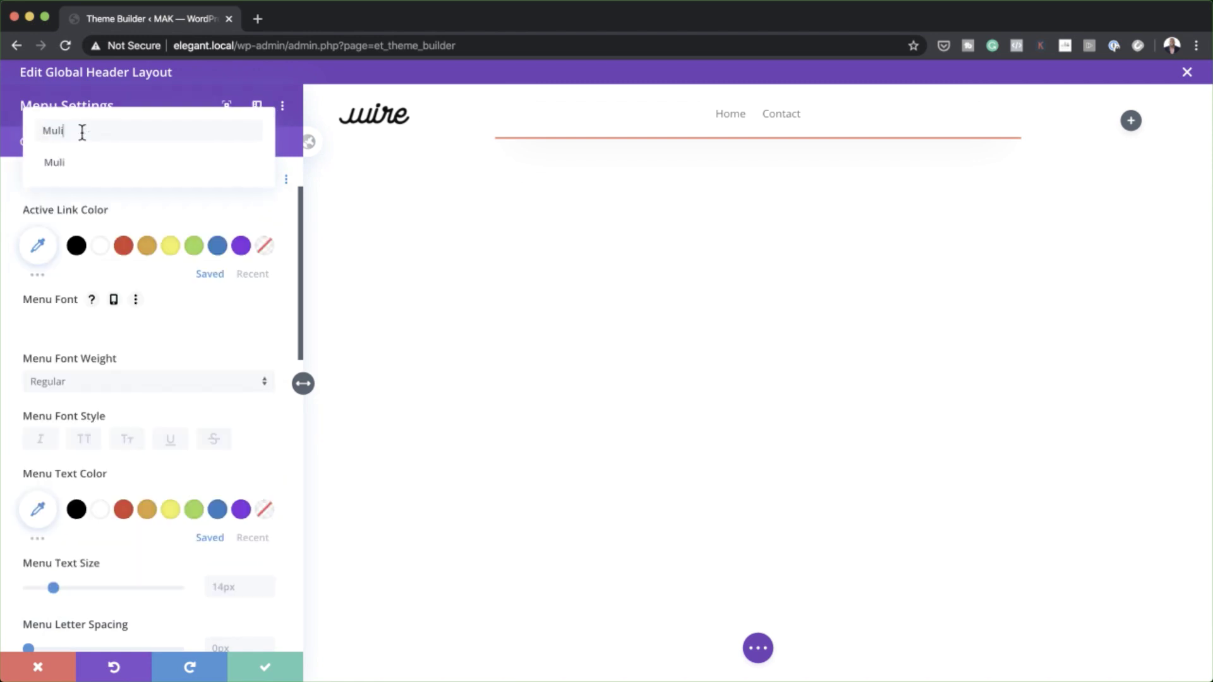
{"action": "left_click", "coordinate": [112, 166]}
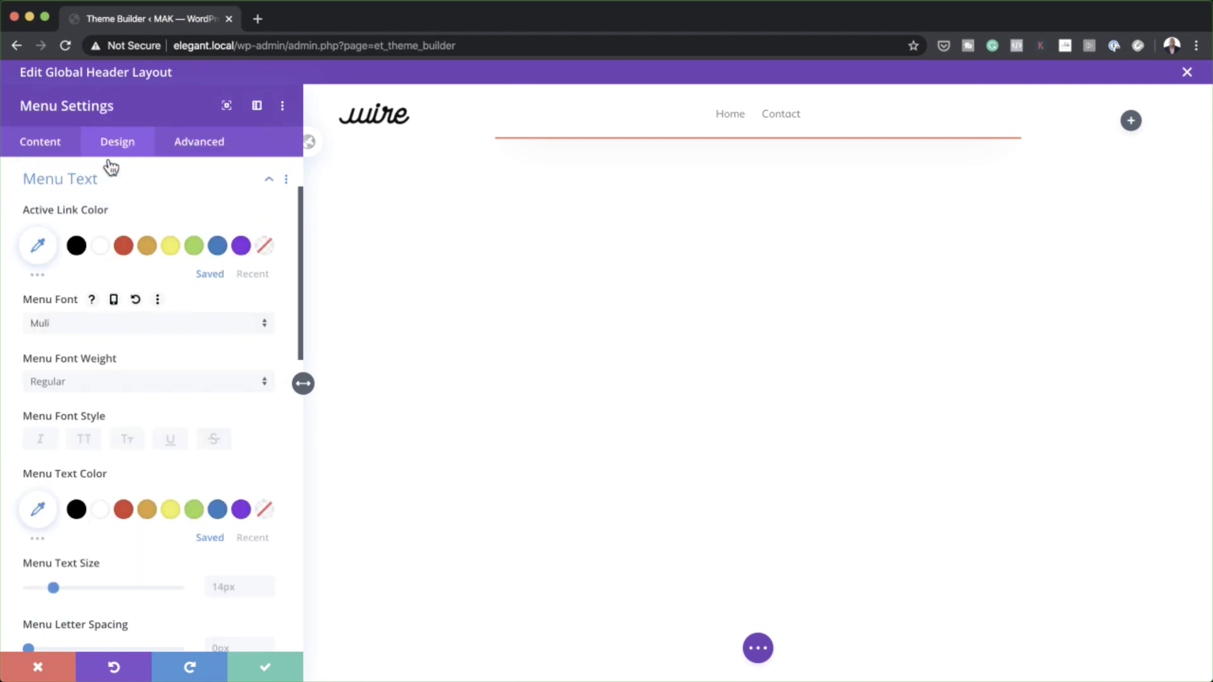
{"action": "left_click", "coordinate": [35, 247]}
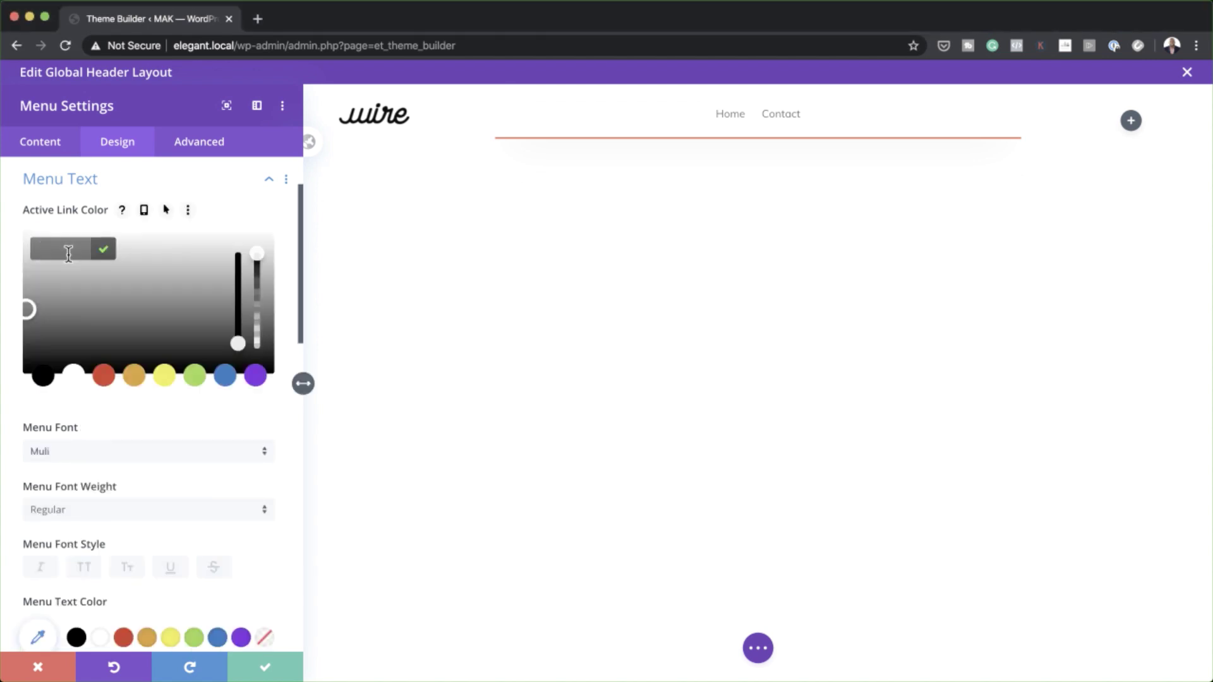
{"action": "left_click", "coordinate": [252, 209]}
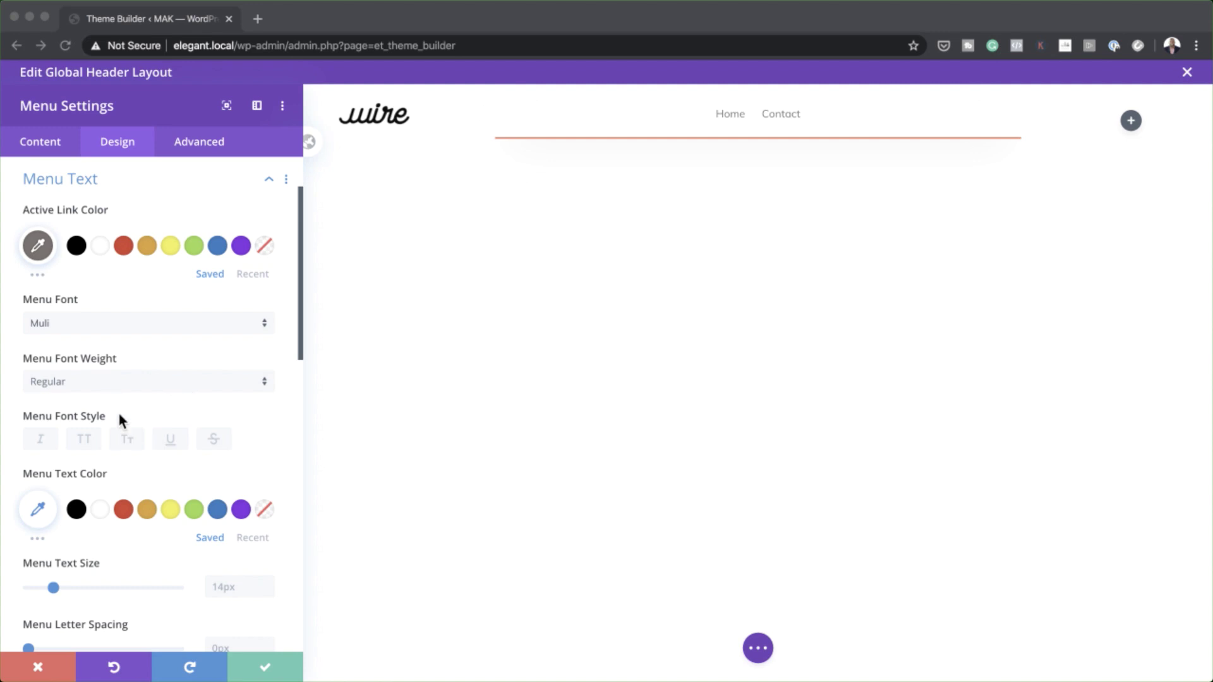
Make the menu text size 1vw on desktop, 2vw on tablet and 3vw on phone.
{"action": "scroll", "coordinate": [255, 483], "scroll_direction": "down", "scroll_amount": 2}
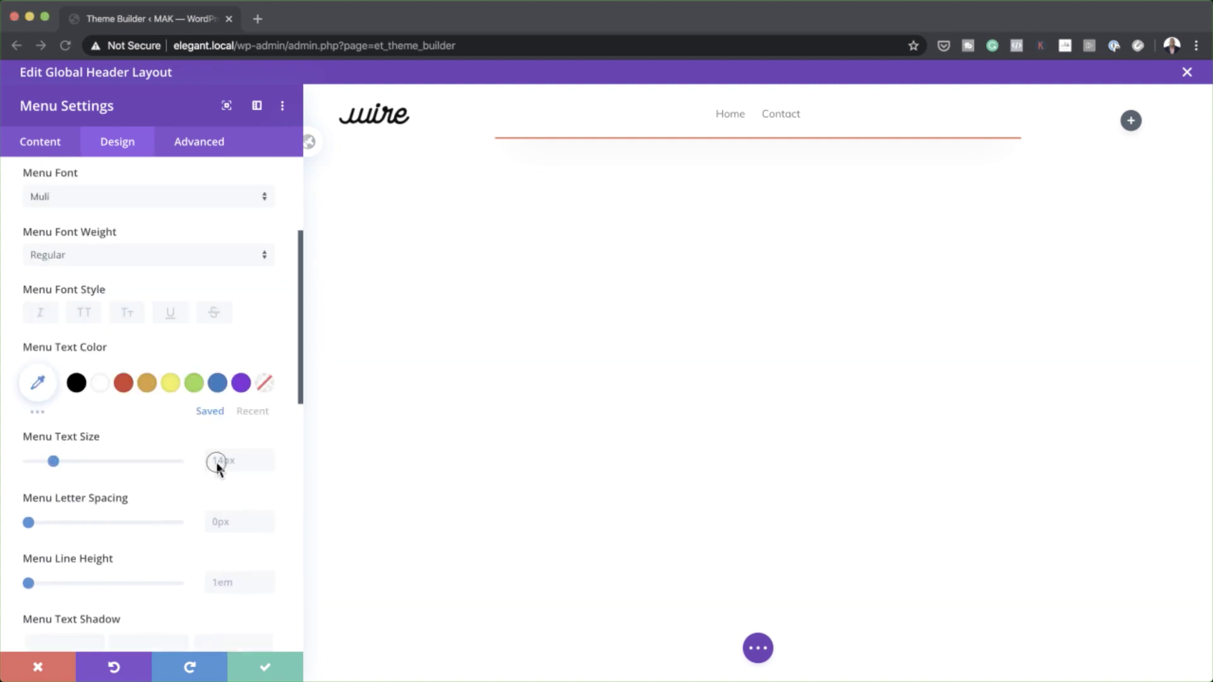
{"action": "double_click", "coordinate": [218, 460]}
{"action": "type", "text": "1vw"}
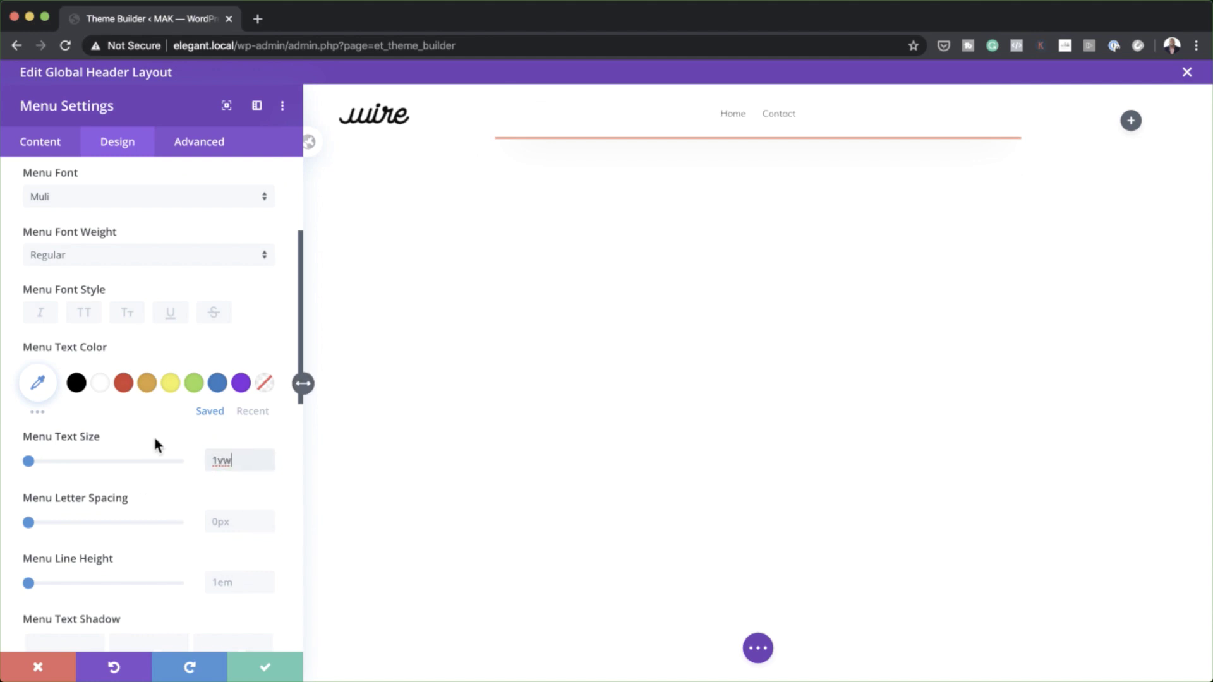
{"action": "left_click", "coordinate": [135, 437]}
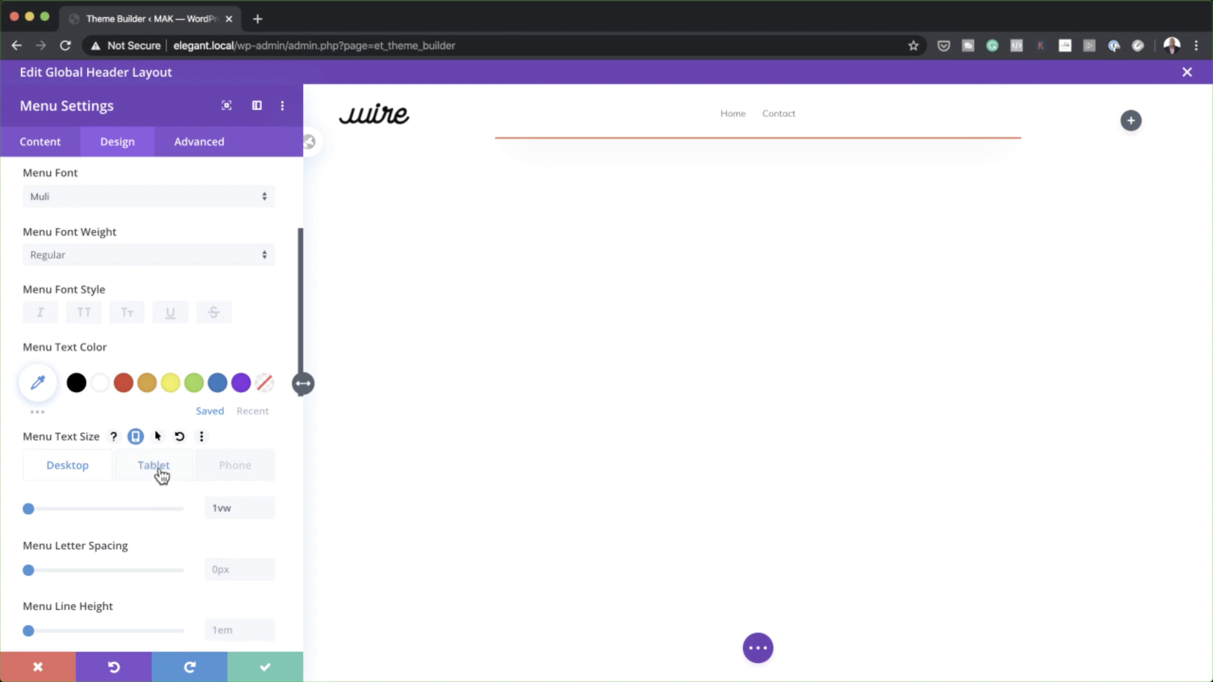
{"action": "left_click", "coordinate": [159, 471]}
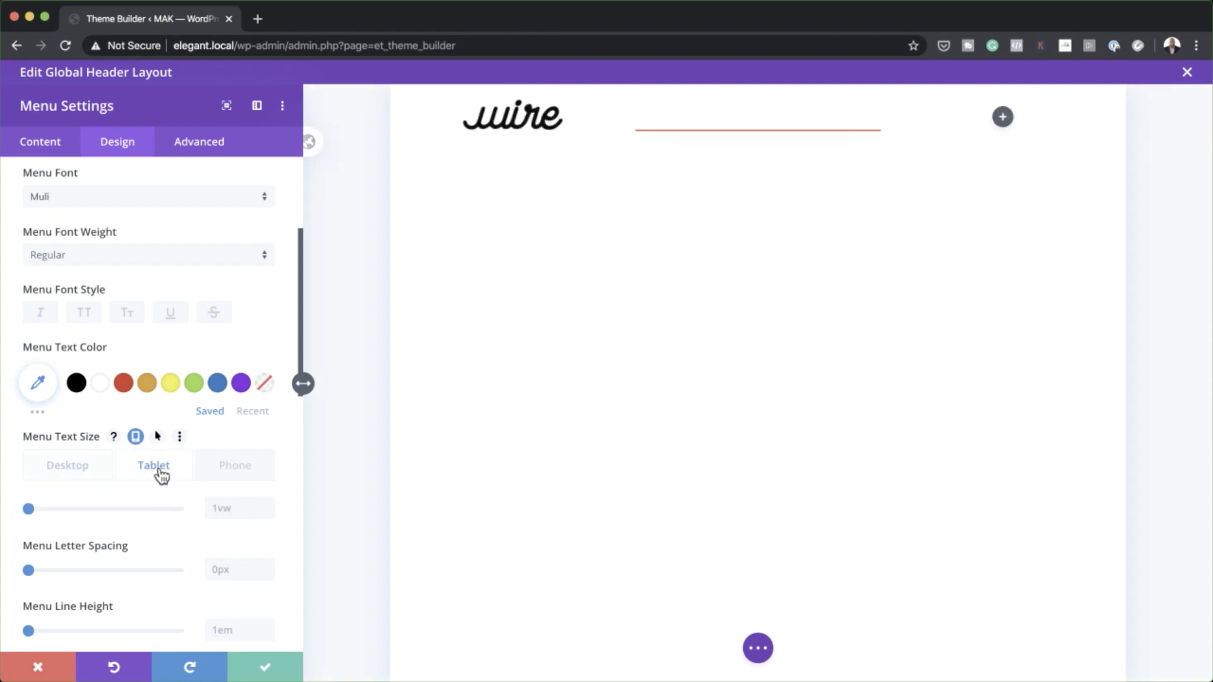
{"action": "left_click", "coordinate": [228, 508]}
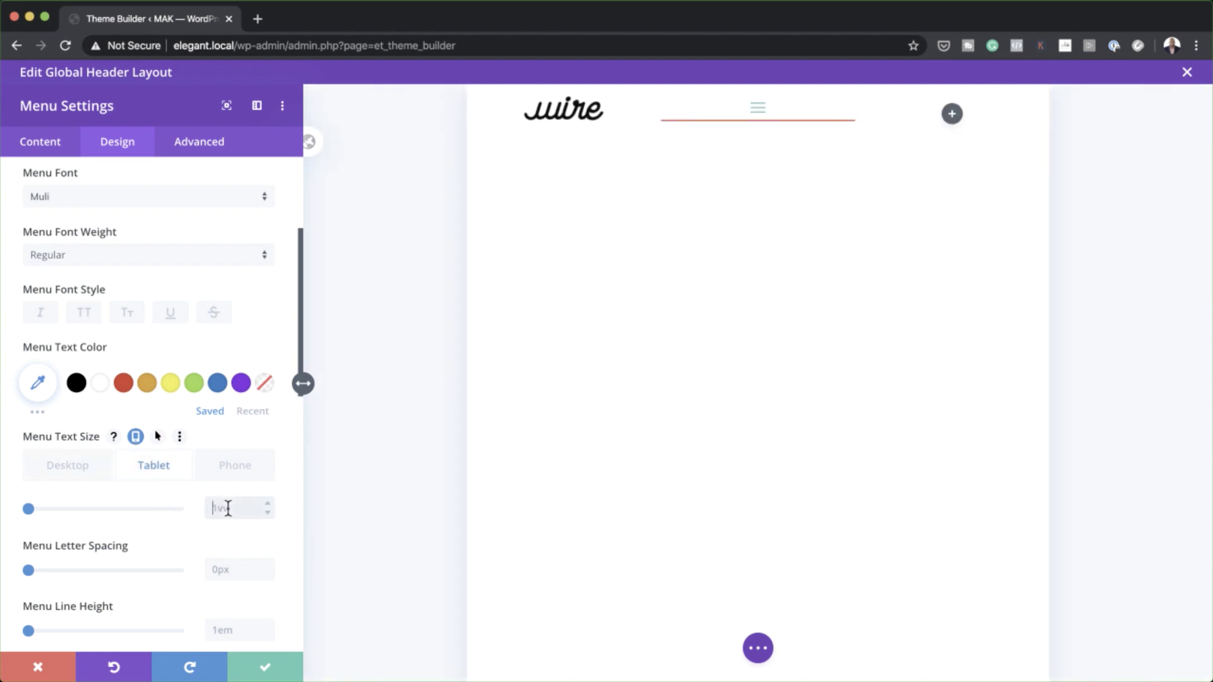
{"action": "left_click", "coordinate": [232, 469]}
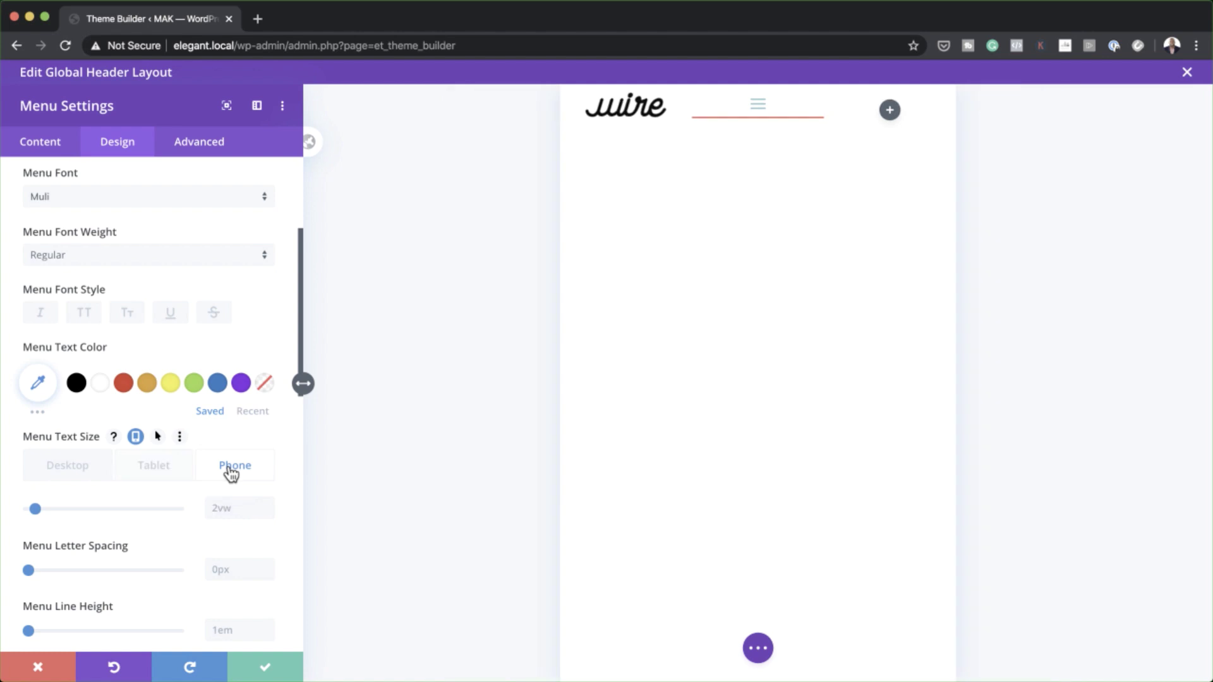
{"action": "left_click", "coordinate": [264, 504]}
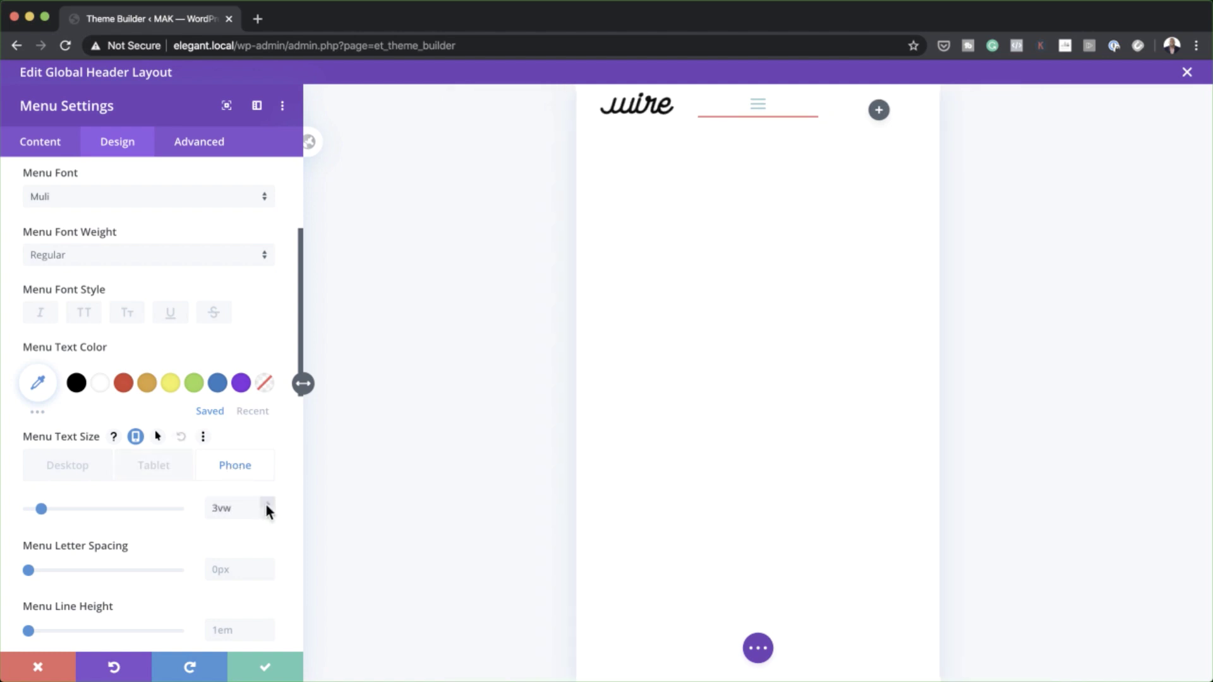
{"action": "left_click", "coordinate": [74, 466]}
{"action": "scroll", "coordinate": [99, 484], "scroll_direction": "down", "scroll_amount": 1}
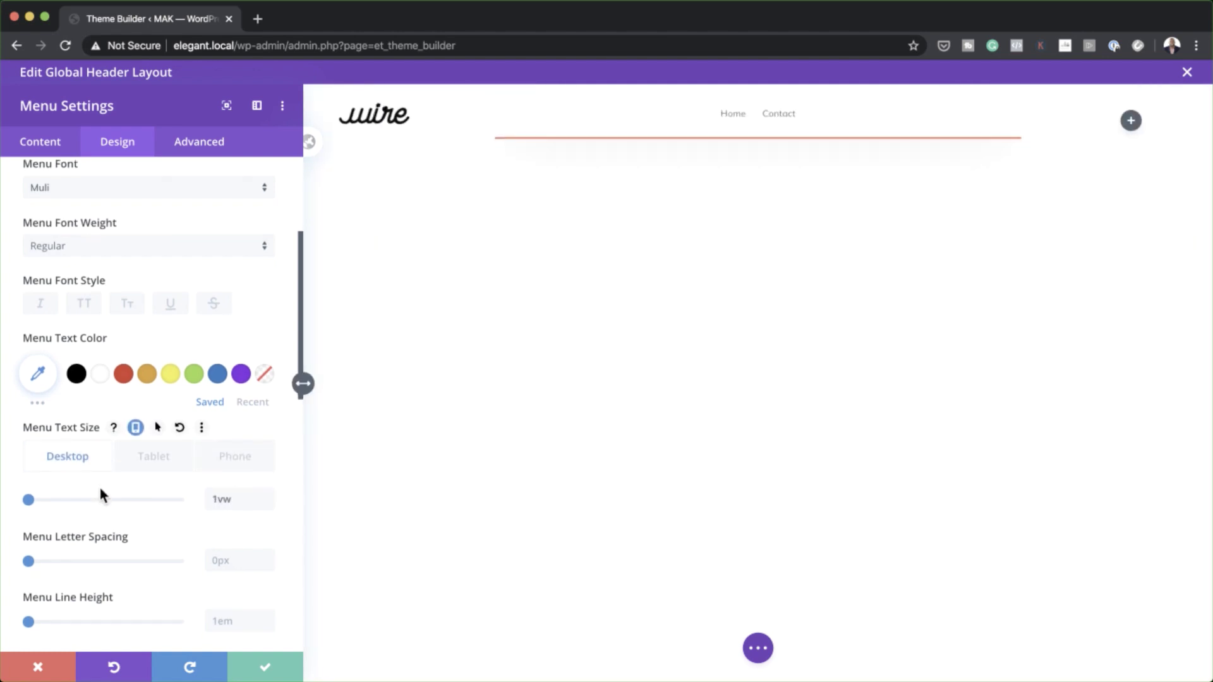
{"action": "scroll", "coordinate": [100, 490], "scroll_direction": "down", "scroll_amount": 6}
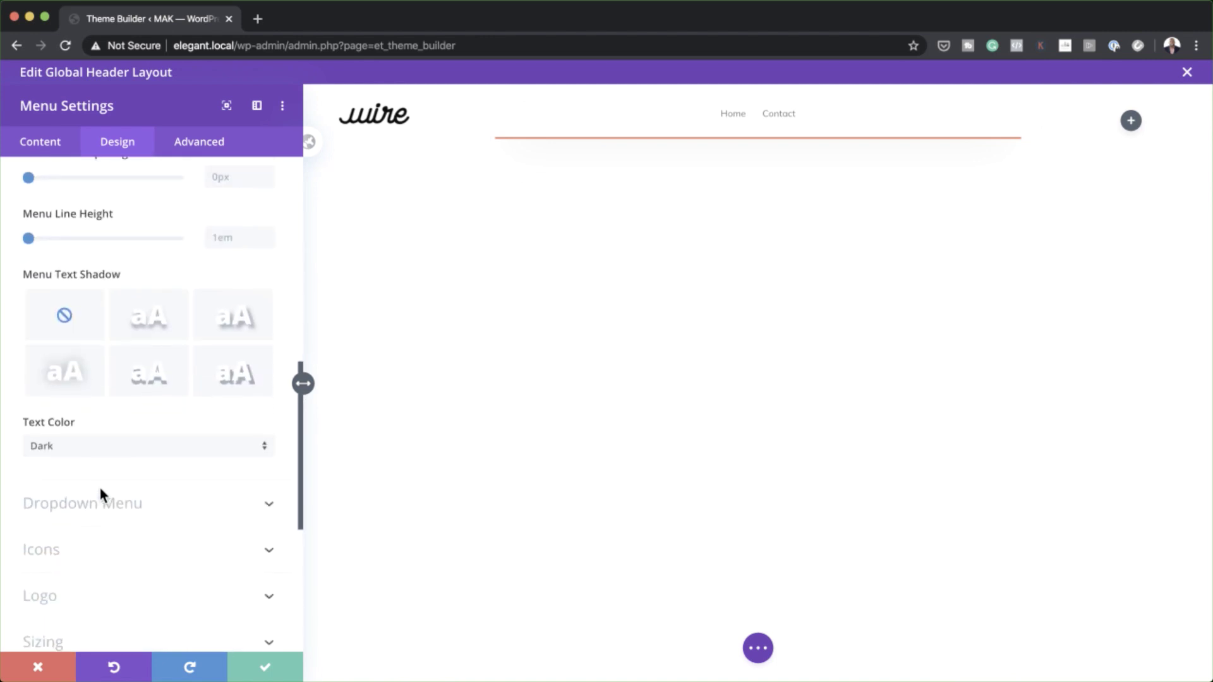
{"action": "left_click", "coordinate": [100, 509]}
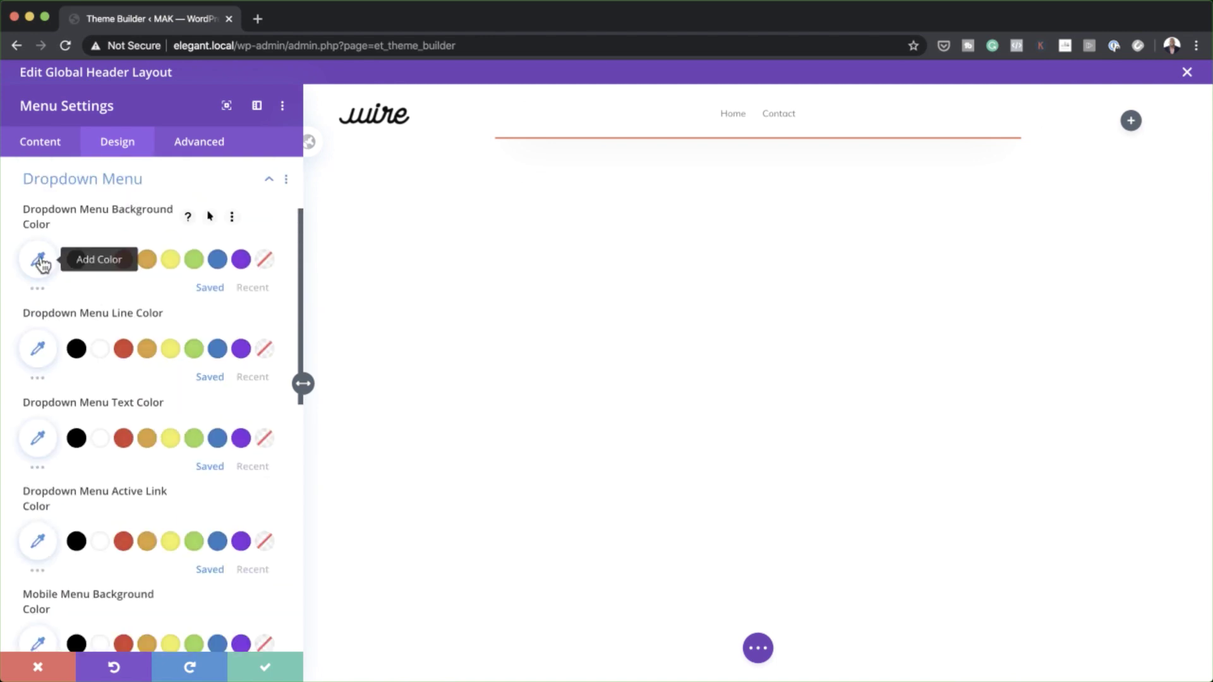
{"action": "left_click", "coordinate": [41, 259]}
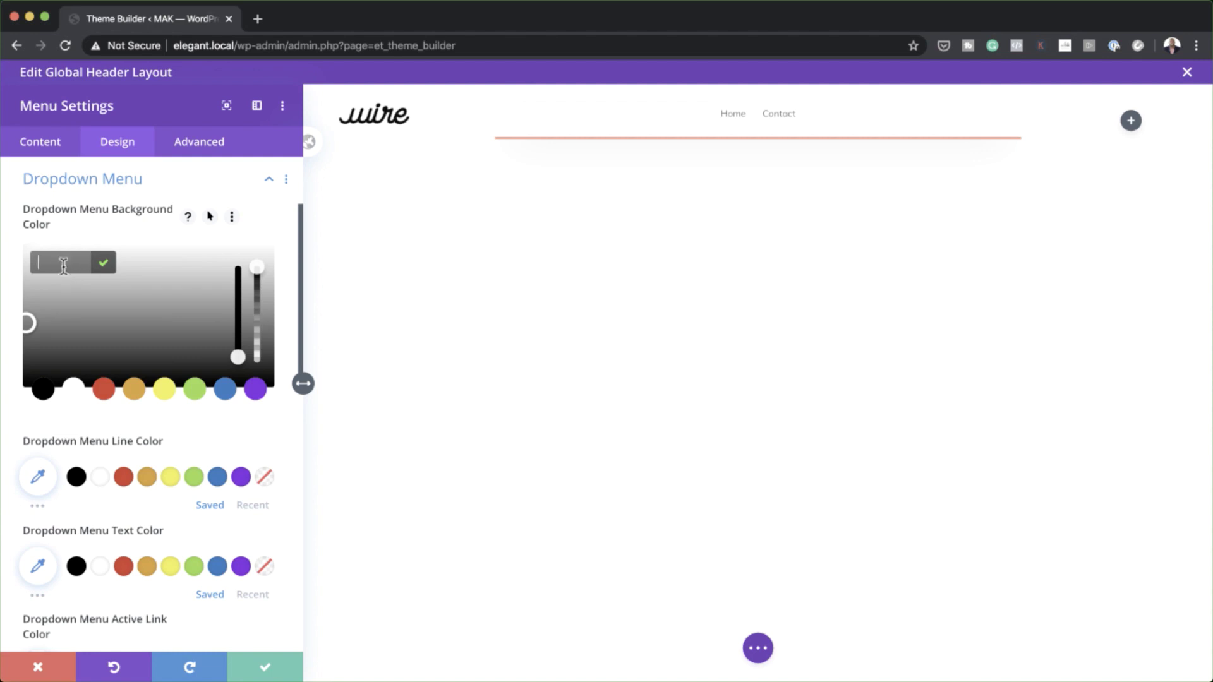
{"action": "type", "text": "#f4583f"}
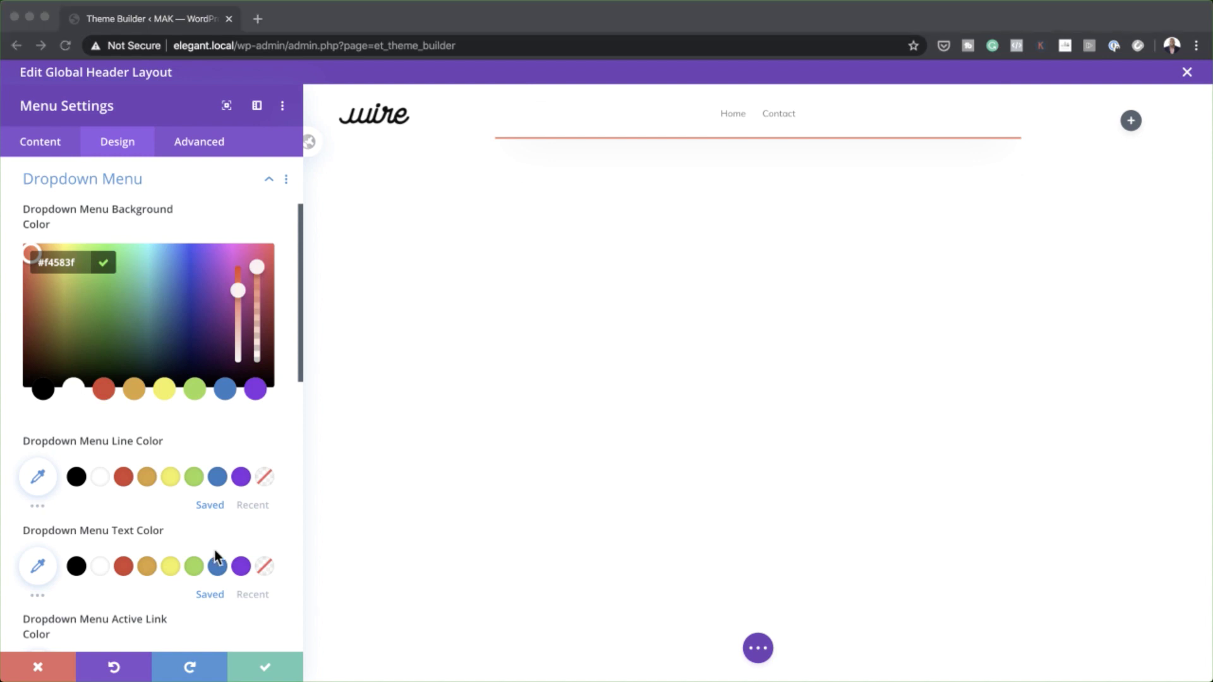
{"action": "scroll", "coordinate": [217, 559], "scroll_direction": "down", "scroll_amount": 3}
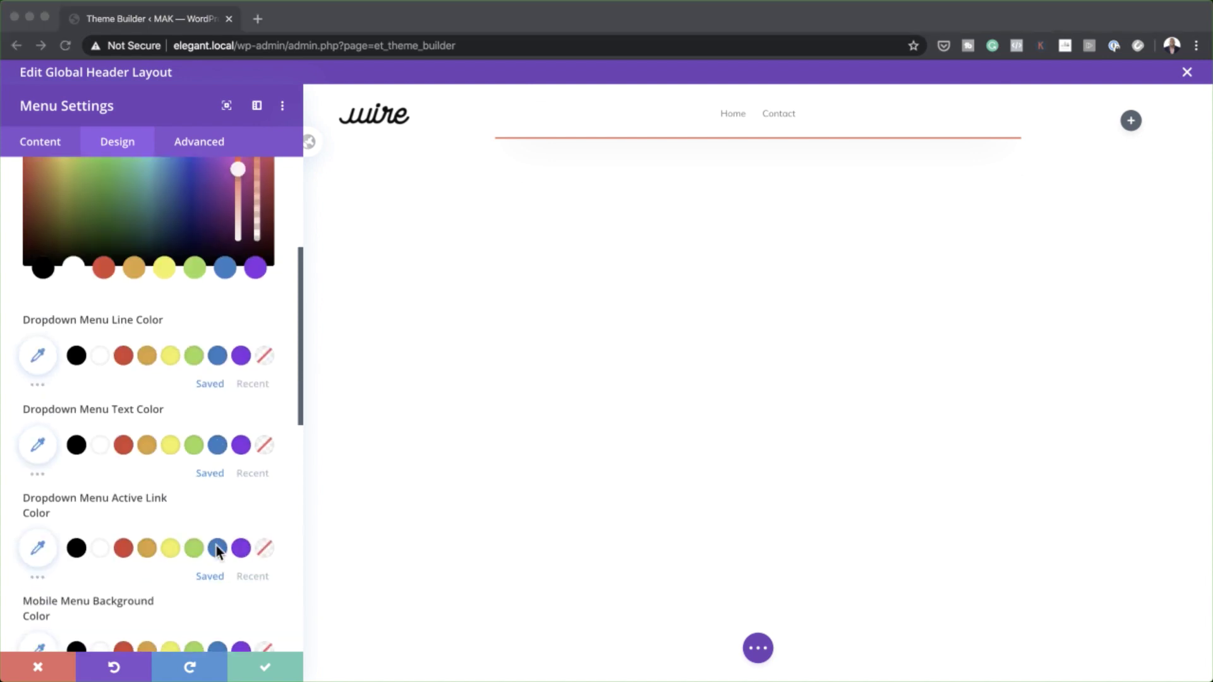
{"action": "scroll", "coordinate": [217, 550], "scroll_direction": "down", "scroll_amount": 2}
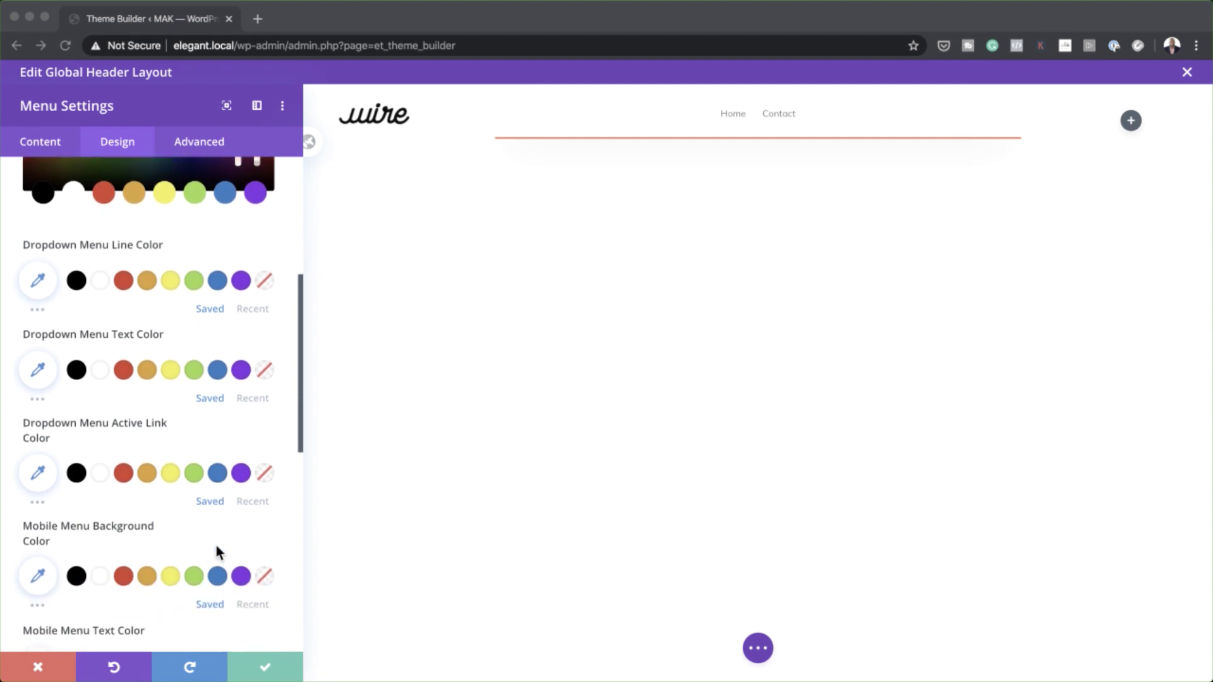
{"action": "scroll", "coordinate": [217, 554], "scroll_direction": "down", "scroll_amount": 3}
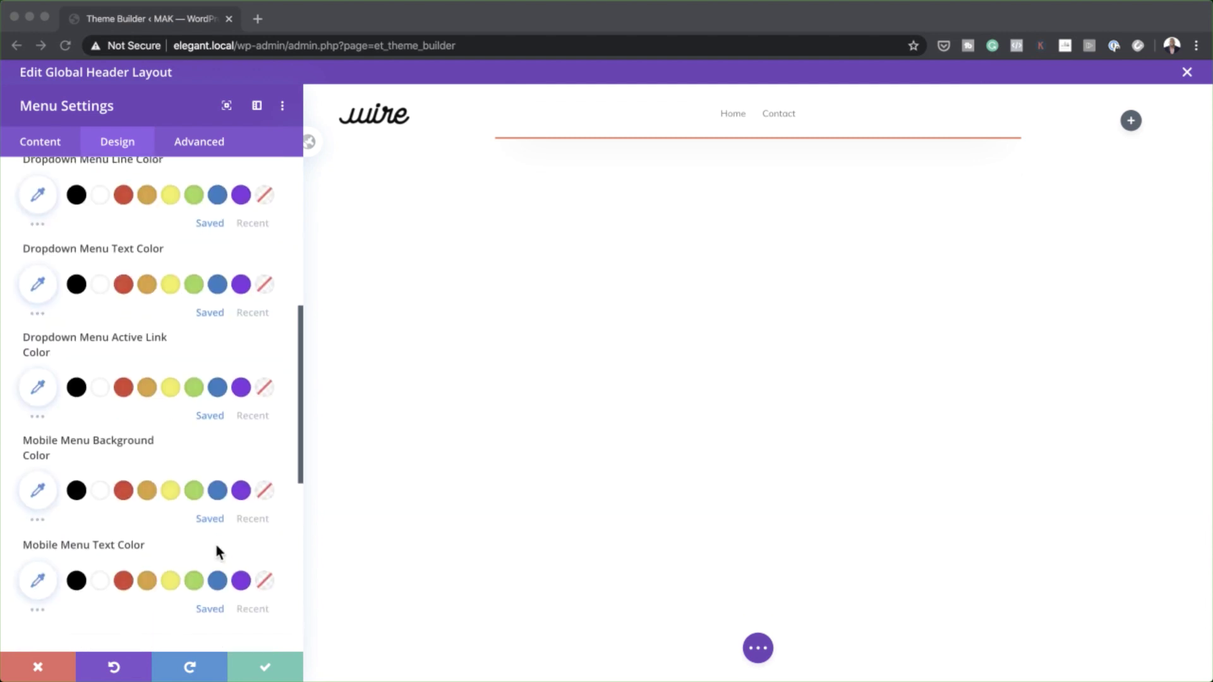
{"action": "scroll", "coordinate": [217, 553], "scroll_direction": "down", "scroll_amount": 1}
{"action": "scroll", "coordinate": [217, 550], "scroll_direction": "down", "scroll_amount": 2}
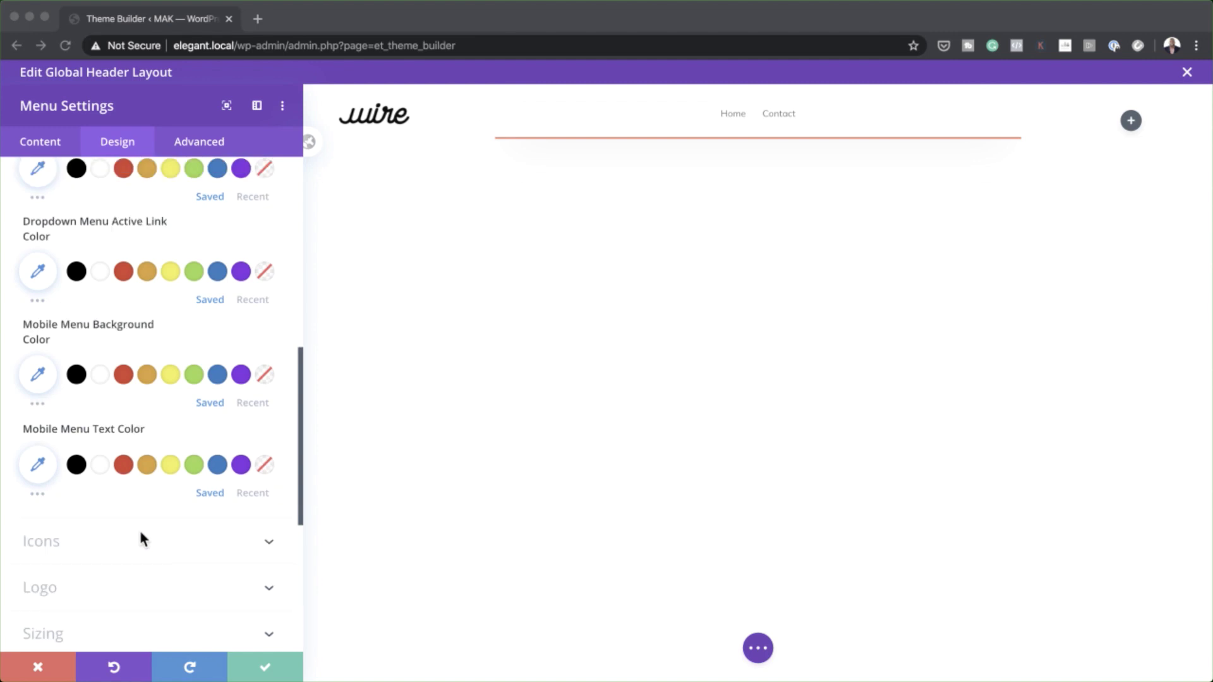
Colour the hamburger menu icon #f4583f and check it at phone width.
{"action": "left_click", "coordinate": [129, 539]}
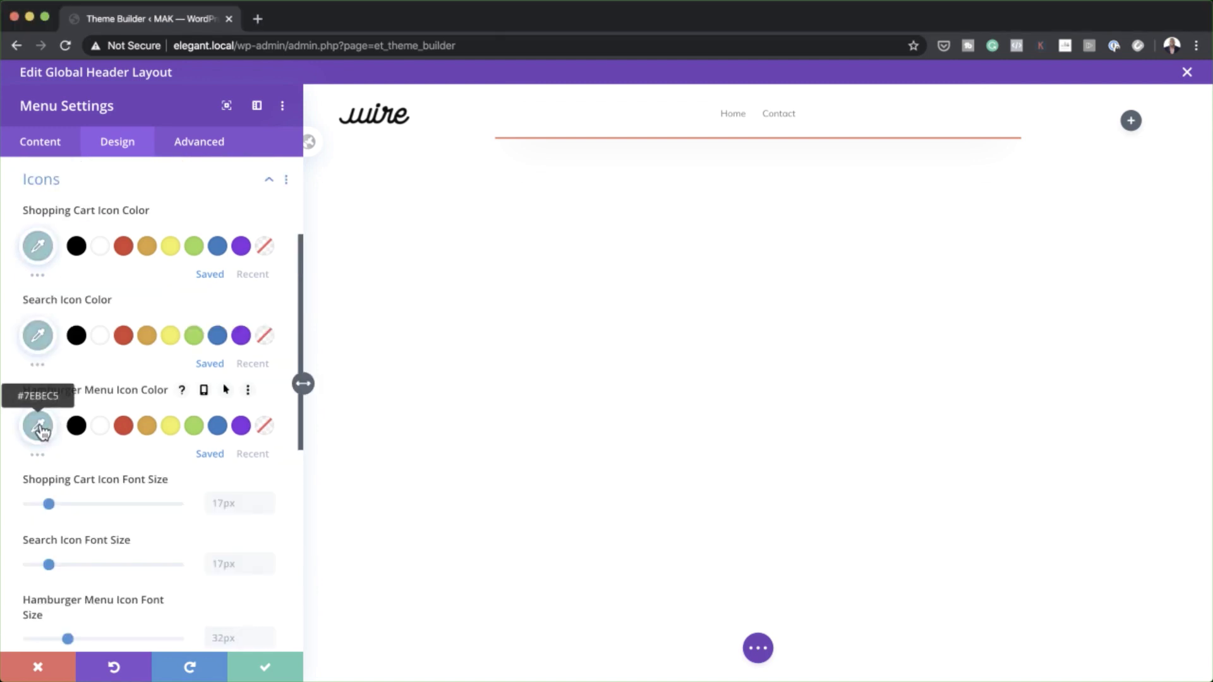
{"action": "left_click", "coordinate": [40, 429]}
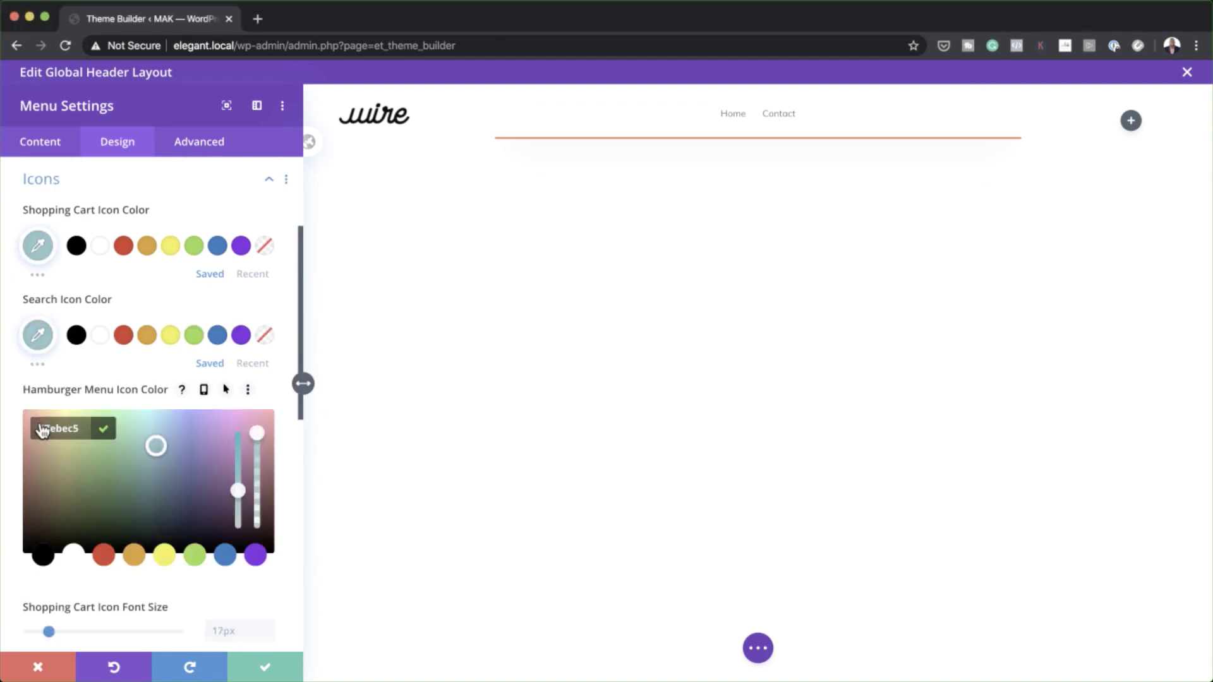
{"action": "double_click", "coordinate": [60, 429]}
{"action": "type", "text": "f4583f"}
{"action": "left_click", "coordinate": [204, 390]}
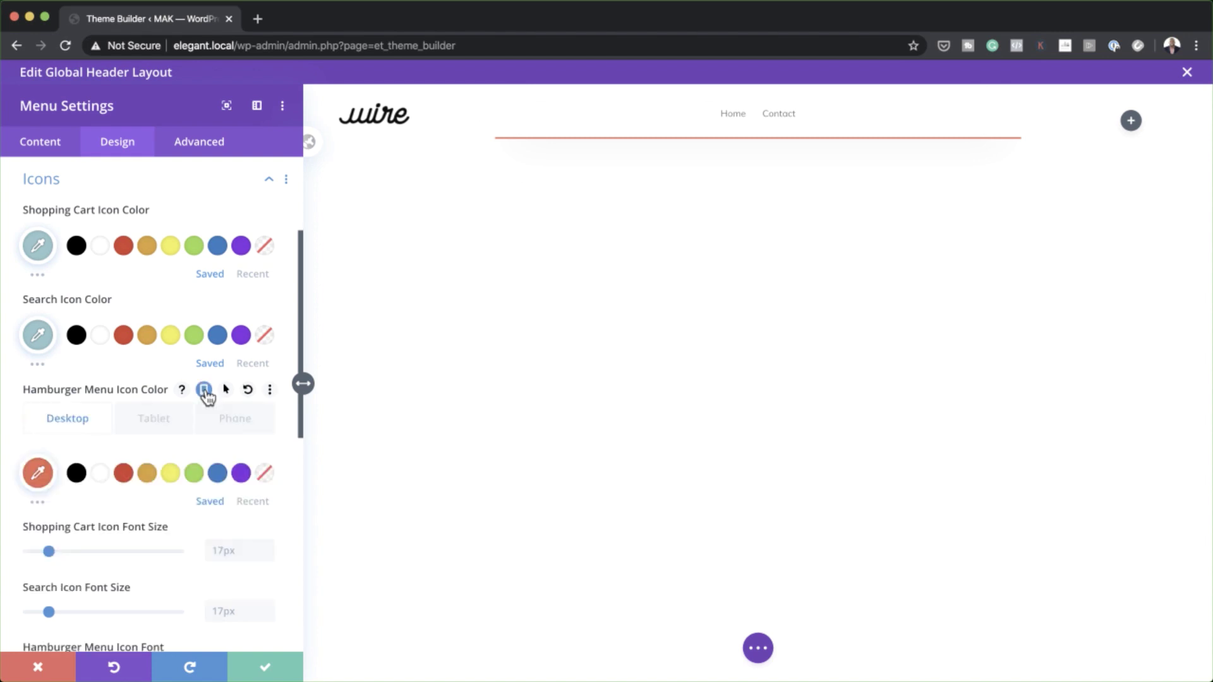
{"action": "left_click", "coordinate": [237, 419]}
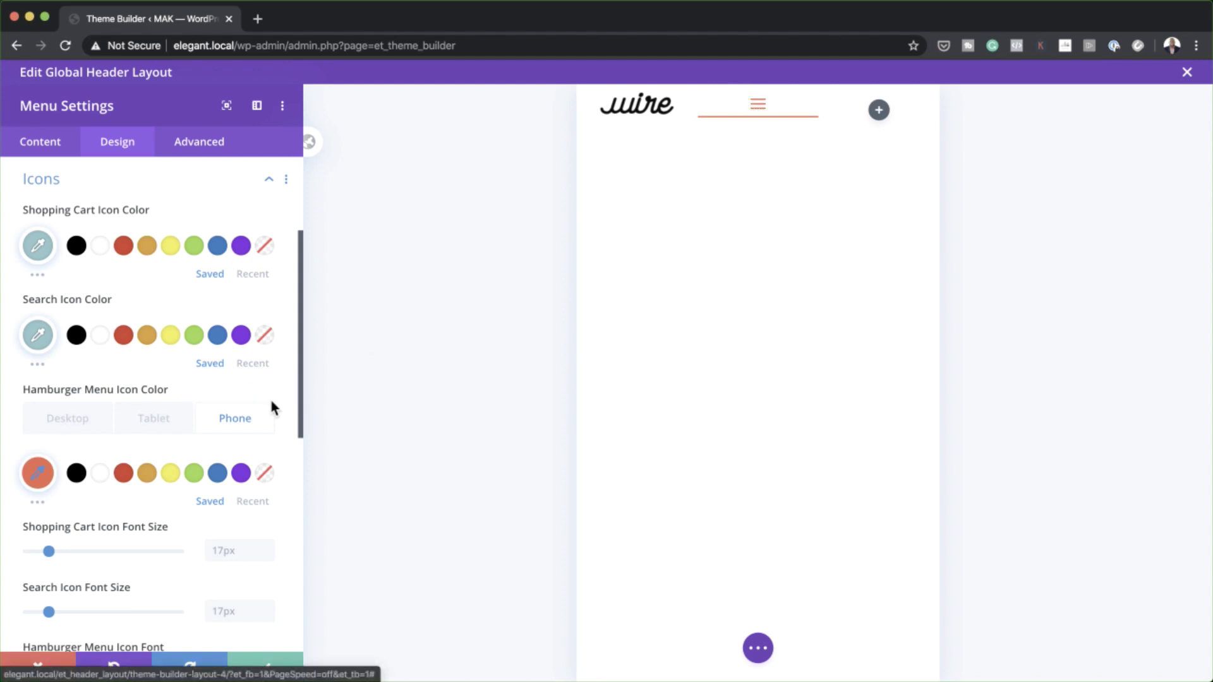
{"action": "left_click", "coordinate": [69, 419]}
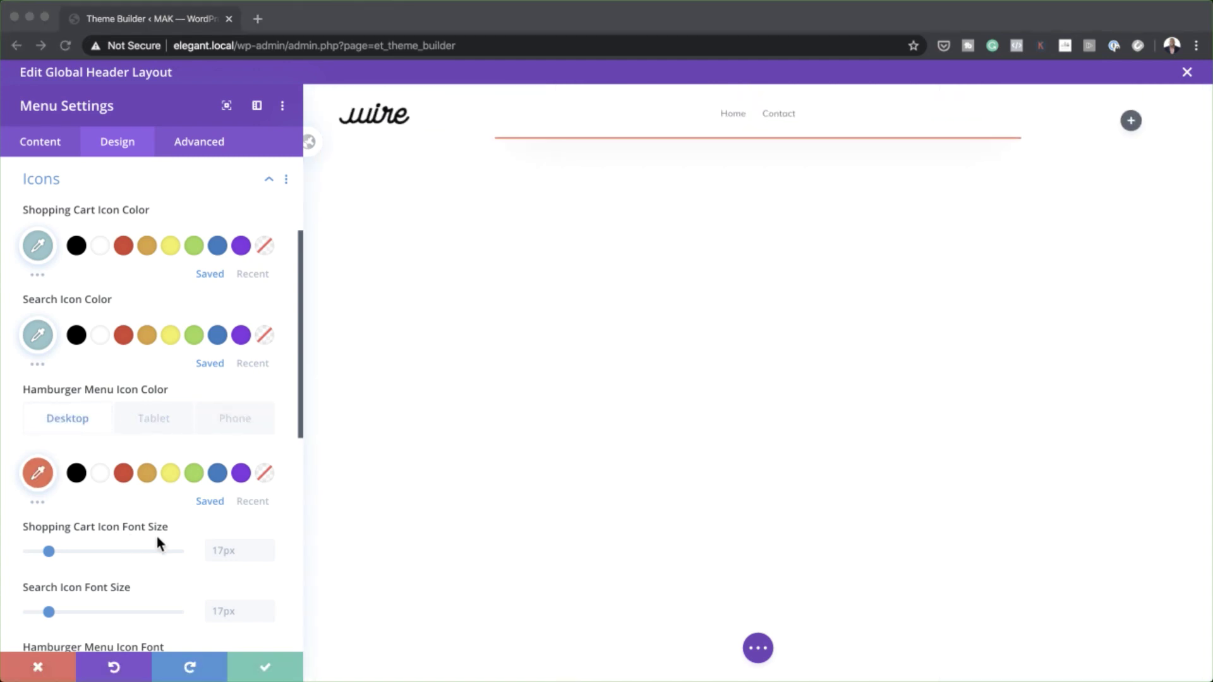
{"action": "scroll", "coordinate": [157, 536], "scroll_direction": "down", "scroll_amount": 1}
{"action": "scroll", "coordinate": [157, 533], "scroll_direction": "down", "scroll_amount": 5}
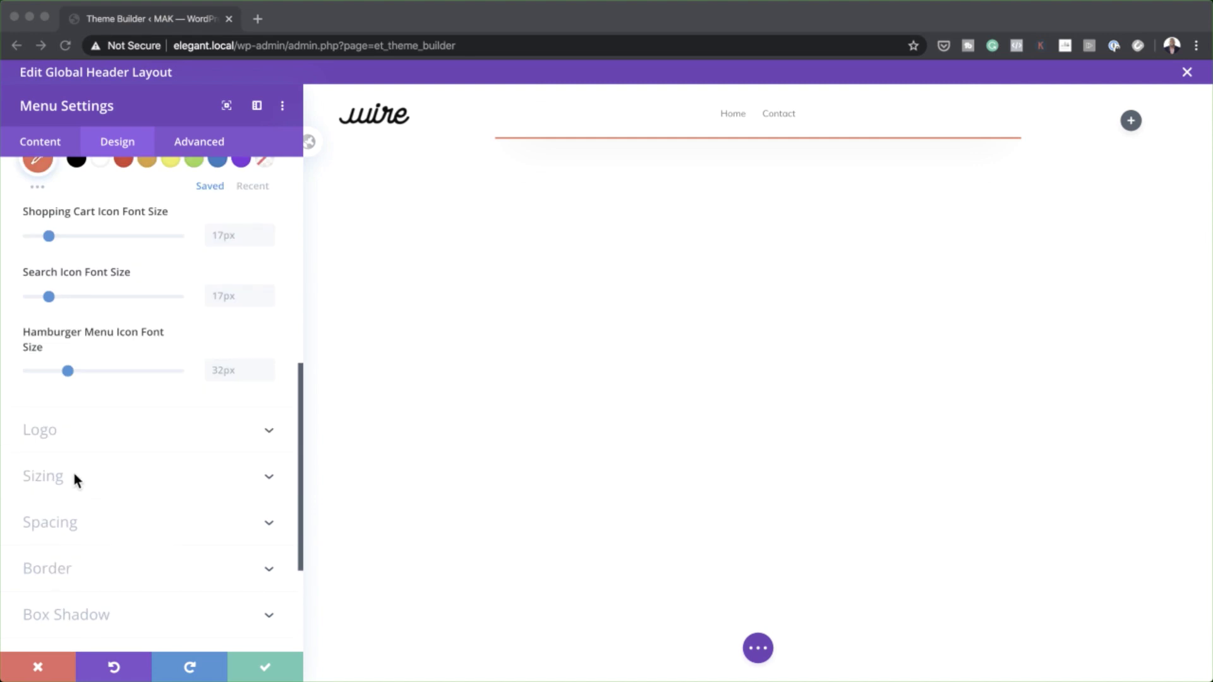
Add 1.5vw top and bottom padding to the menu and save its settings.
{"action": "left_click", "coordinate": [58, 515]}
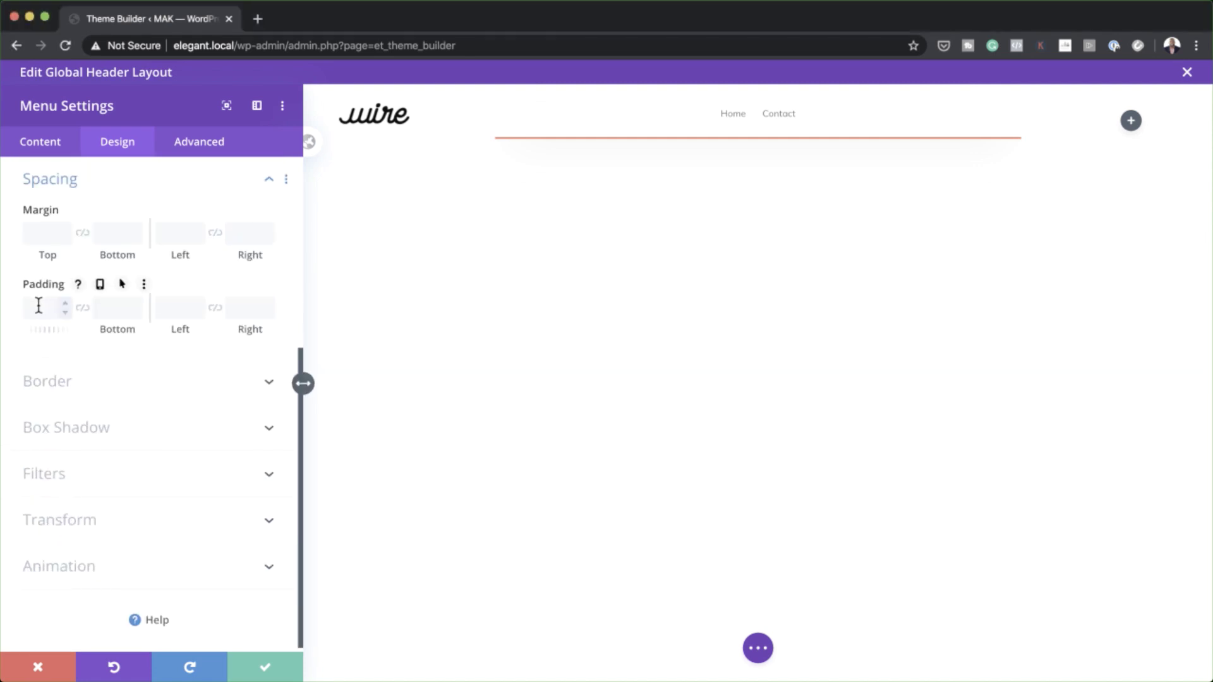
{"action": "left_click", "coordinate": [83, 309]}
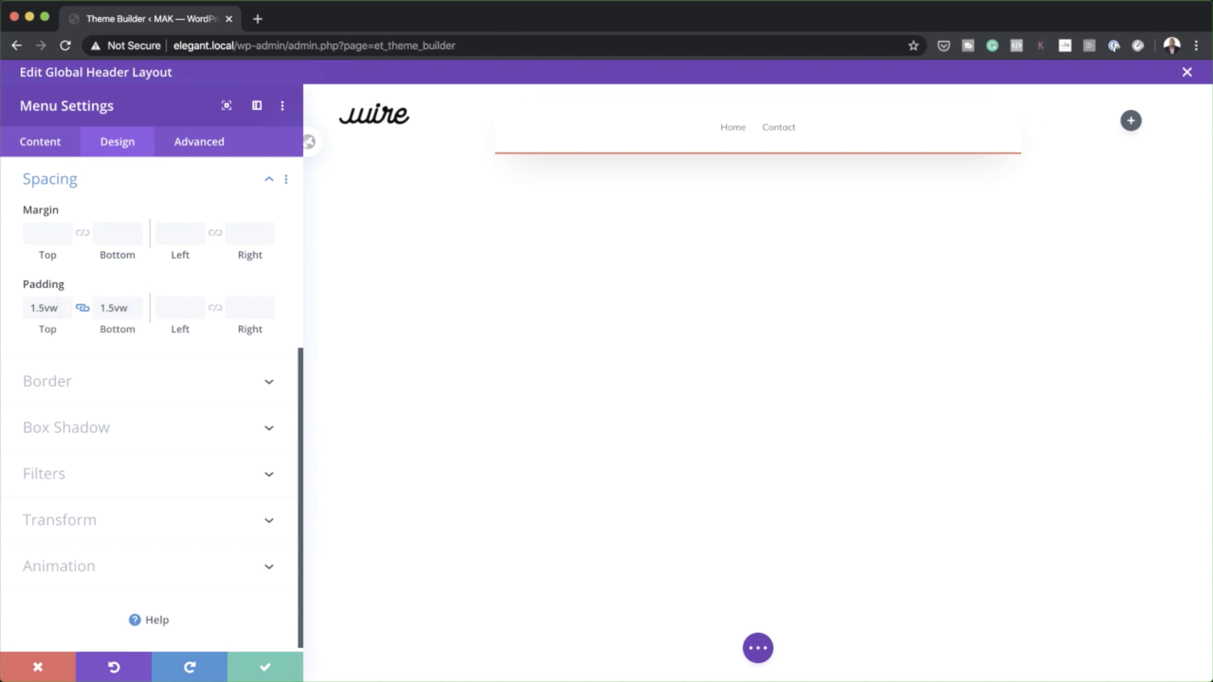
{"action": "left_click", "coordinate": [261, 670]}
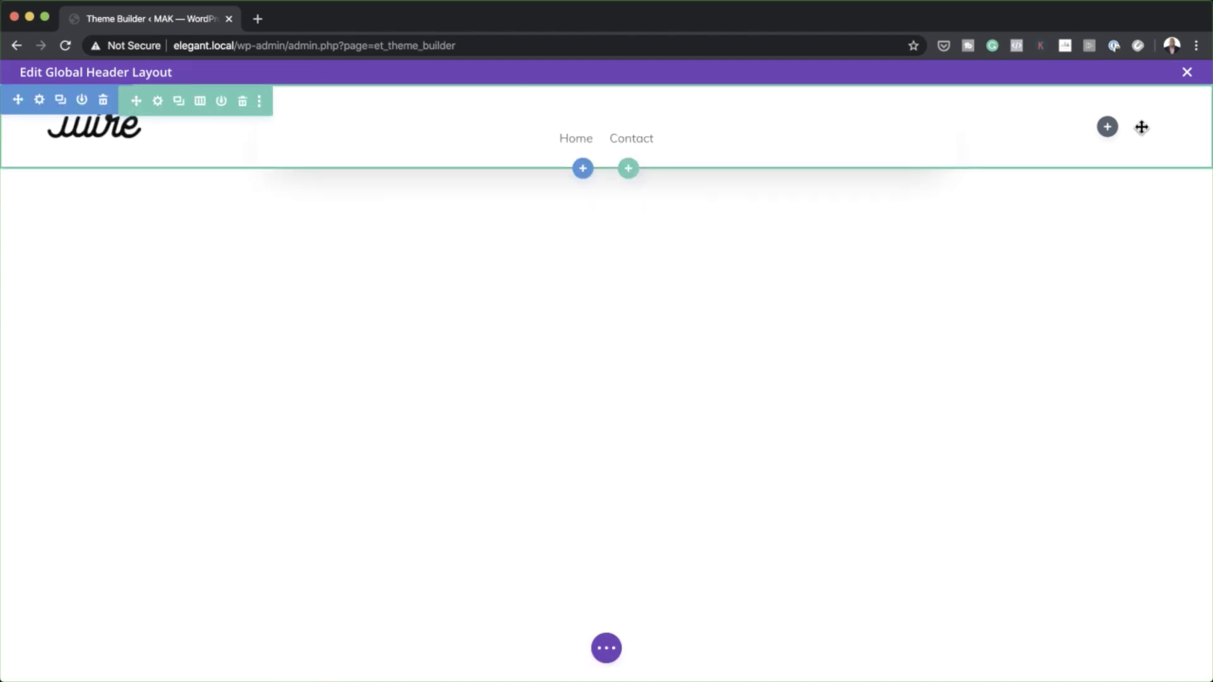
Insert a Button module into the header's right column.
{"action": "left_click", "coordinate": [1107, 128]}
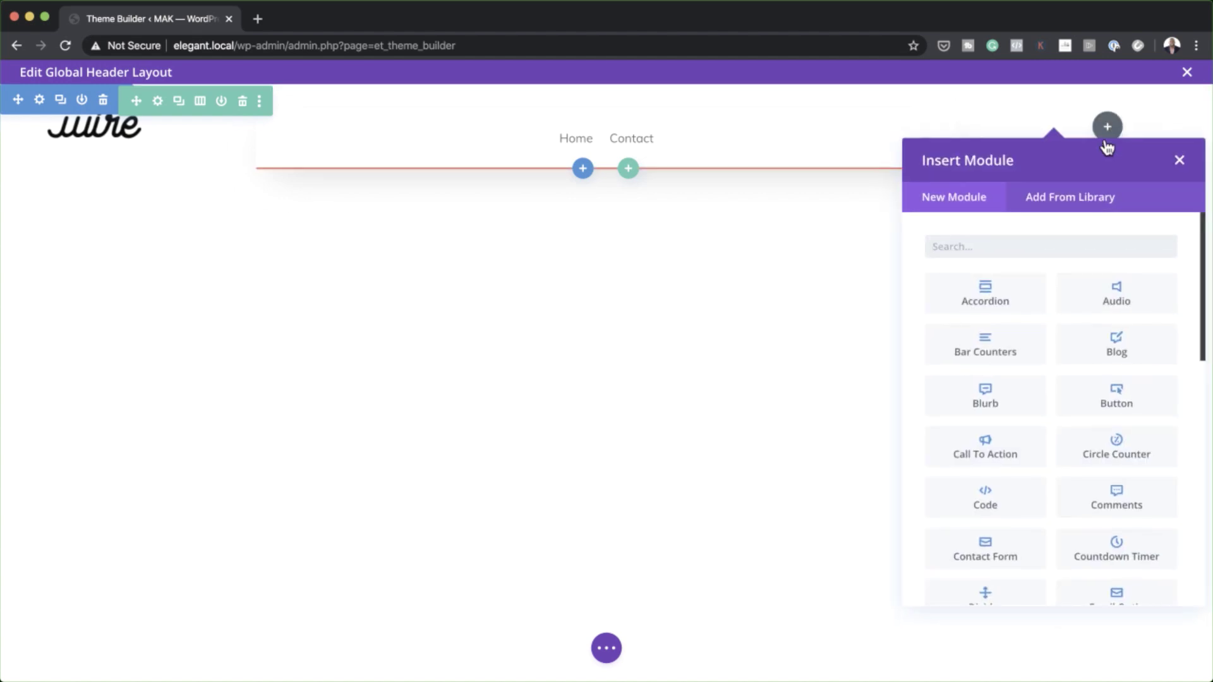
{"action": "type", "text": "button"}
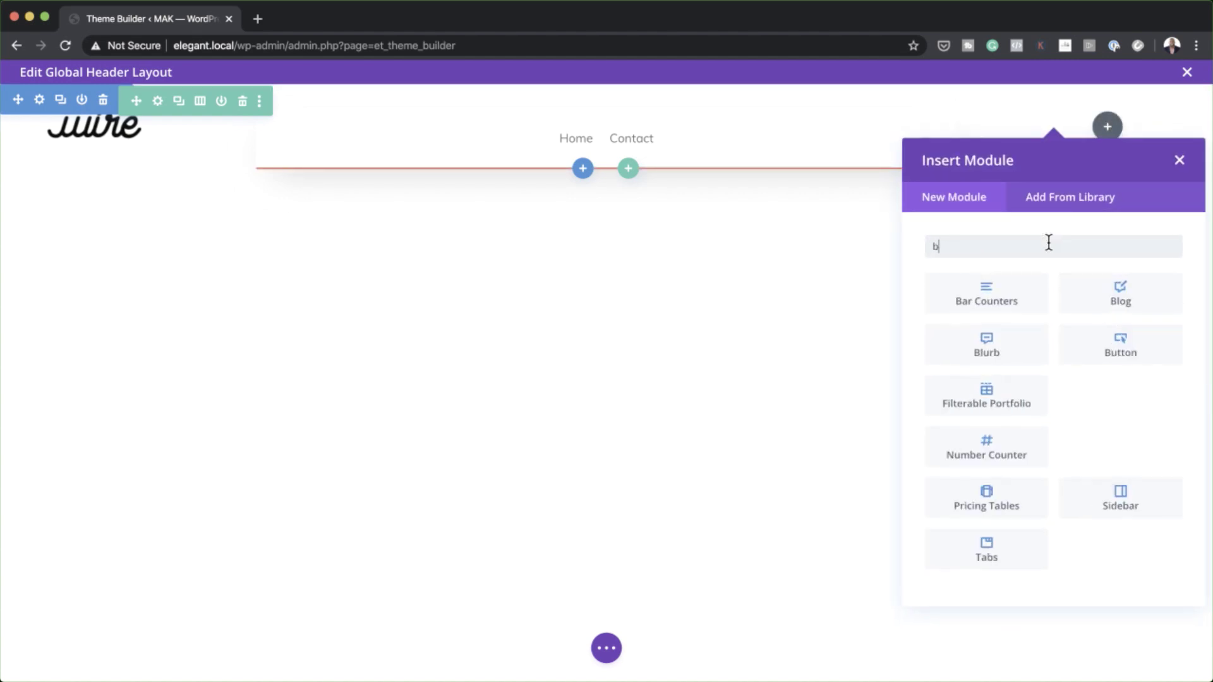
{"action": "left_click", "coordinate": [988, 292]}
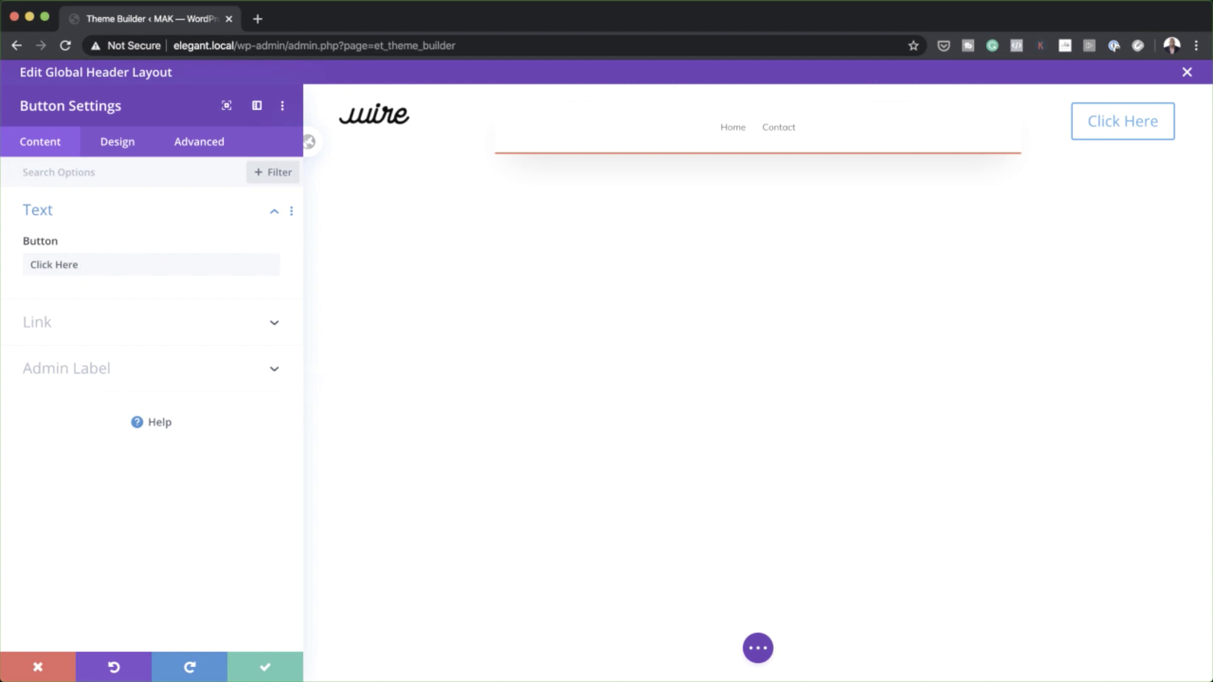
Centre the Click Here button within its column.
{"action": "left_click", "coordinate": [127, 149]}
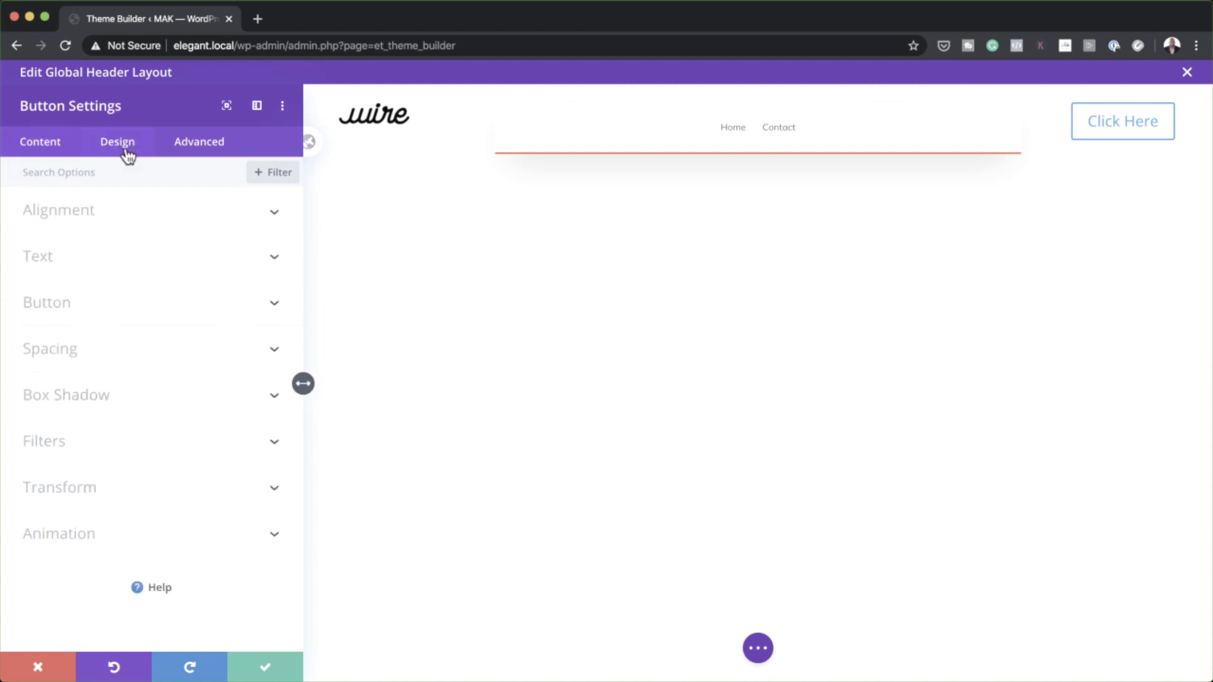
{"action": "left_click", "coordinate": [98, 218]}
{"action": "left_click", "coordinate": [146, 267]}
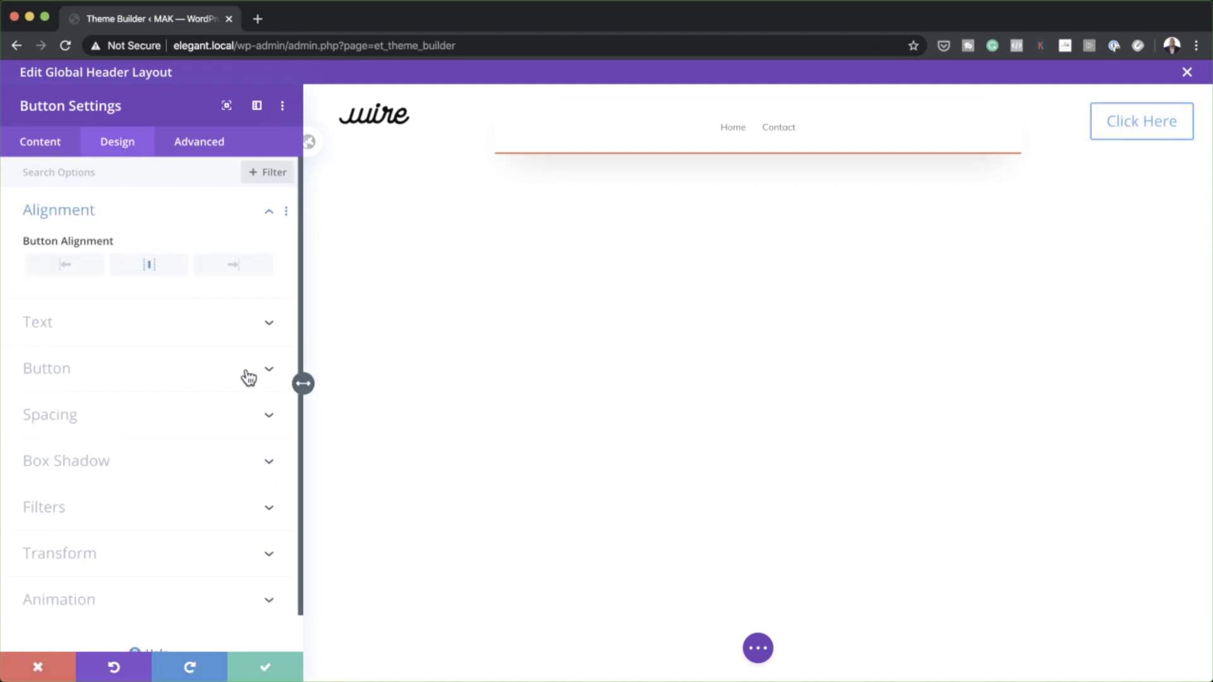
Enable custom button styles and set the phone button text size to 2.5vw.
{"action": "left_click", "coordinate": [139, 378]}
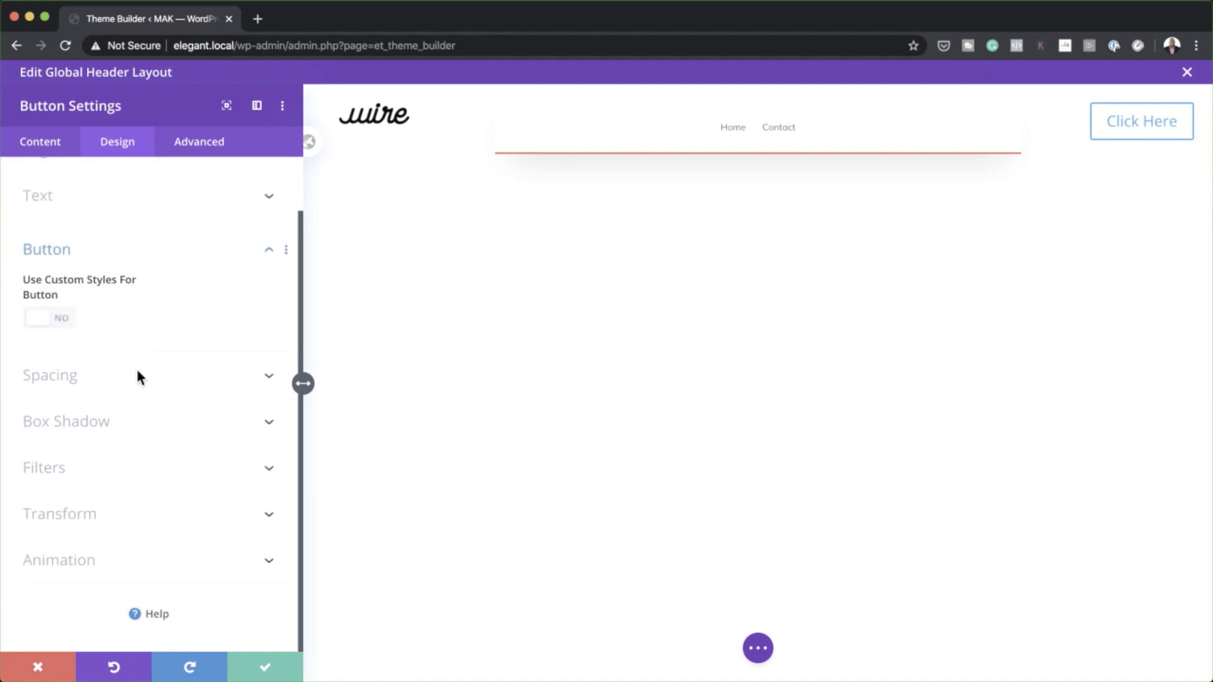
{"action": "left_click", "coordinate": [63, 320]}
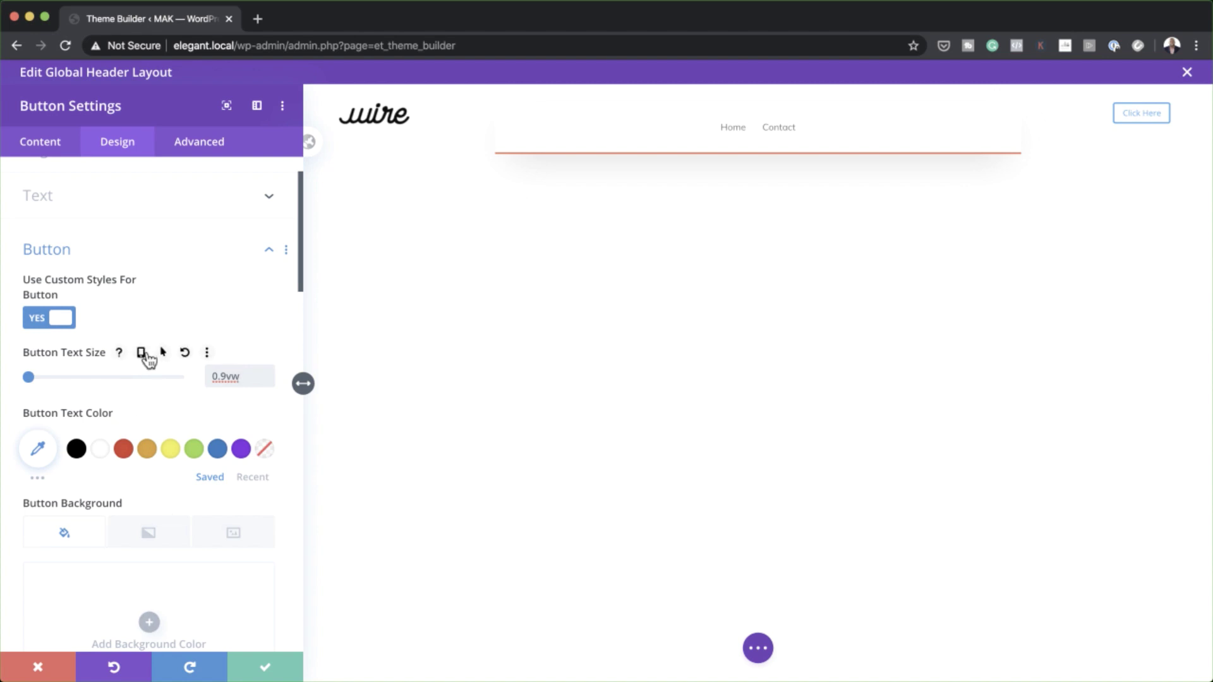
{"action": "left_click", "coordinate": [140, 352]}
{"action": "left_click", "coordinate": [155, 384]}
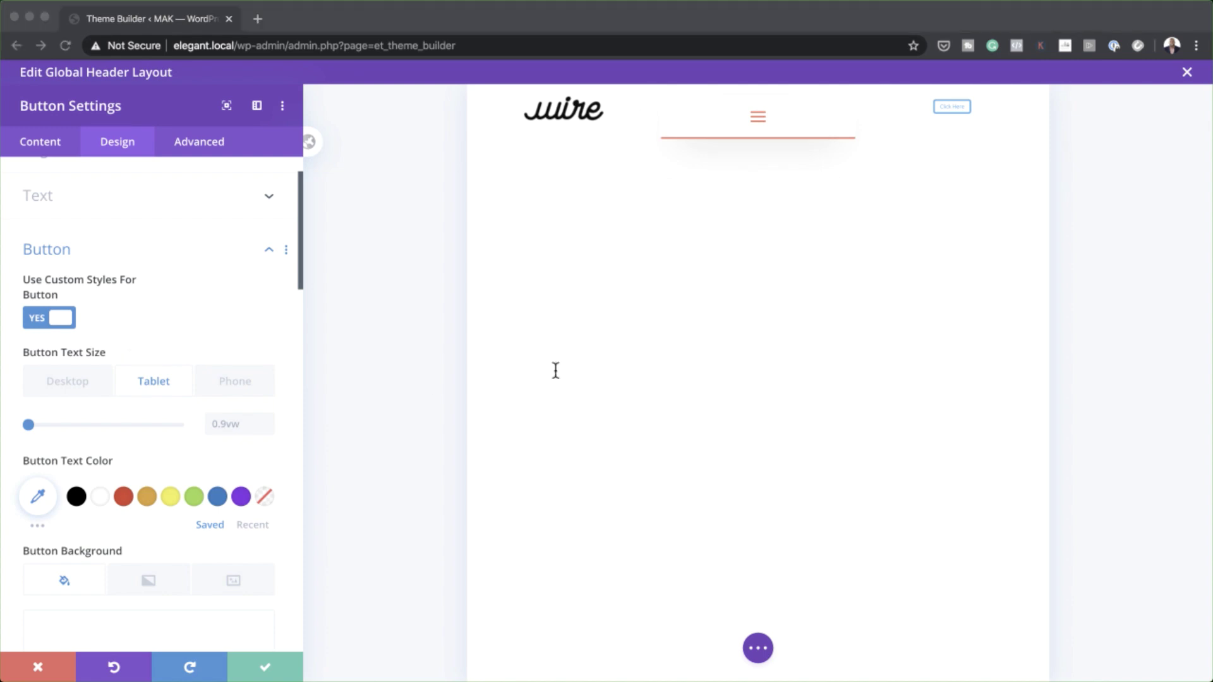
{"action": "left_click", "coordinate": [231, 387]}
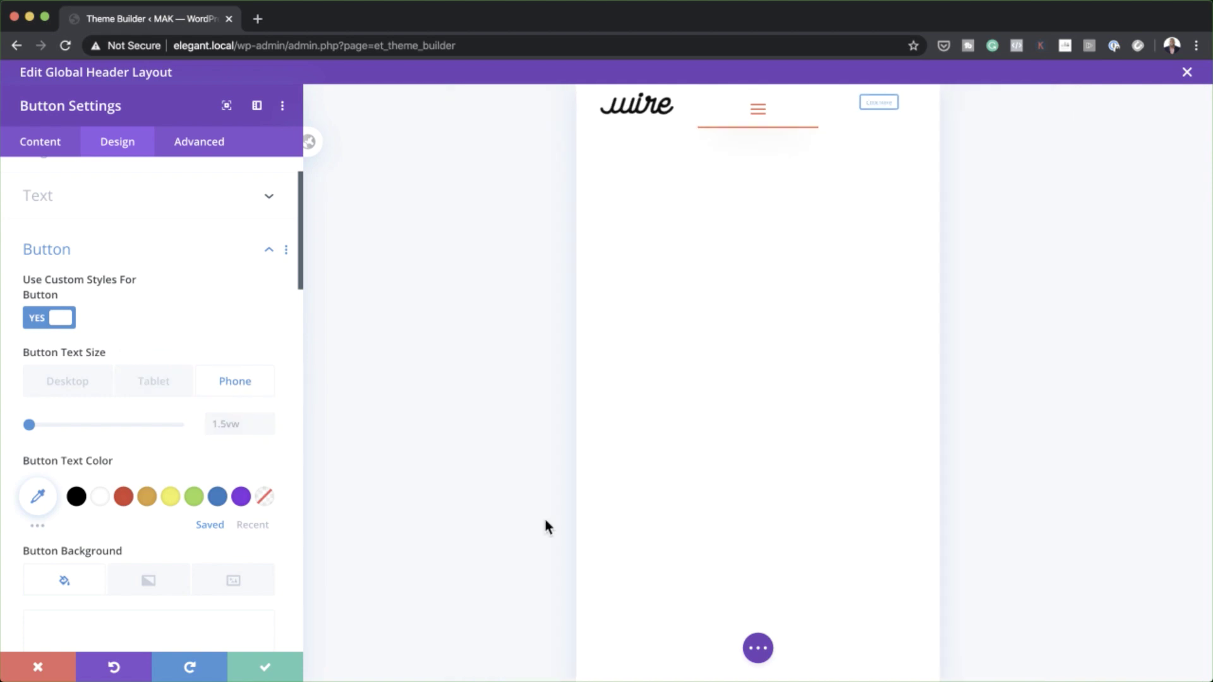
{"action": "left_click", "coordinate": [271, 419]}
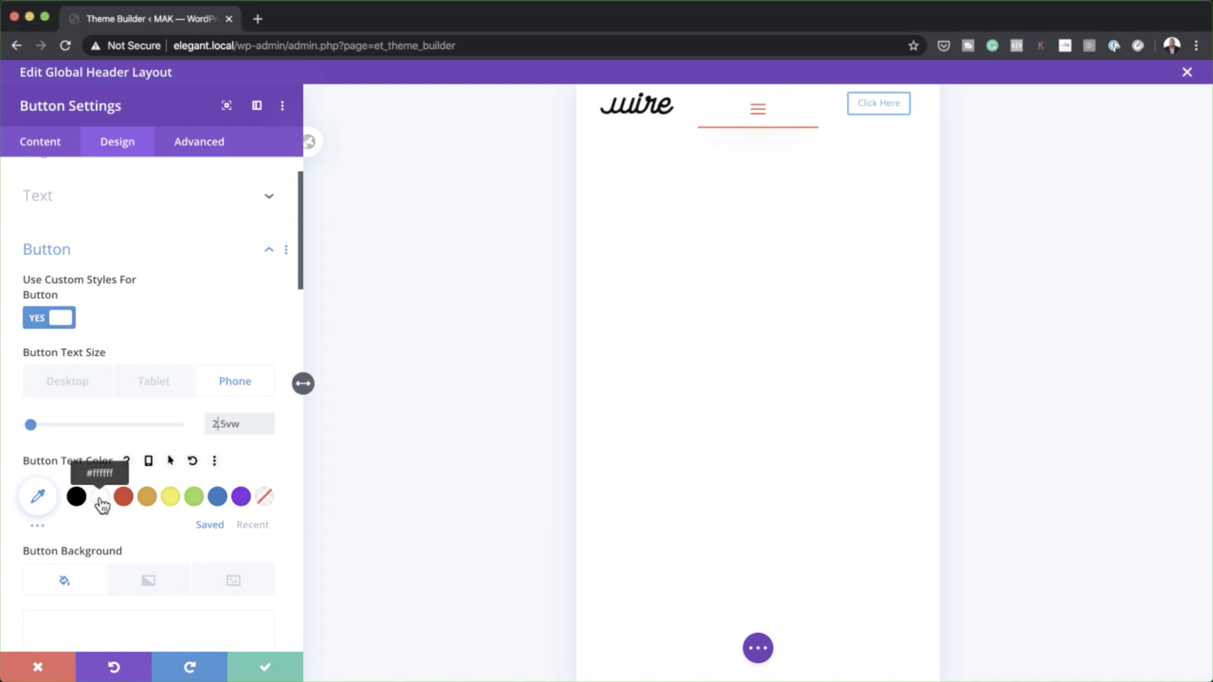
{"action": "scroll", "coordinate": [127, 524], "scroll_direction": "down", "scroll_amount": 1}
{"action": "scroll", "coordinate": [158, 545], "scroll_direction": "down", "scroll_amount": 3}
Give the button a #f4583f orange-red background colour.
{"action": "left_click", "coordinate": [149, 567]}
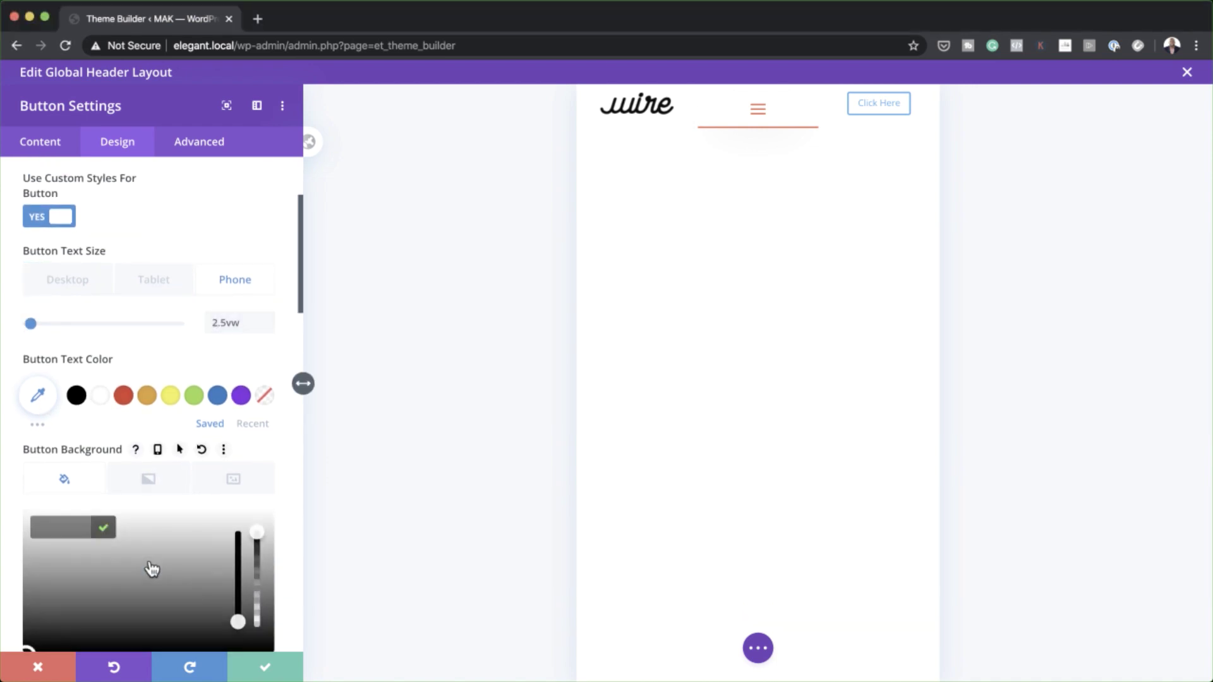
{"action": "scroll", "coordinate": [139, 556], "scroll_direction": "down", "scroll_amount": 1}
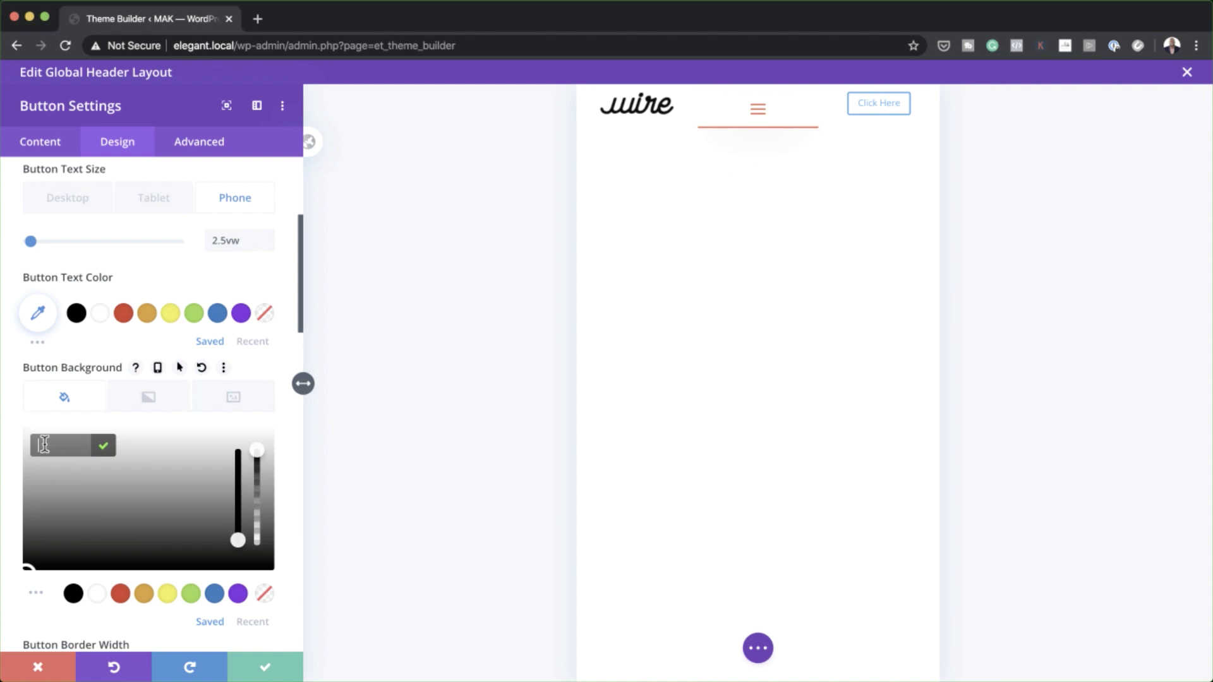
{"action": "left_click", "coordinate": [44, 444]}
{"action": "type", "text": "#f4583f"}
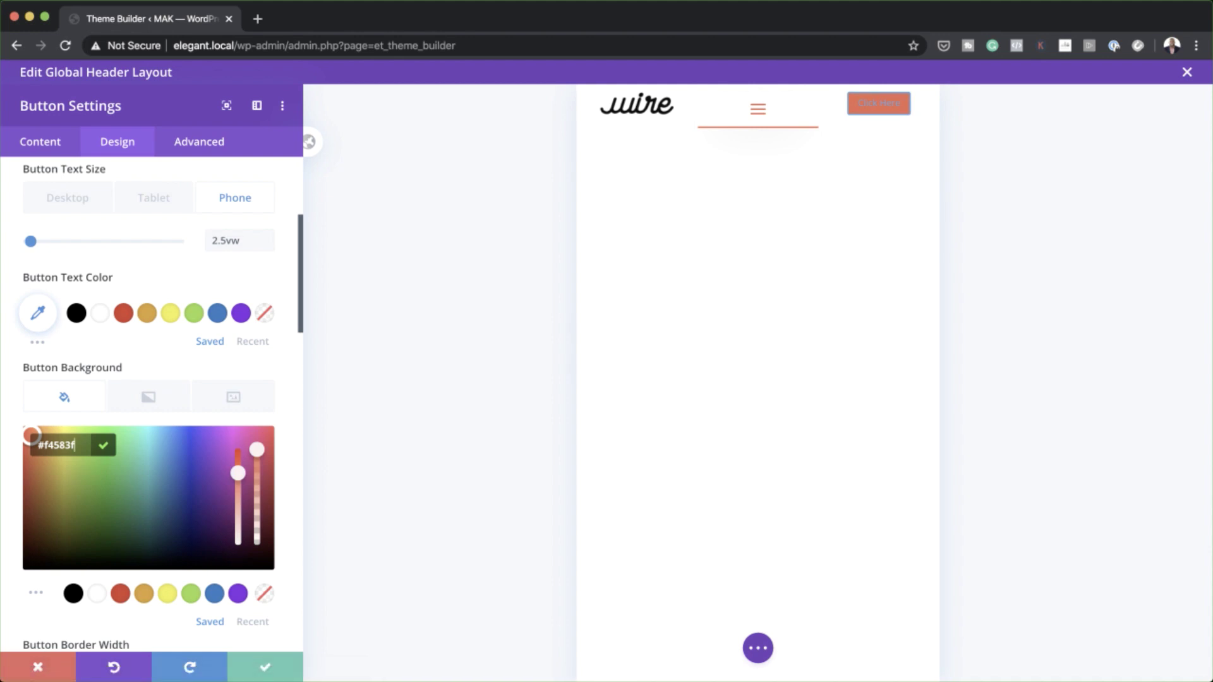
{"action": "scroll", "coordinate": [158, 512], "scroll_direction": "down", "scroll_amount": 5}
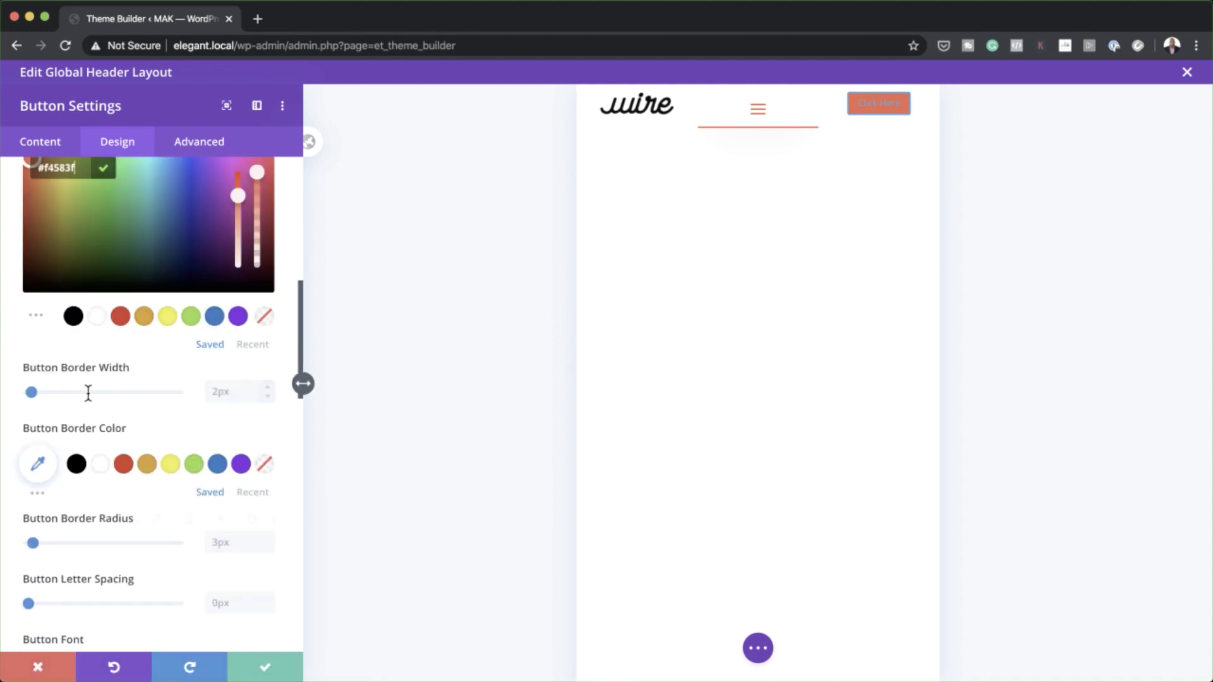
Set the button border to 0px width with orange-red colour and a 0px radius.
{"action": "left_click", "coordinate": [30, 393]}
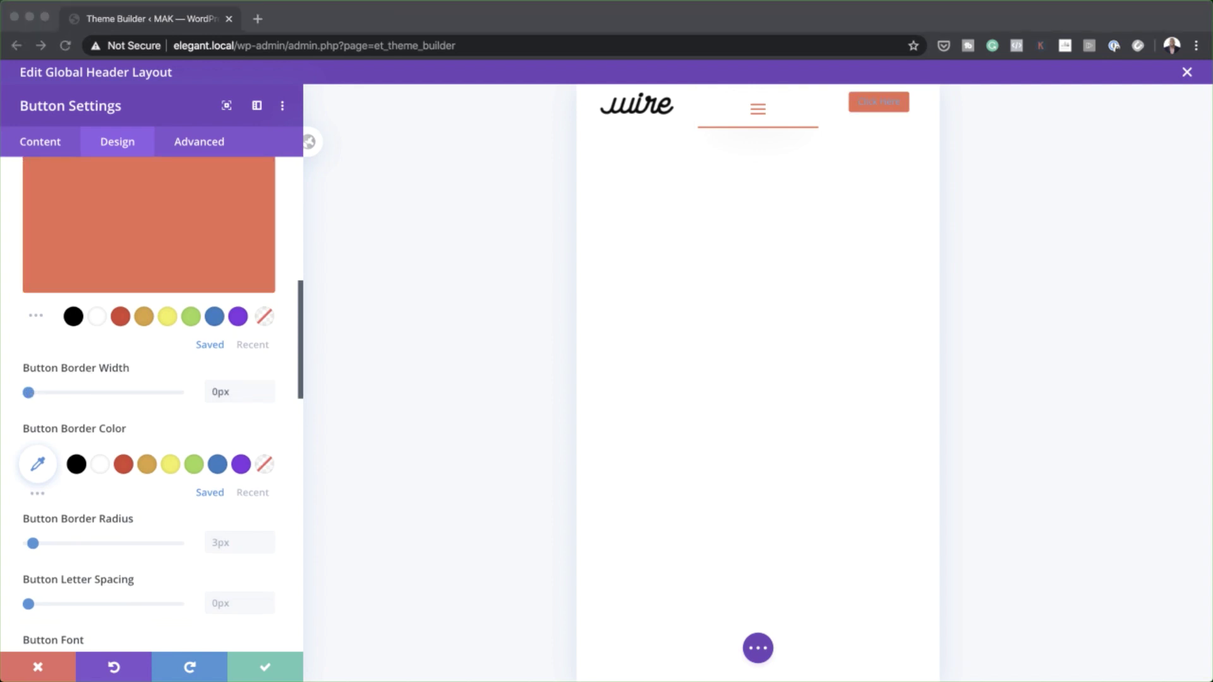
{"action": "left_click", "coordinate": [39, 466]}
{"action": "type", "text": "#f4683f"}
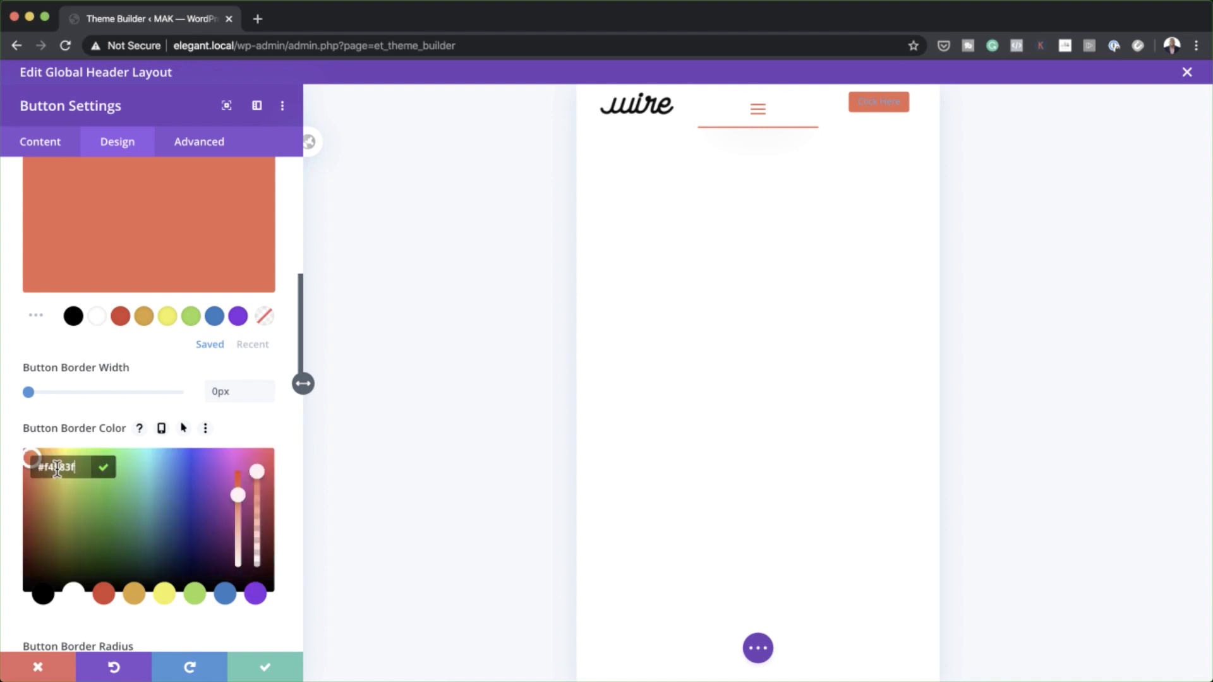
{"action": "key", "text": "Return"}
{"action": "scroll", "coordinate": [252, 539], "scroll_direction": "down", "scroll_amount": 1}
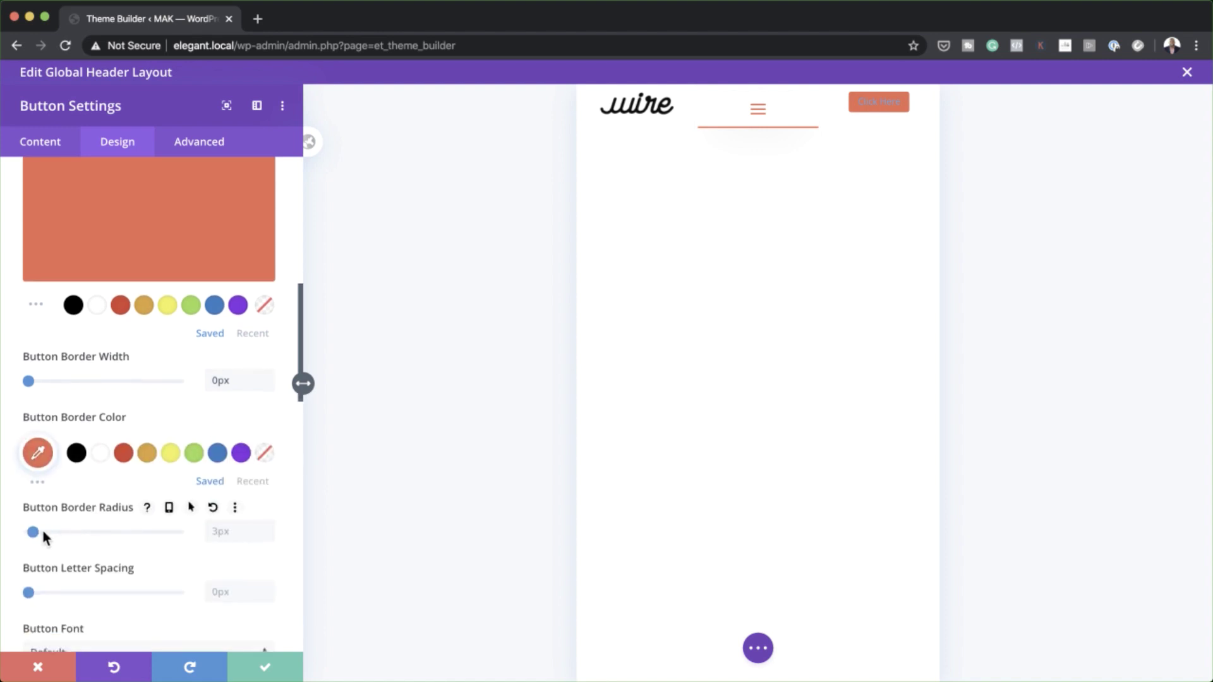
{"action": "left_click_drag", "start_coordinate": [43, 537], "coordinate": [14, 536]}
{"action": "scroll", "coordinate": [217, 536], "scroll_direction": "down", "scroll_amount": 2}
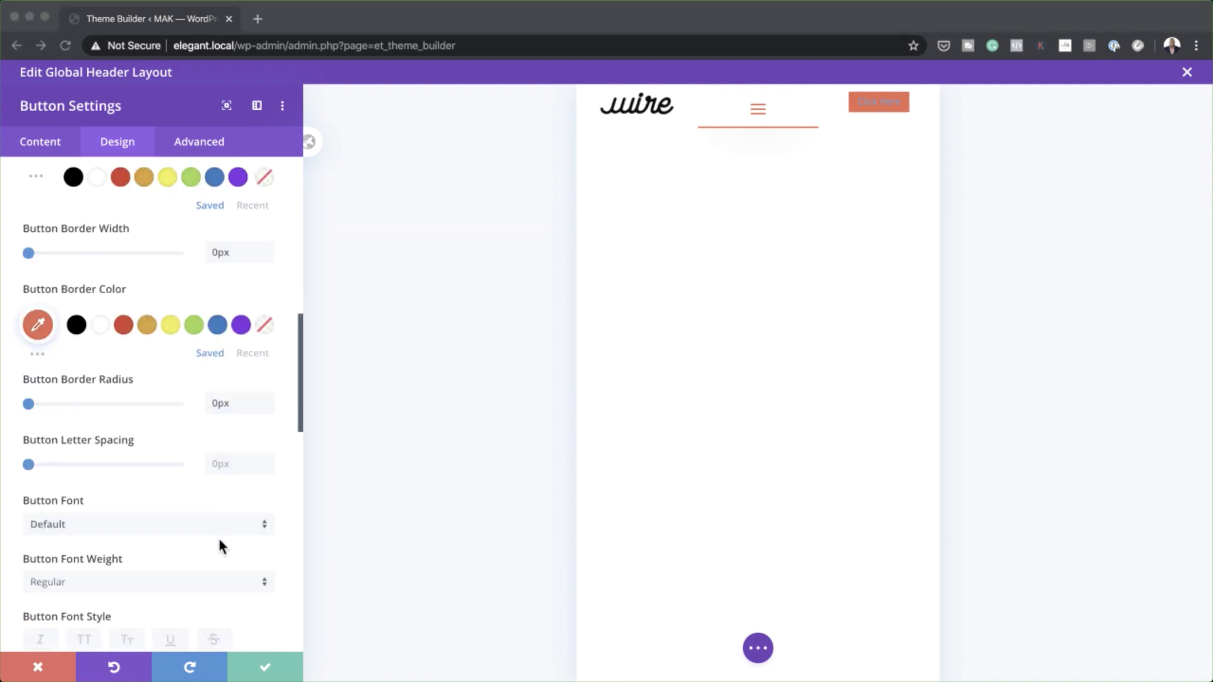
Set the button font to Muli at Bold weight.
{"action": "left_click", "coordinate": [162, 522]}
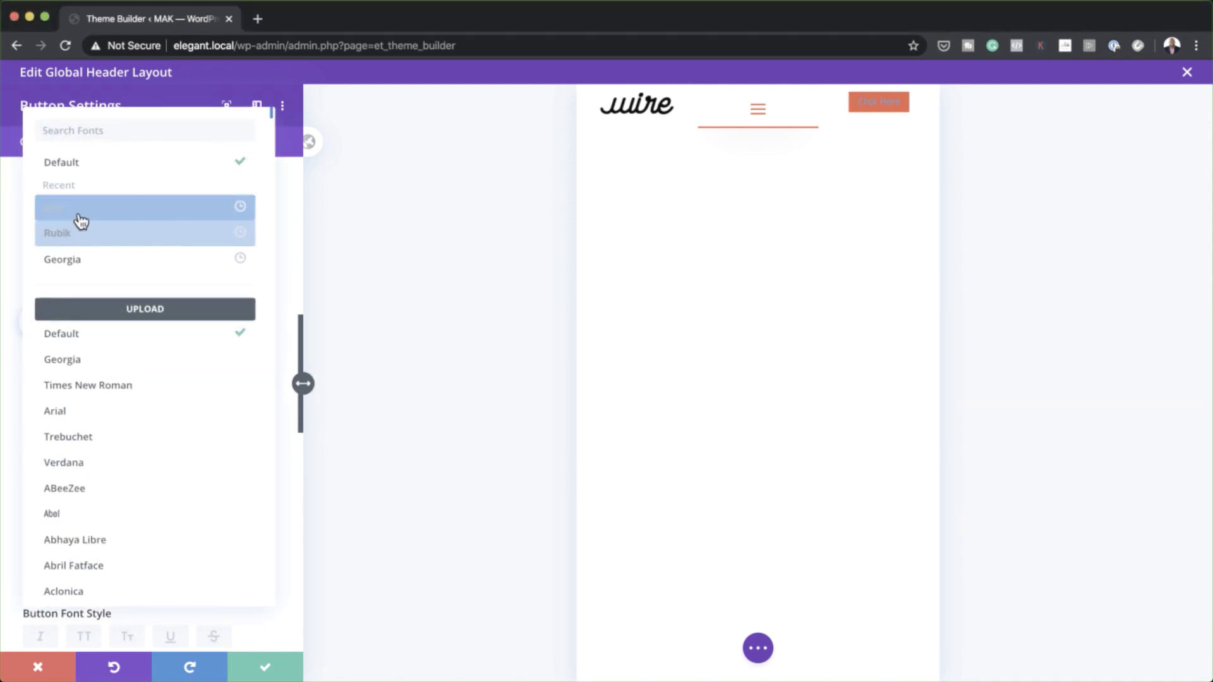
{"action": "left_click", "coordinate": [81, 208]}
{"action": "left_click", "coordinate": [152, 580]}
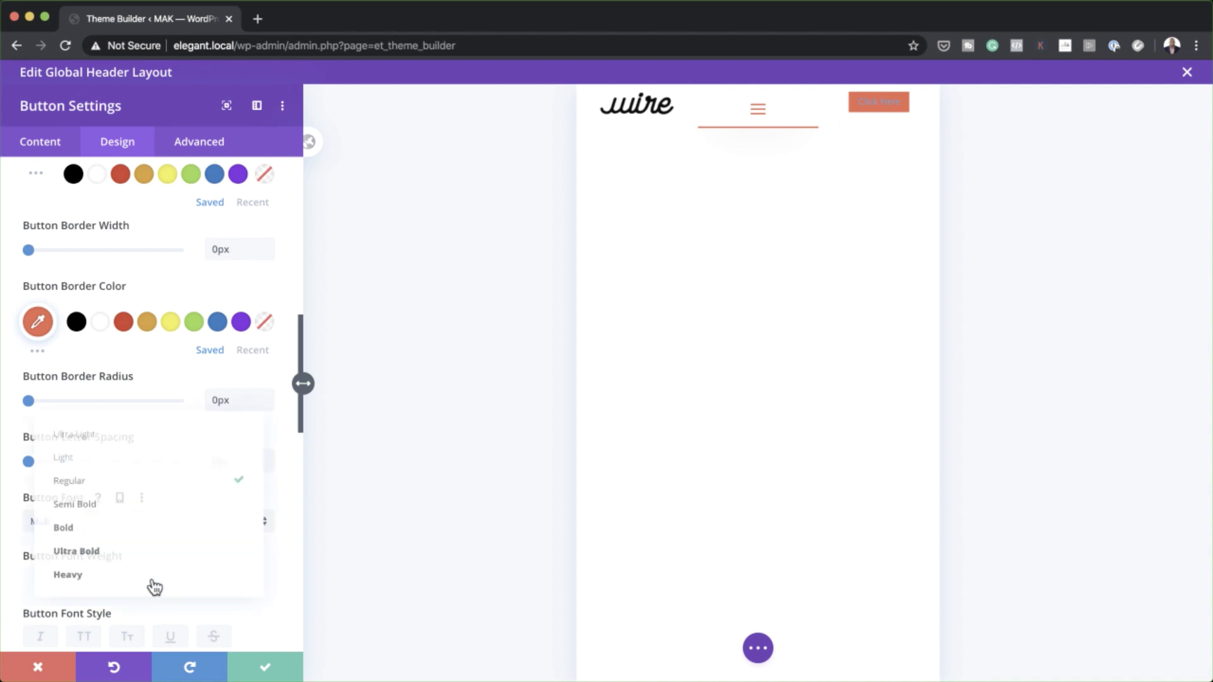
{"action": "left_click", "coordinate": [151, 536]}
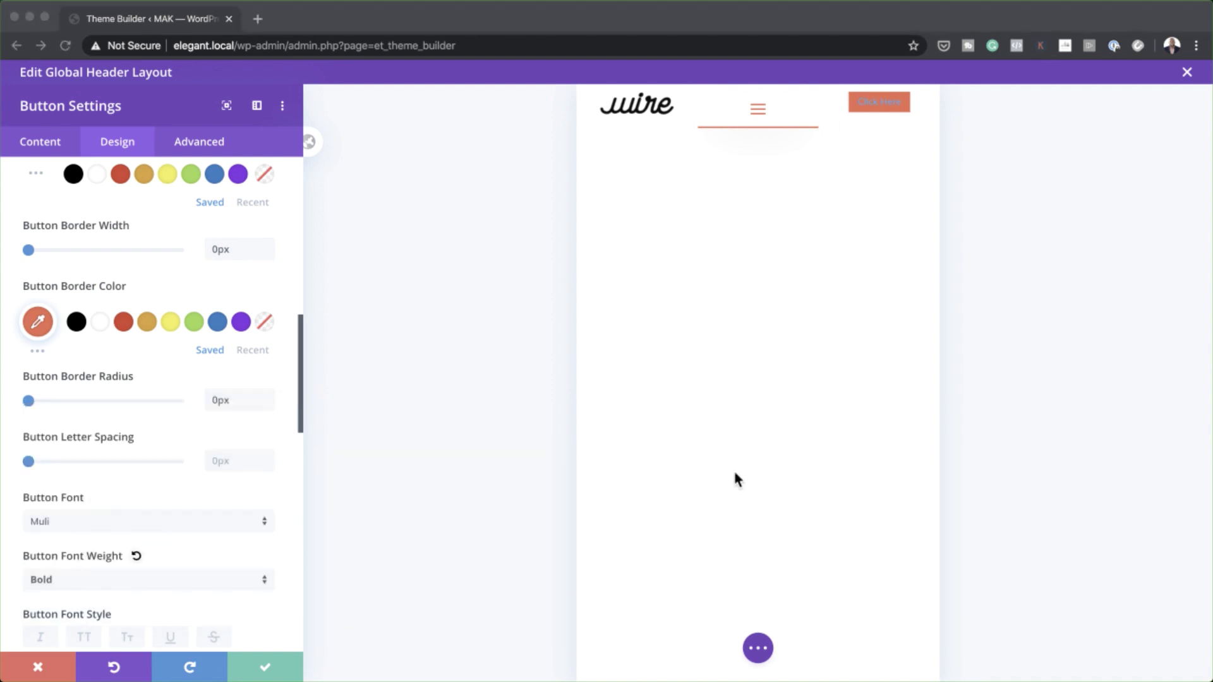
{"action": "scroll", "coordinate": [219, 518], "scroll_direction": "down", "scroll_amount": 8}
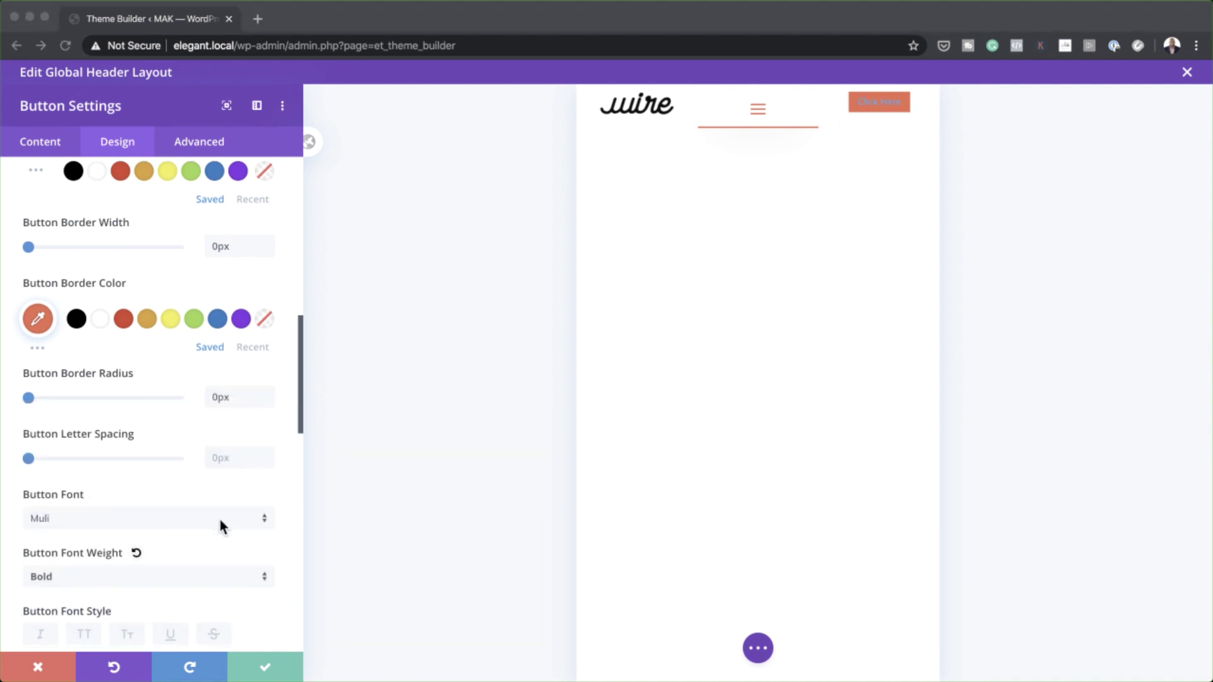
{"action": "scroll", "coordinate": [220, 526], "scroll_direction": "down", "scroll_amount": 6}
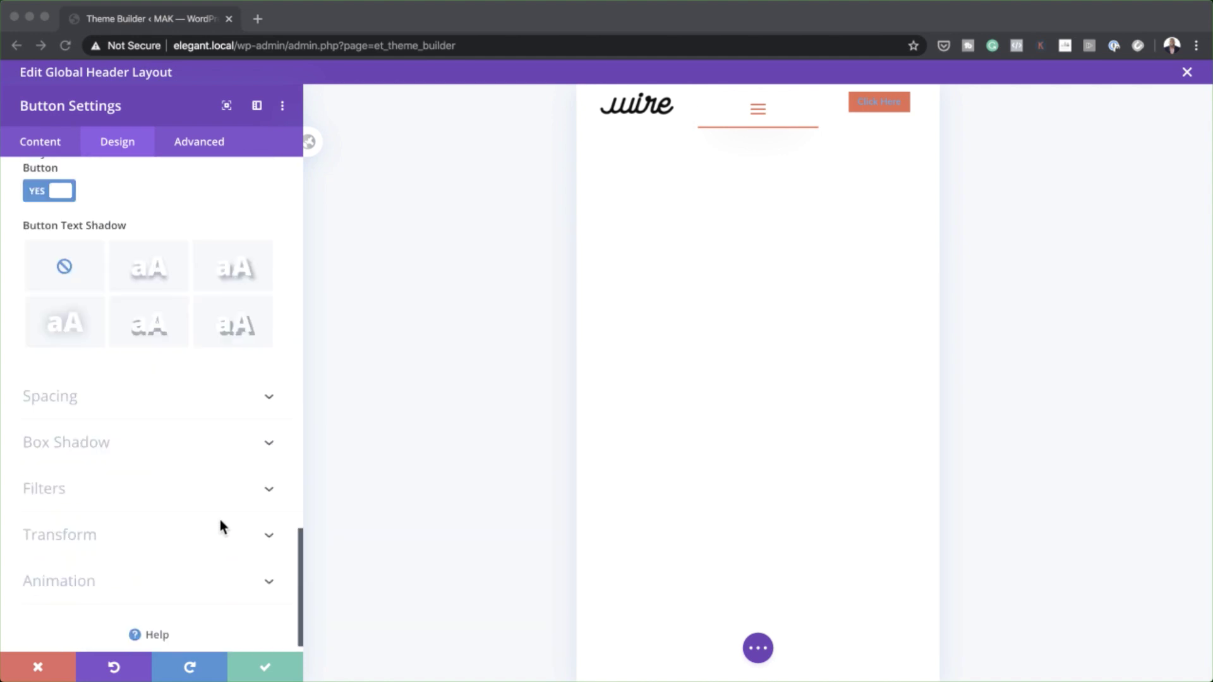
Pad the button 1vw top and bottom and 2vw left and right.
{"action": "left_click", "coordinate": [59, 394]}
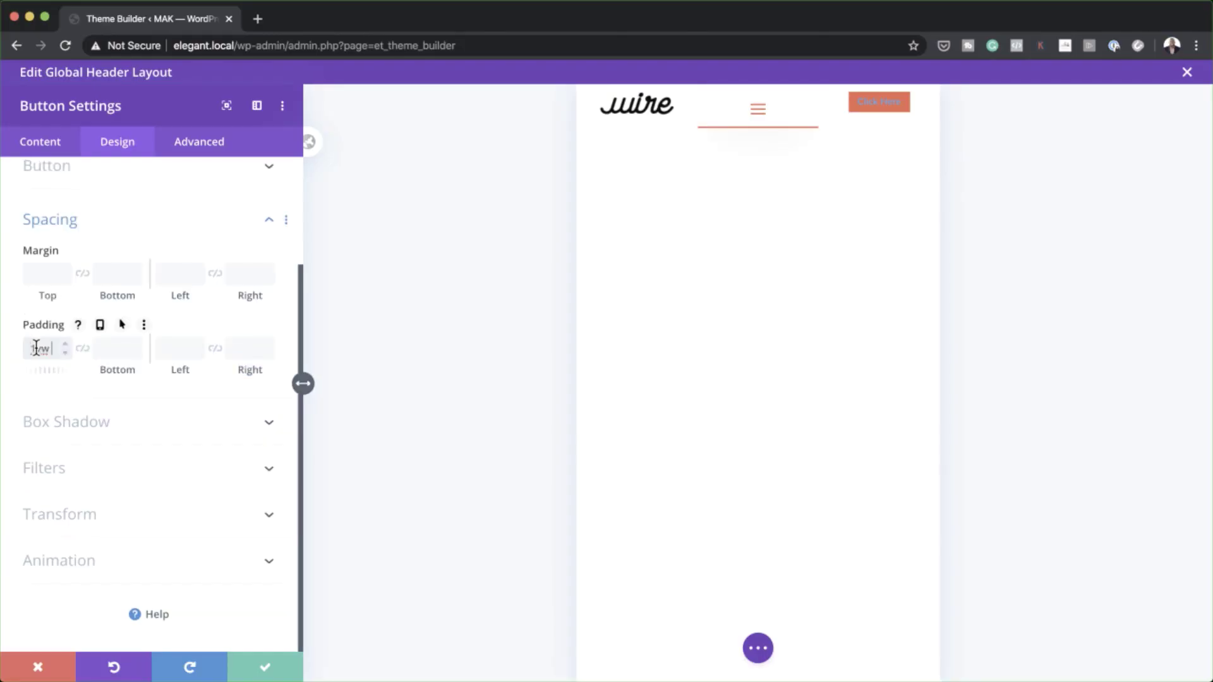
{"action": "left_click", "coordinate": [82, 349]}
{"action": "double_click", "coordinate": [49, 349]}
{"action": "type", "text": "1vw"}
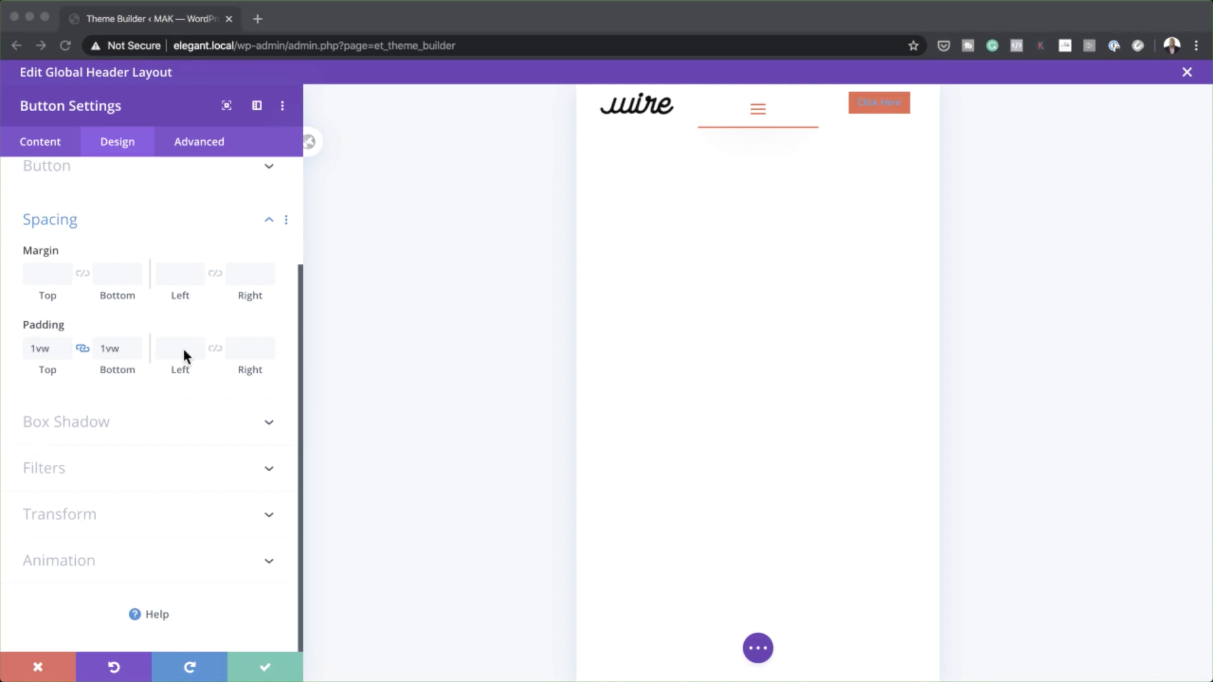
{"action": "left_click", "coordinate": [175, 348]}
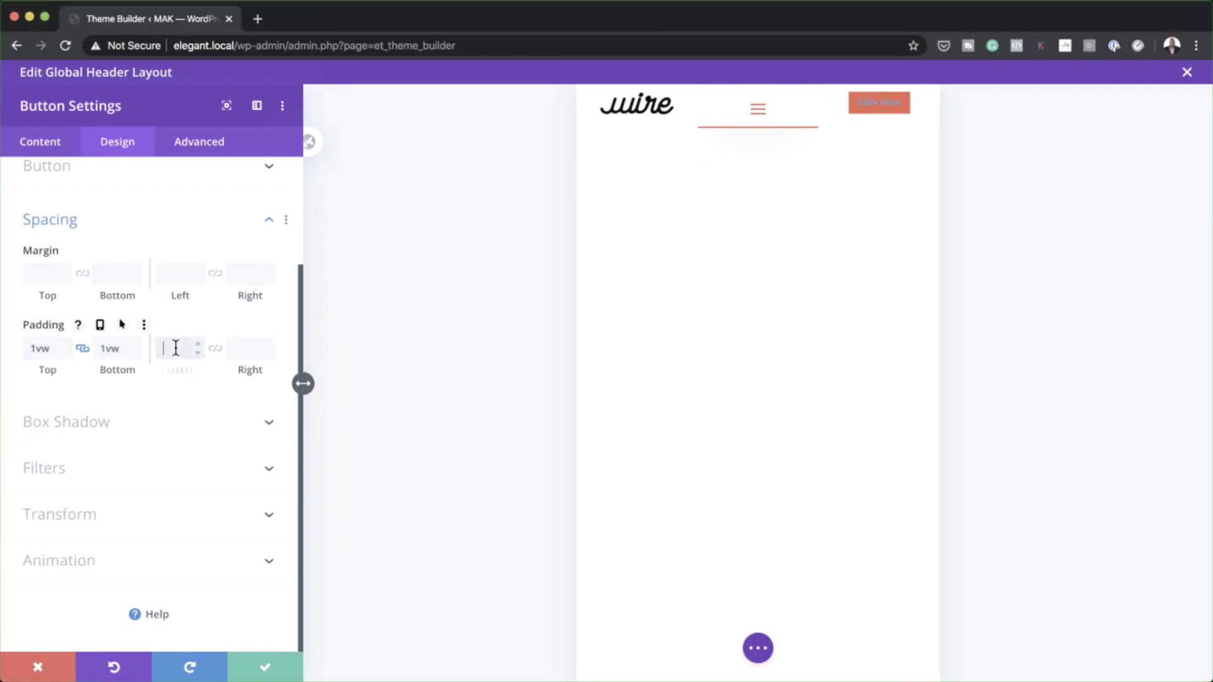
{"action": "type", "text": "2vw"}
{"action": "left_click", "coordinate": [214, 348]}
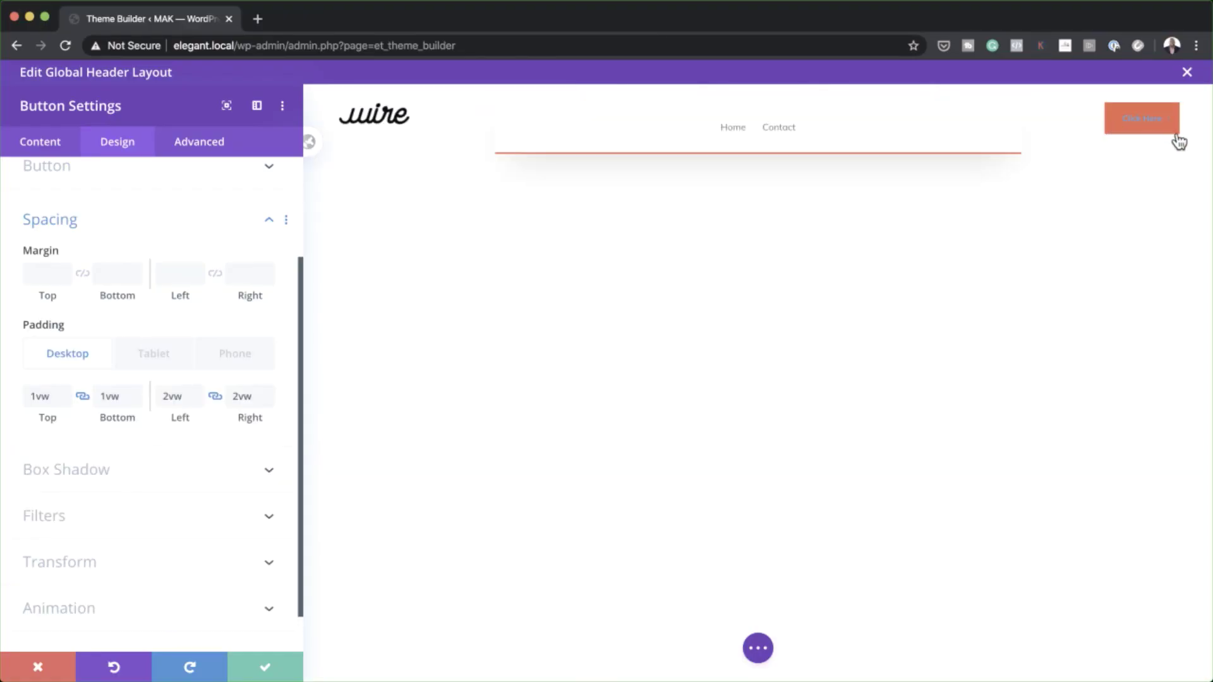
Make the Click Here button's text white.
{"action": "scroll", "coordinate": [233, 355], "scroll_direction": "up", "scroll_amount": 3}
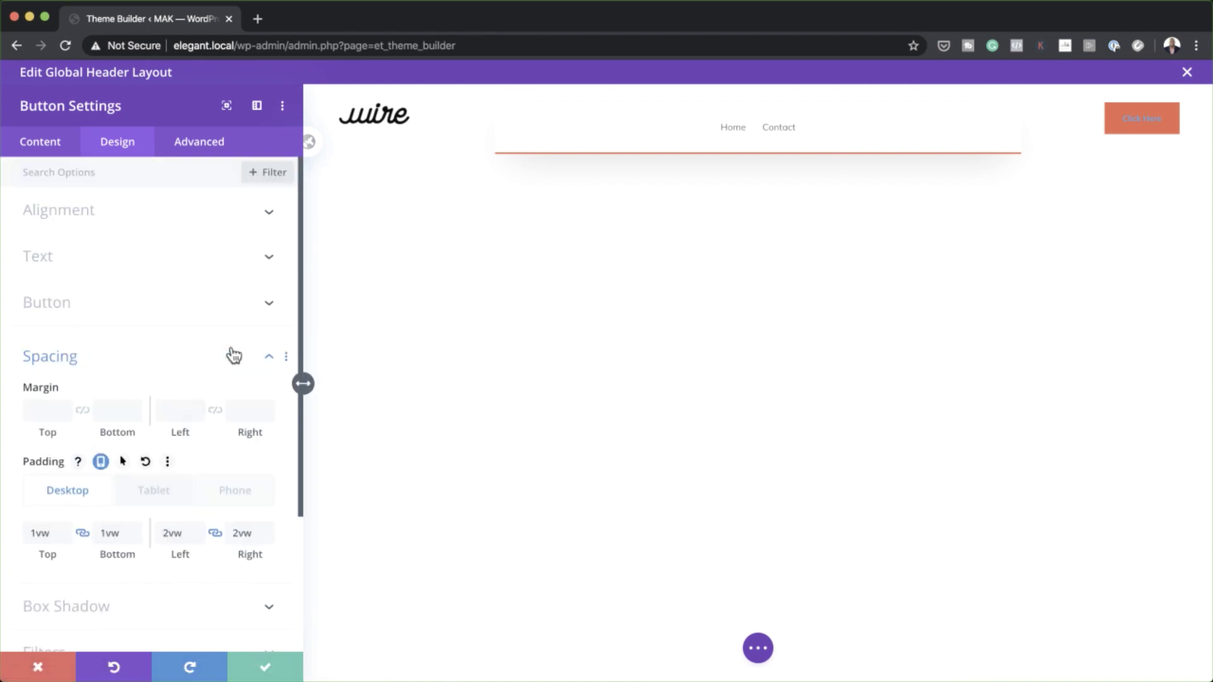
{"action": "left_click", "coordinate": [83, 307]}
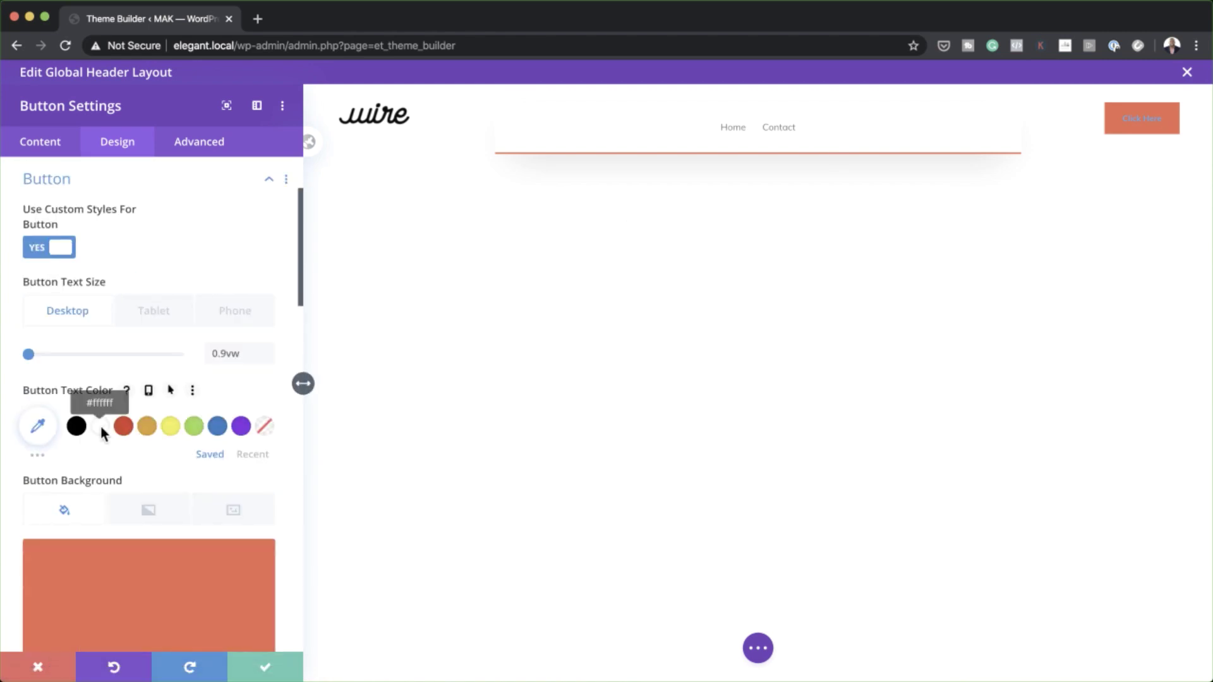
{"action": "left_click", "coordinate": [101, 430]}
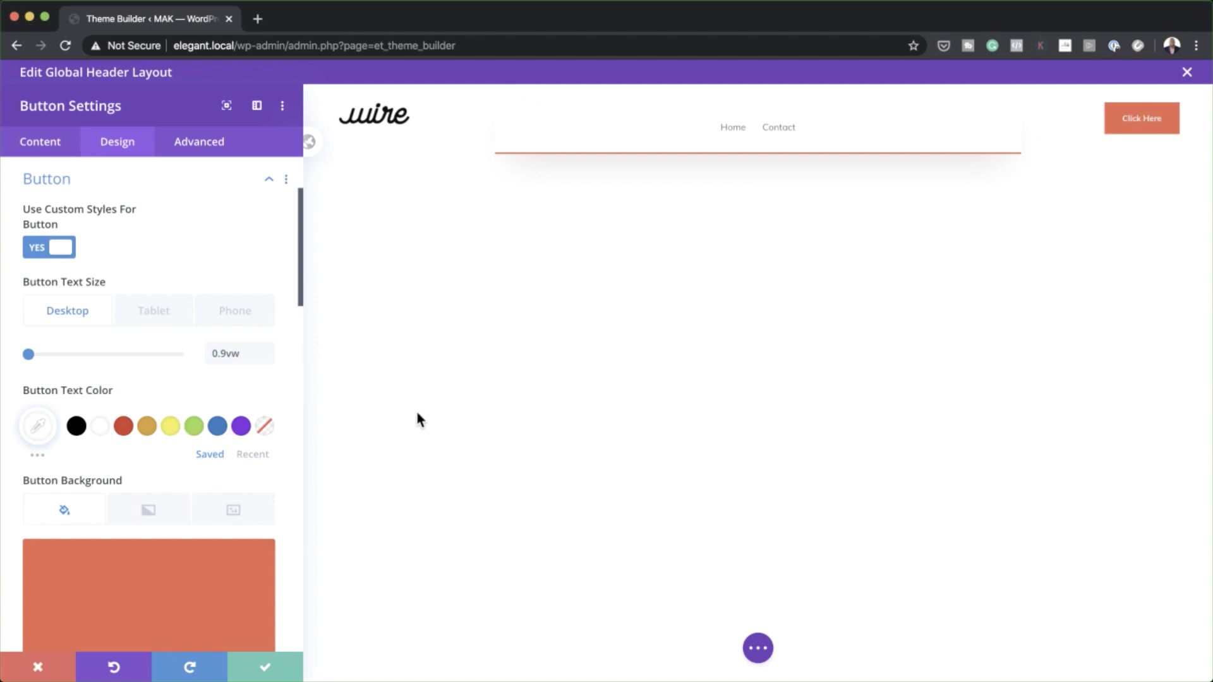
{"action": "left_click", "coordinate": [206, 144]}
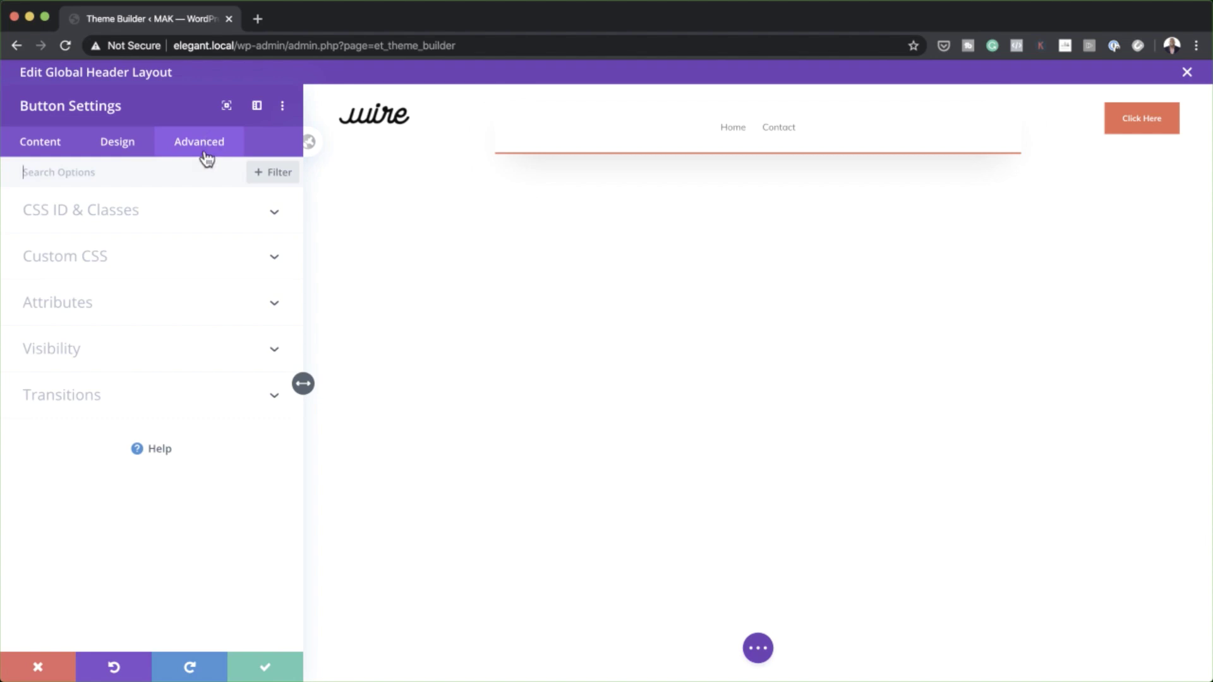
Give the Click Here button main-element custom CSS 'position: absolute; top: 0;' and save it.
{"action": "left_click", "coordinate": [98, 259]}
{"action": "left_click", "coordinate": [82, 371]}
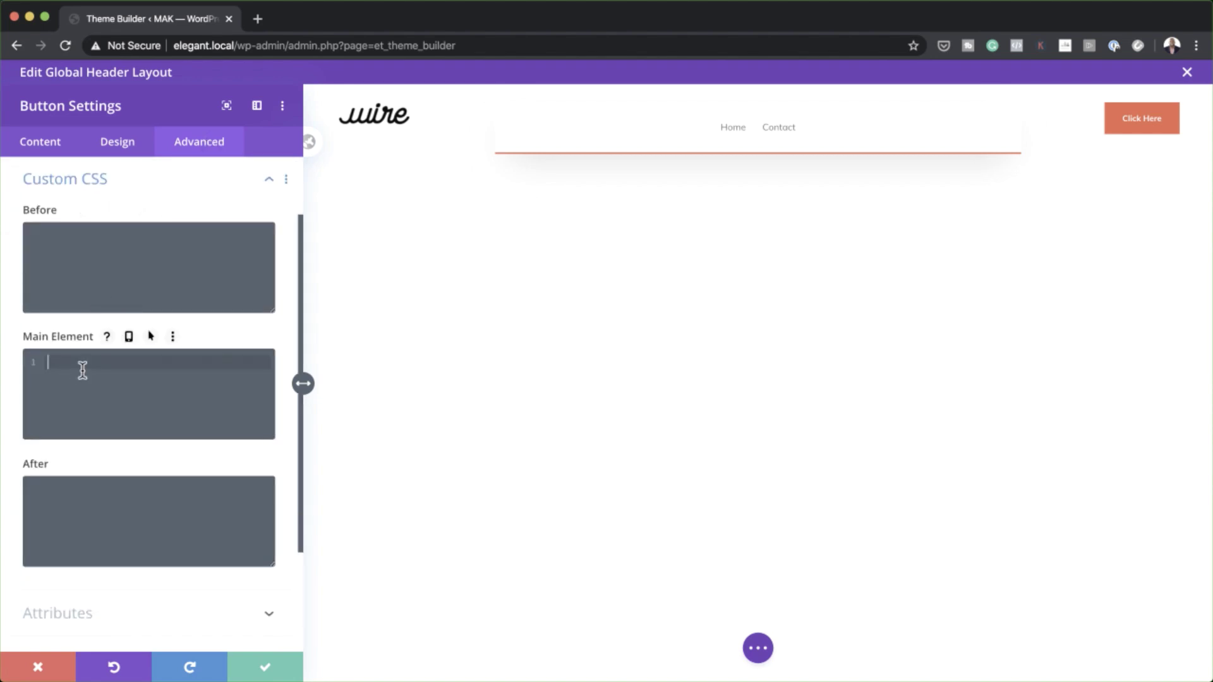
{"action": "type", "text": "position: absolute; top: 0;"}
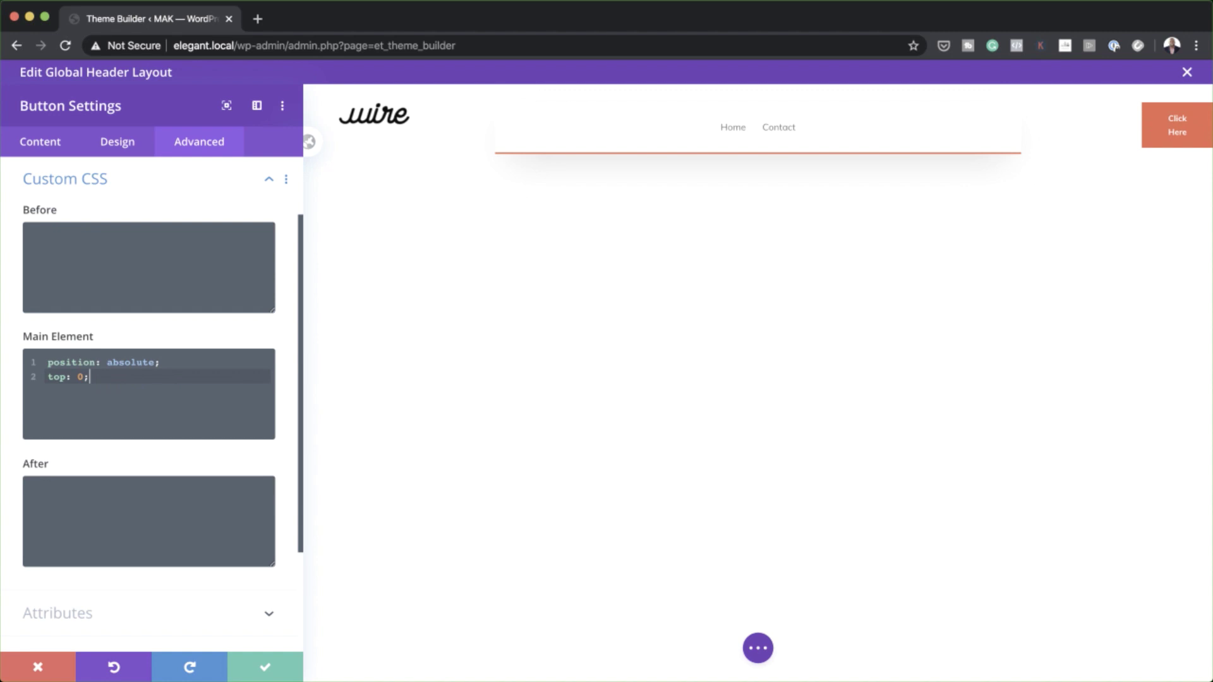
{"action": "key", "text": "super+Tab"}
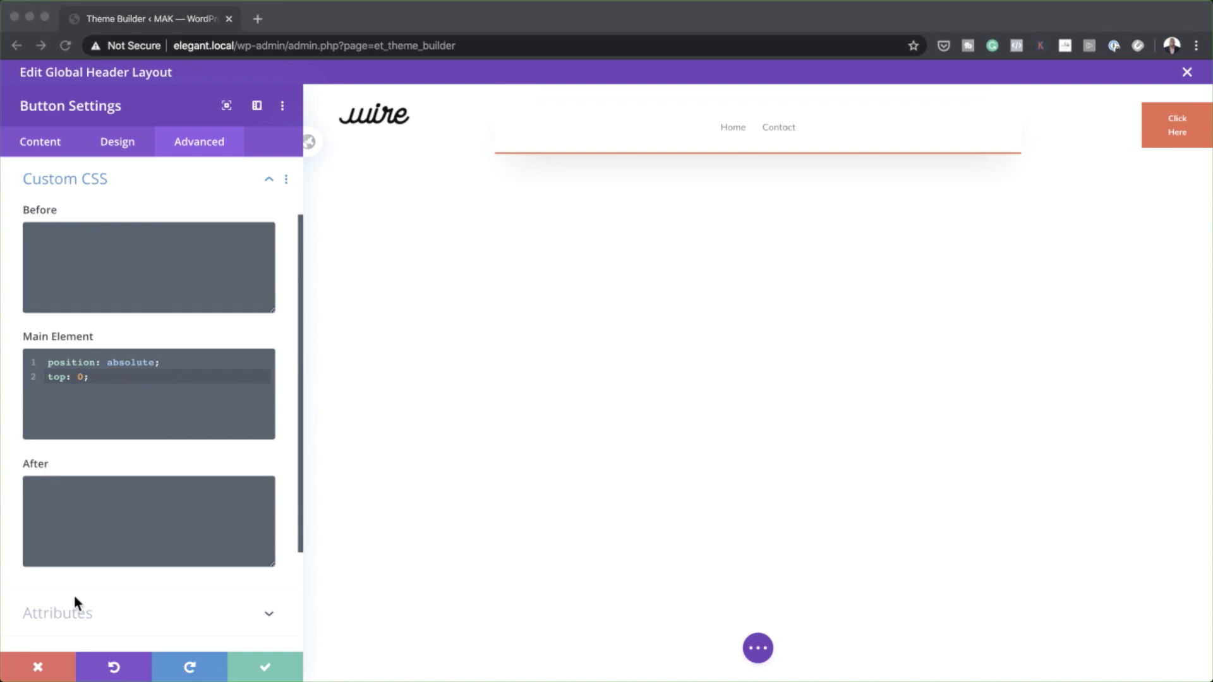
{"action": "left_click", "coordinate": [266, 673]}
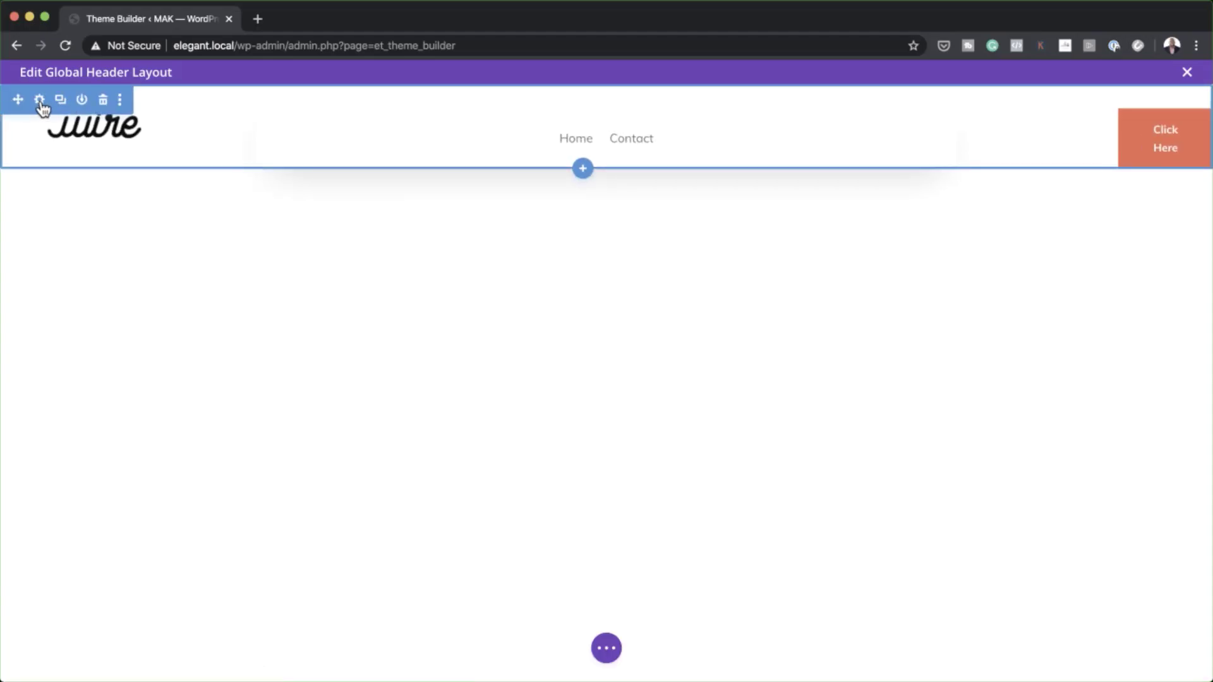
Apply the same 'position: absolute; top: 0;' main-element CSS to the header section and save.
{"action": "left_click", "coordinate": [39, 100]}
{"action": "left_click", "coordinate": [195, 154]}
{"action": "left_click", "coordinate": [90, 266]}
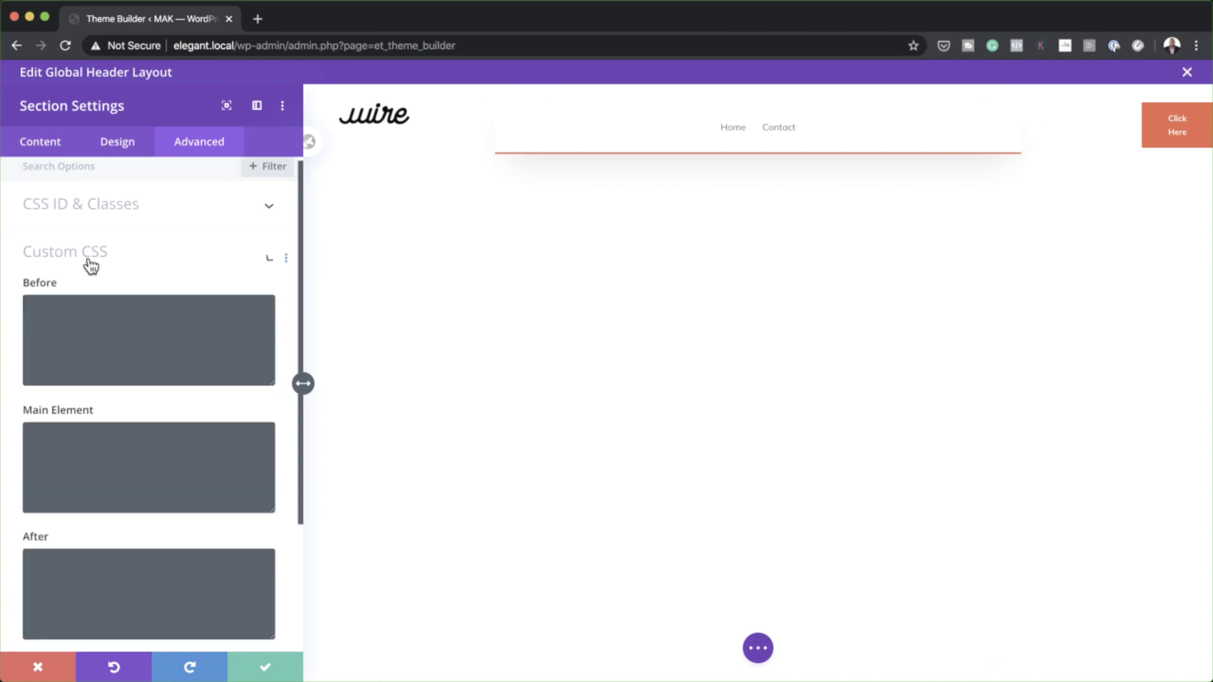
{"action": "left_click", "coordinate": [85, 366]}
{"action": "type", "text": "position: absolute; top: 0;"}
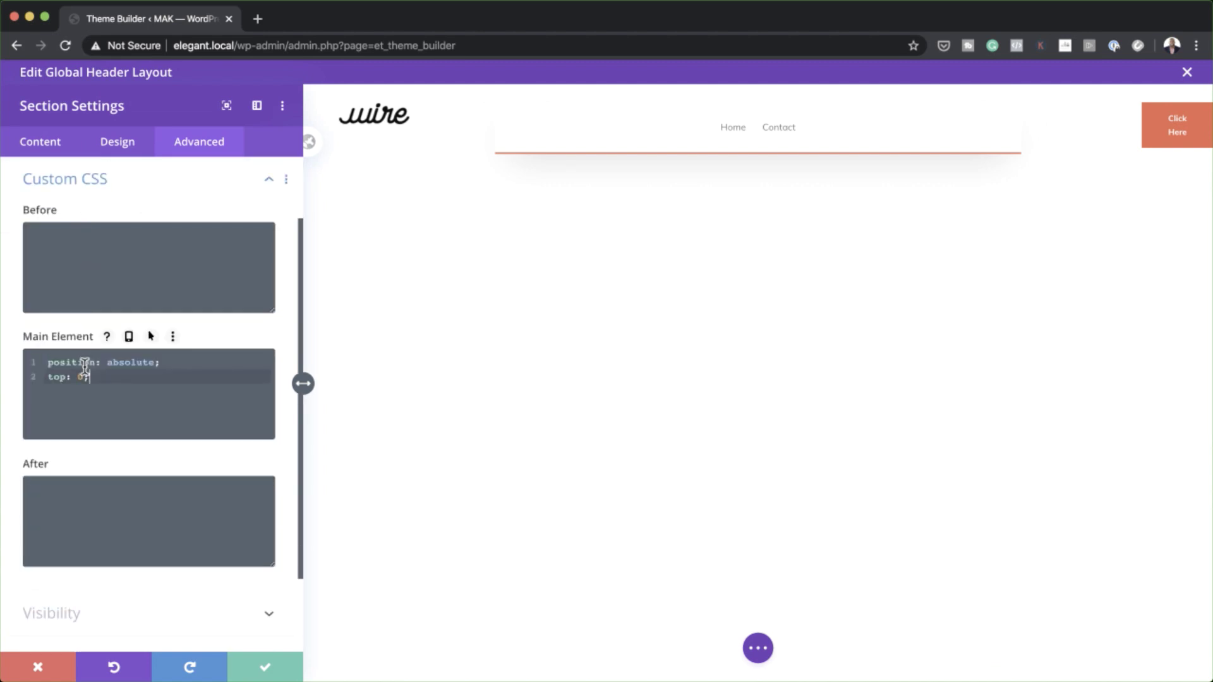
{"action": "left_click", "coordinate": [265, 668]}
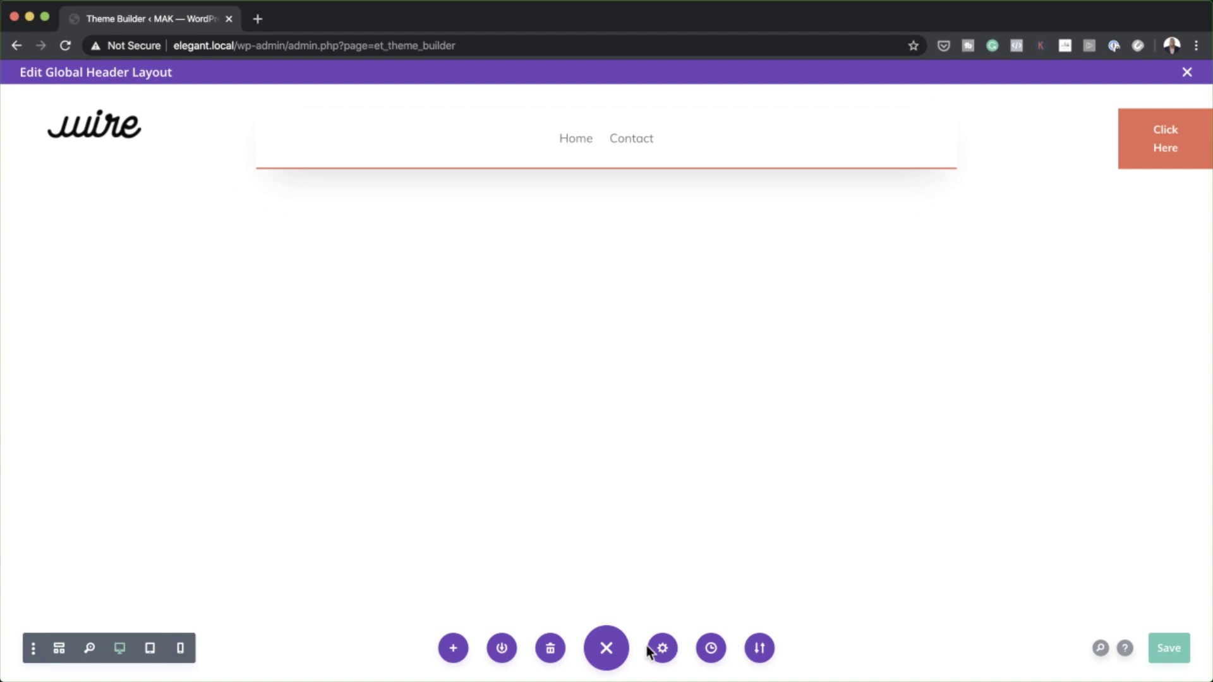
Save the header layout, close its editor and save the Theme Builder changes.
{"action": "key", "text": "super+s"}
{"action": "mouse_move", "coordinate": [1200, 116]}
{"action": "left_click", "coordinate": [1187, 72]}
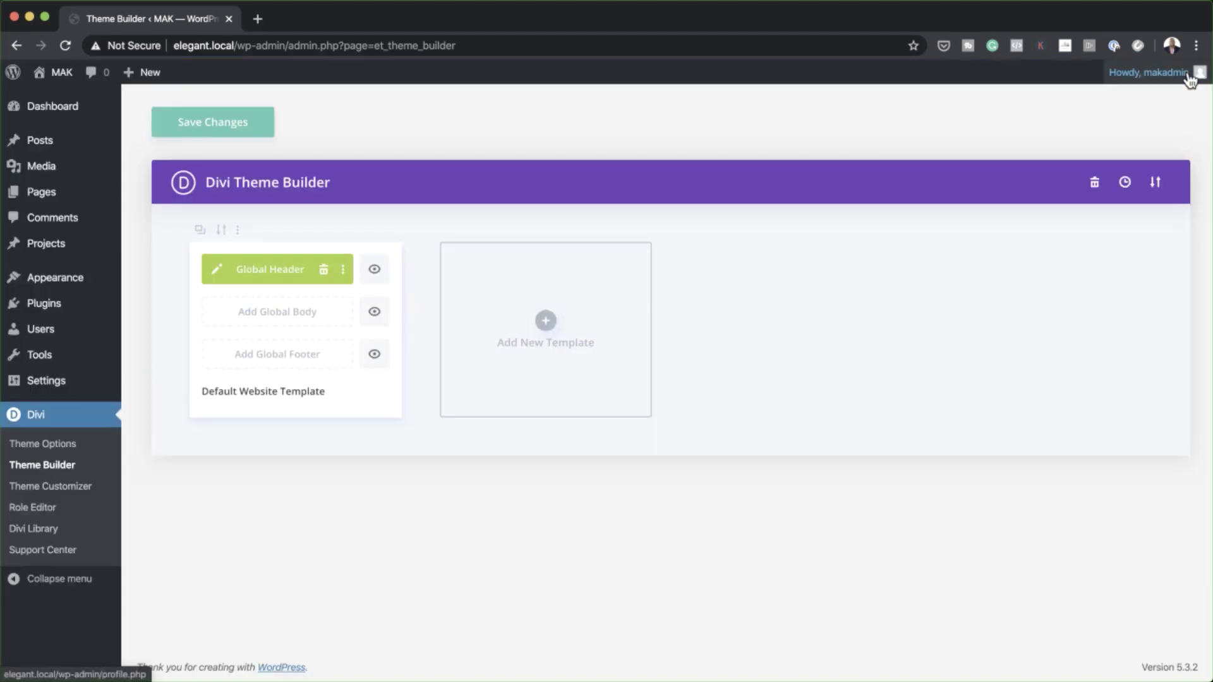
{"action": "left_click", "coordinate": [247, 126]}
Visit the live elegant.local homepage and scroll through it to check the new header.
{"action": "mouse_move", "coordinate": [60, 73]}
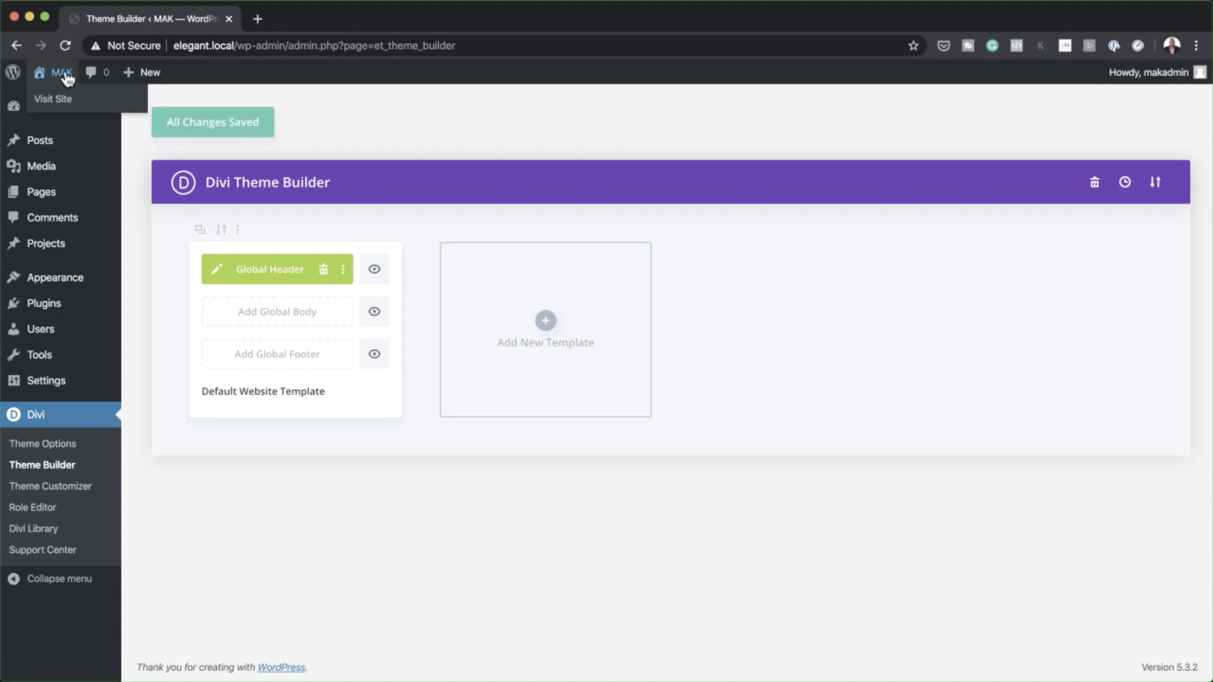
{"action": "left_click", "coordinate": [53, 99]}
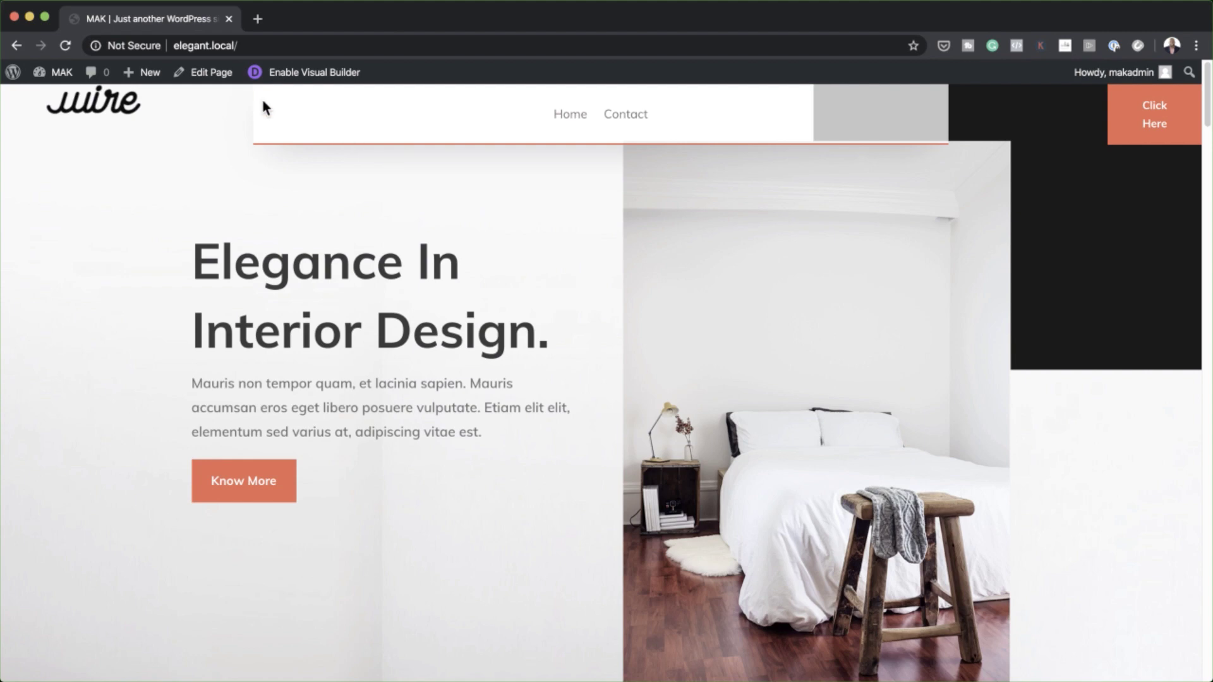
{"action": "scroll", "coordinate": [757, 417], "scroll_direction": "down", "scroll_amount": 5}
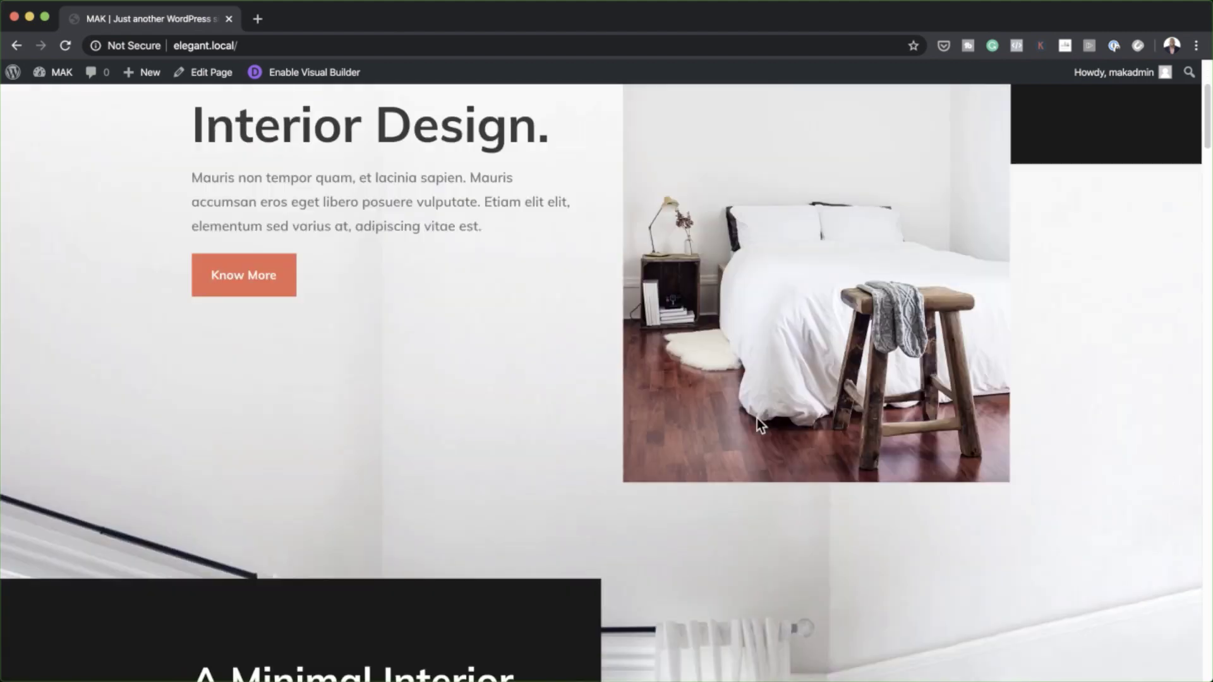
{"action": "scroll", "coordinate": [758, 420], "scroll_direction": "up", "scroll_amount": 5}
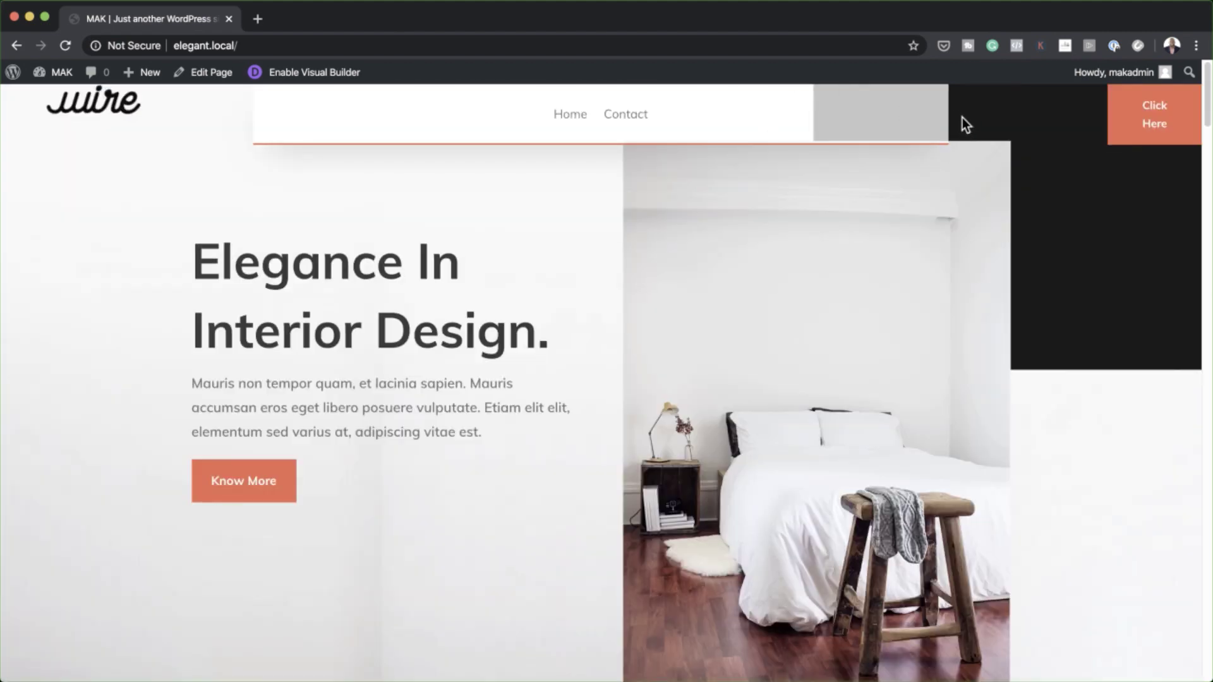